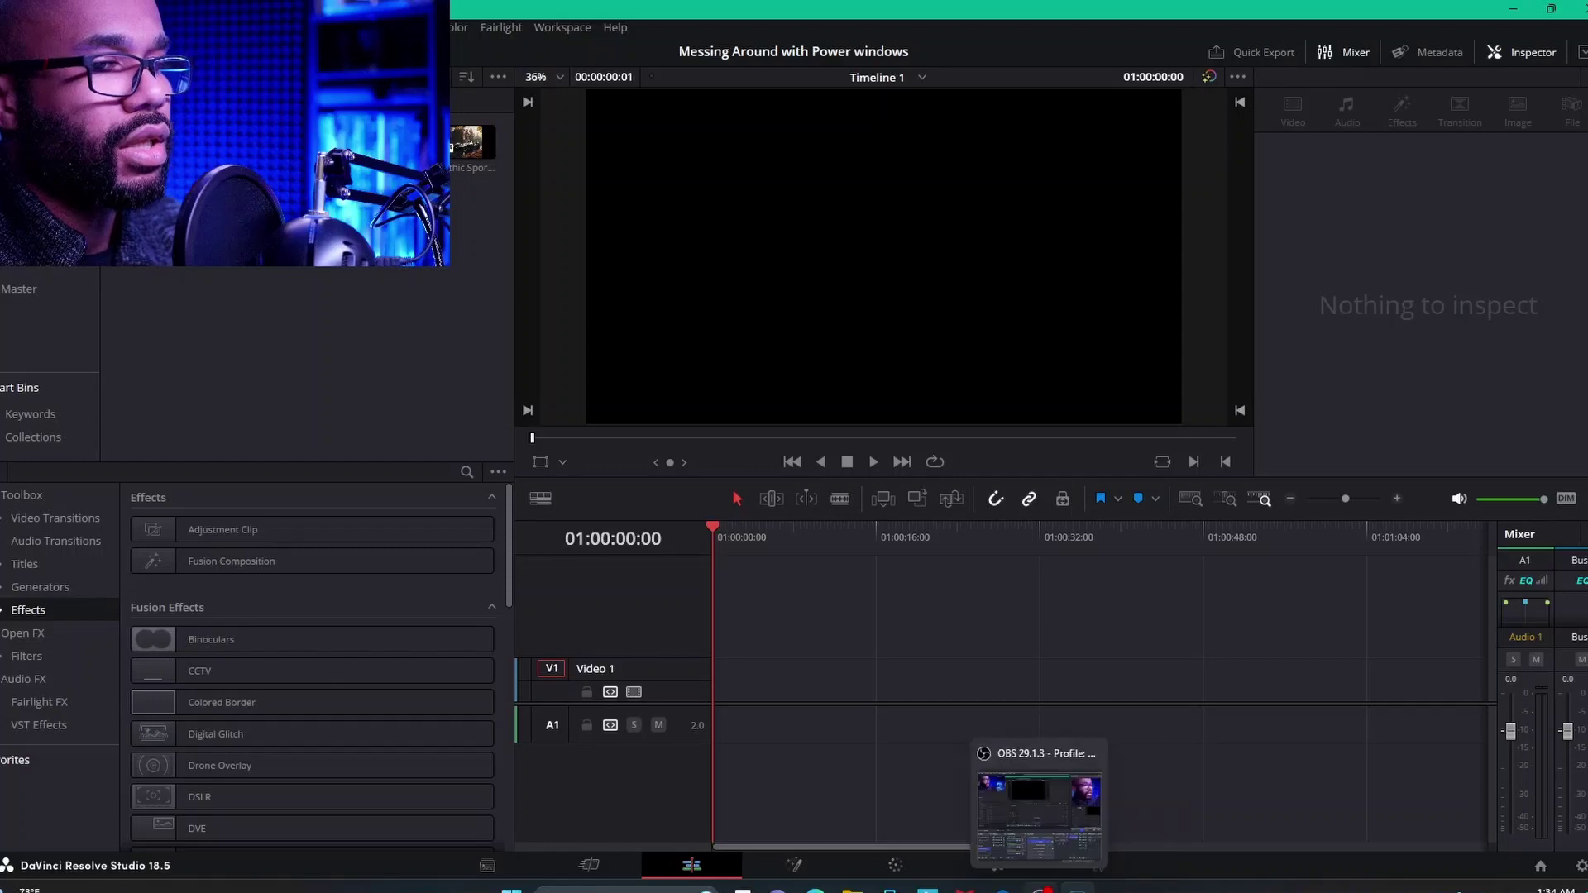
- Switch to OBS, activate the Screen Record scene and return to DaVinci Resolve
{"action": "left_click", "coordinate": [1039, 889]}
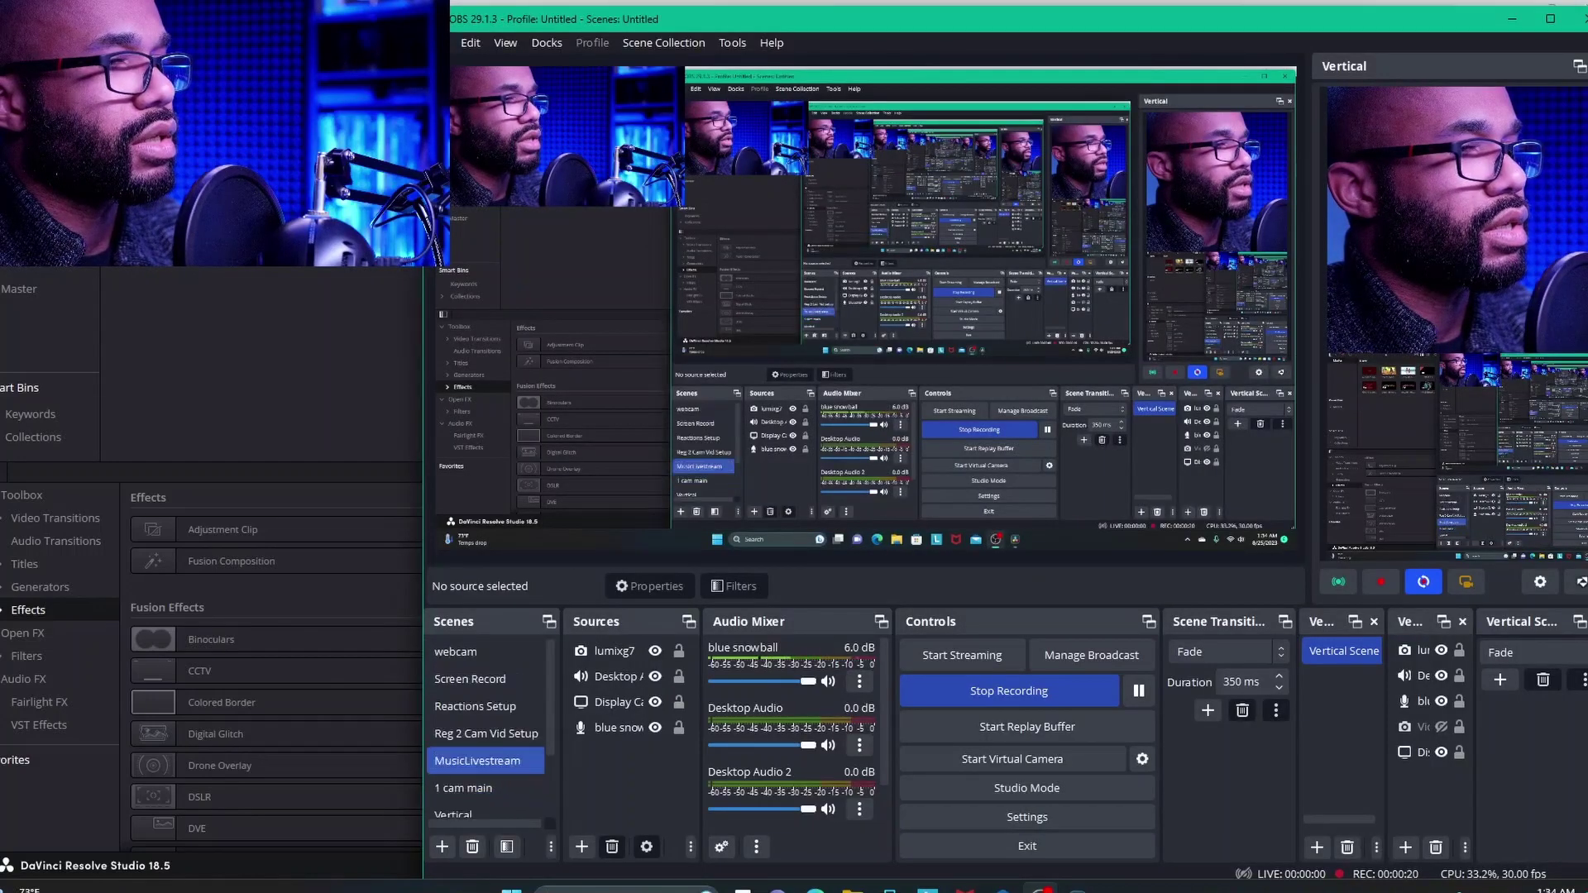
{"action": "left_click", "coordinate": [470, 679]}
{"action": "left_click", "coordinate": [319, 380]}
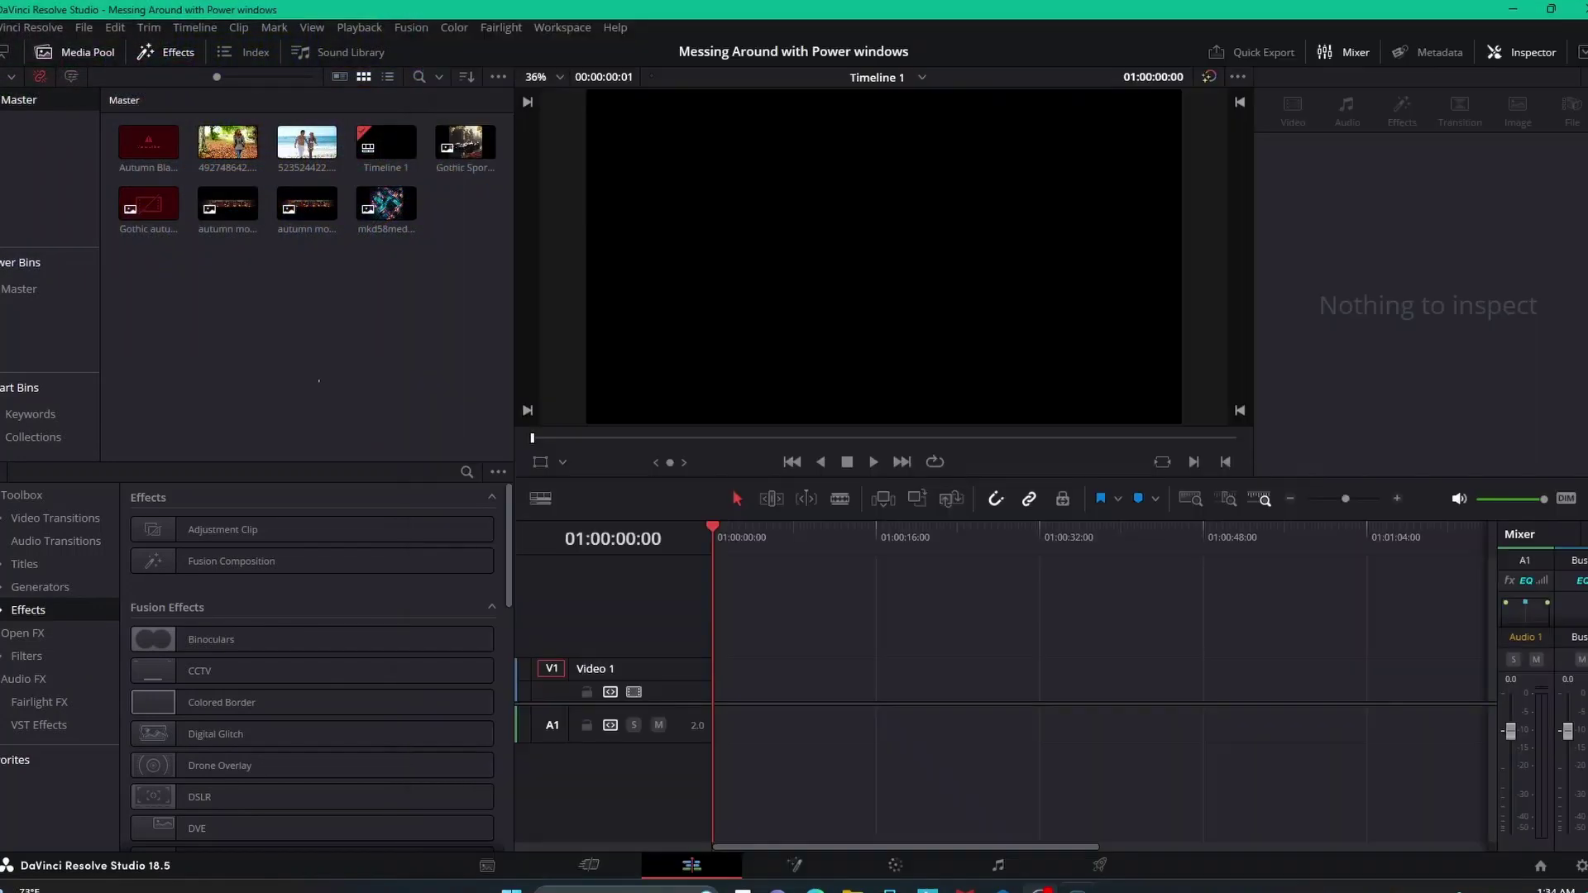
- Place the clip 492748642.mp4 from the media pool at the start of the Video 1 track
{"action": "left_click", "coordinate": [240, 147]}
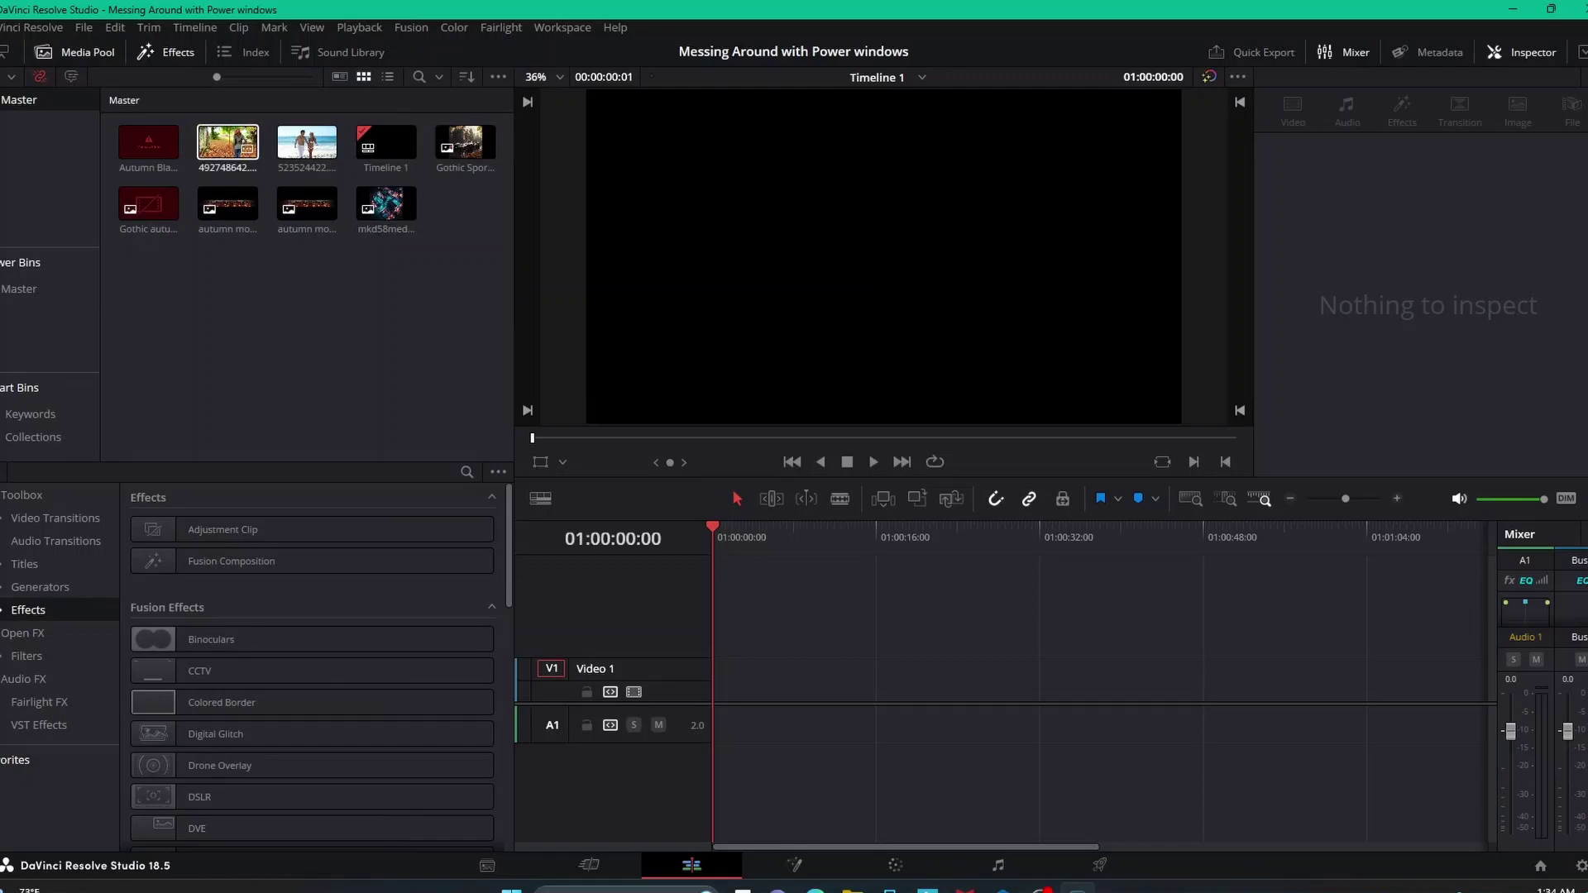
{"action": "left_click_drag", "start_coordinate": [240, 147], "coordinate": [708, 794]}
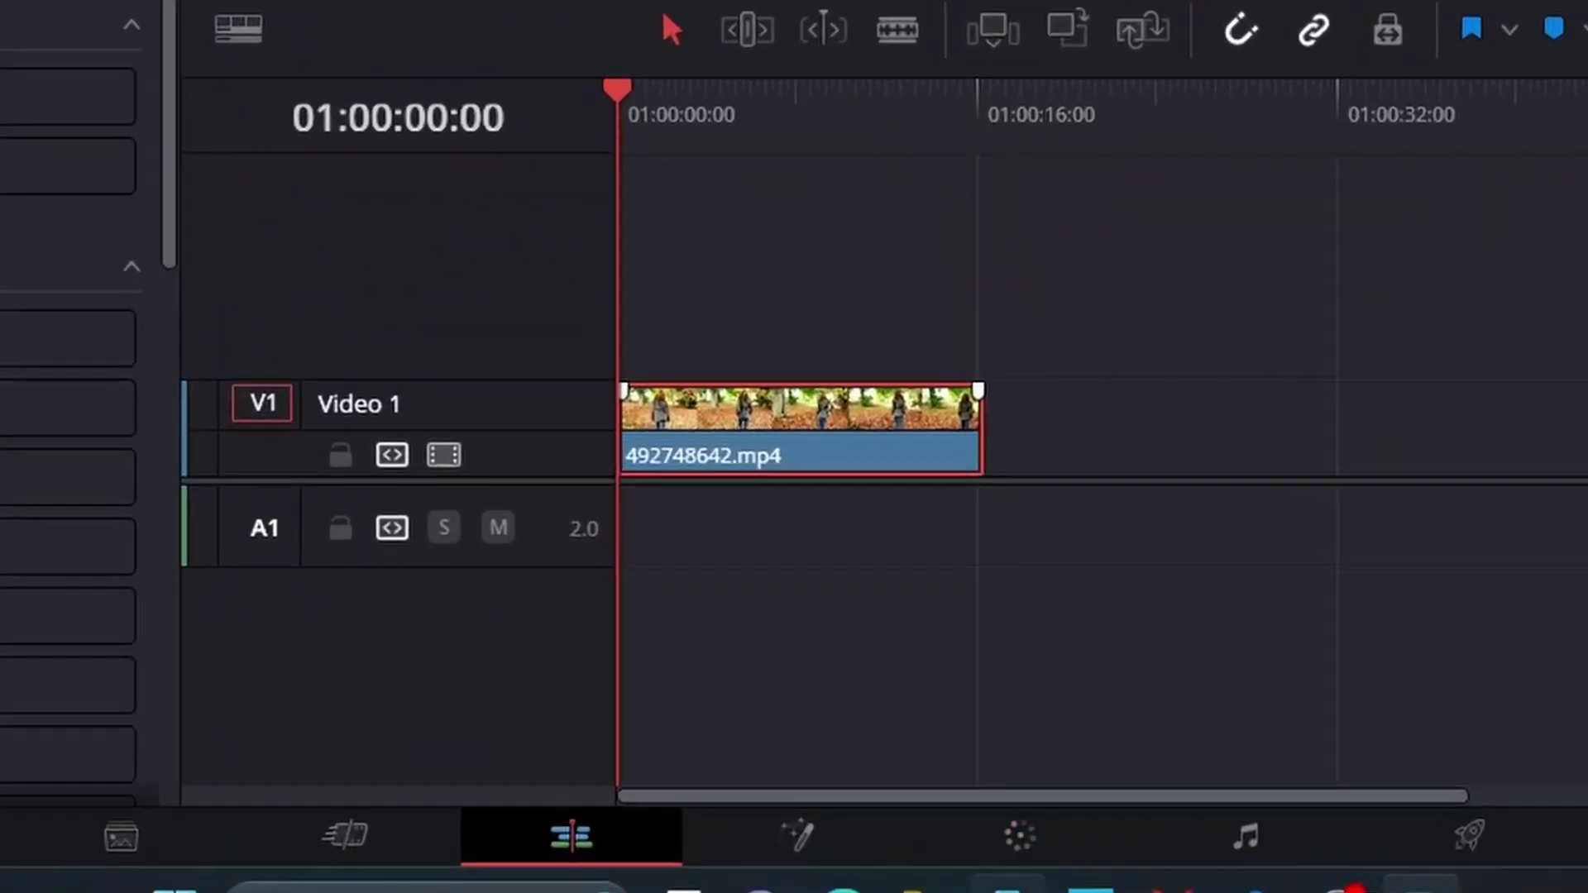
- Open the clip on the Color page and show the Power Window controls
{"action": "left_click", "coordinate": [904, 866]}
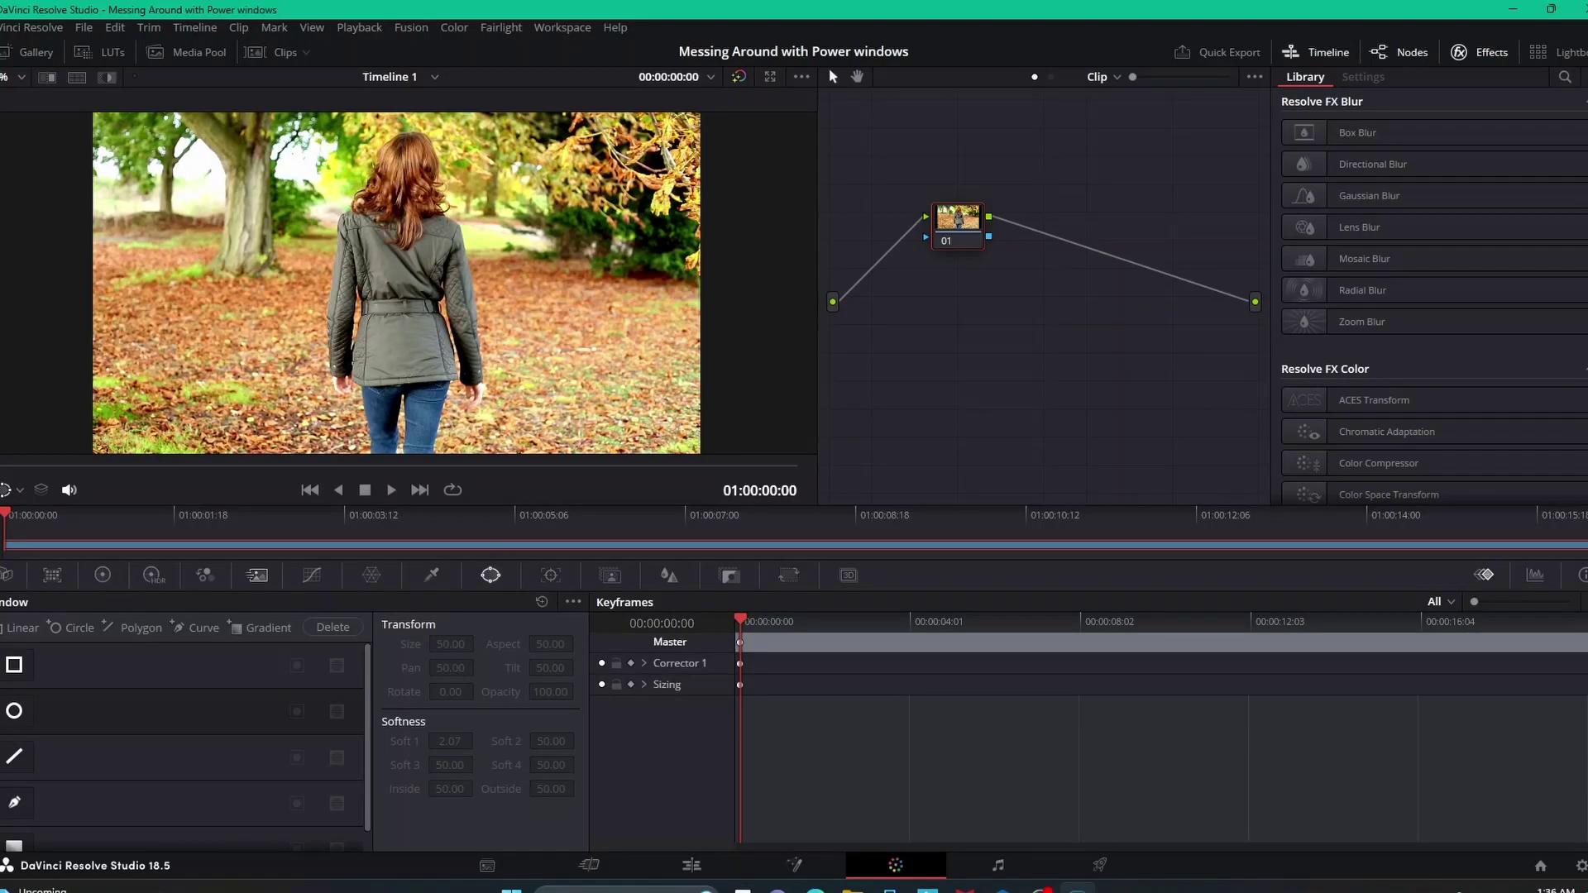
{"action": "left_click", "coordinate": [431, 575]}
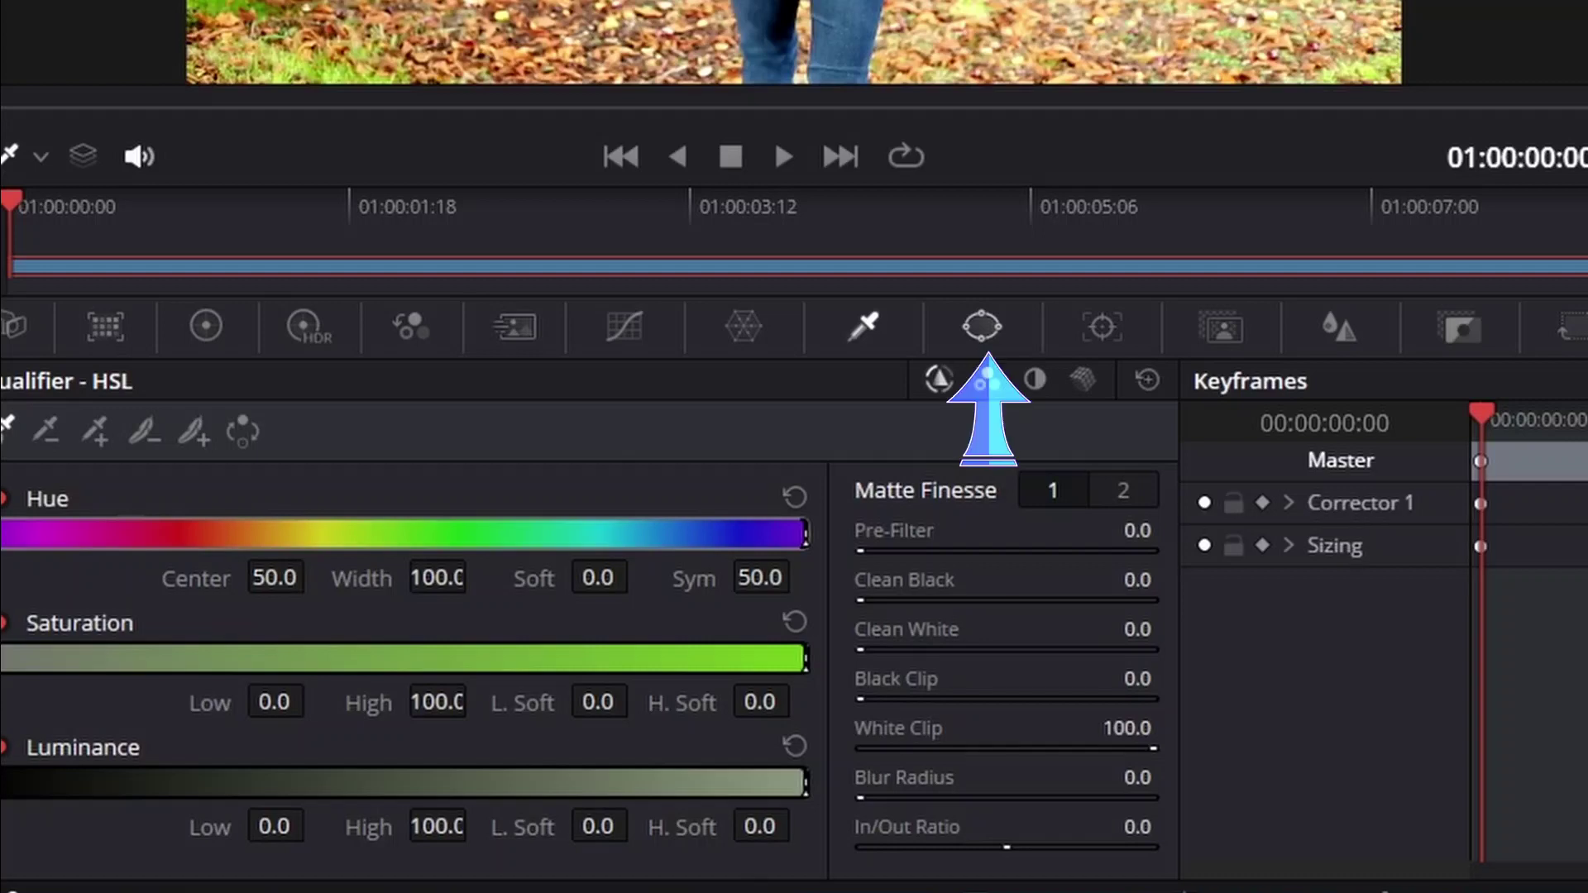
{"action": "left_click", "coordinate": [981, 326]}
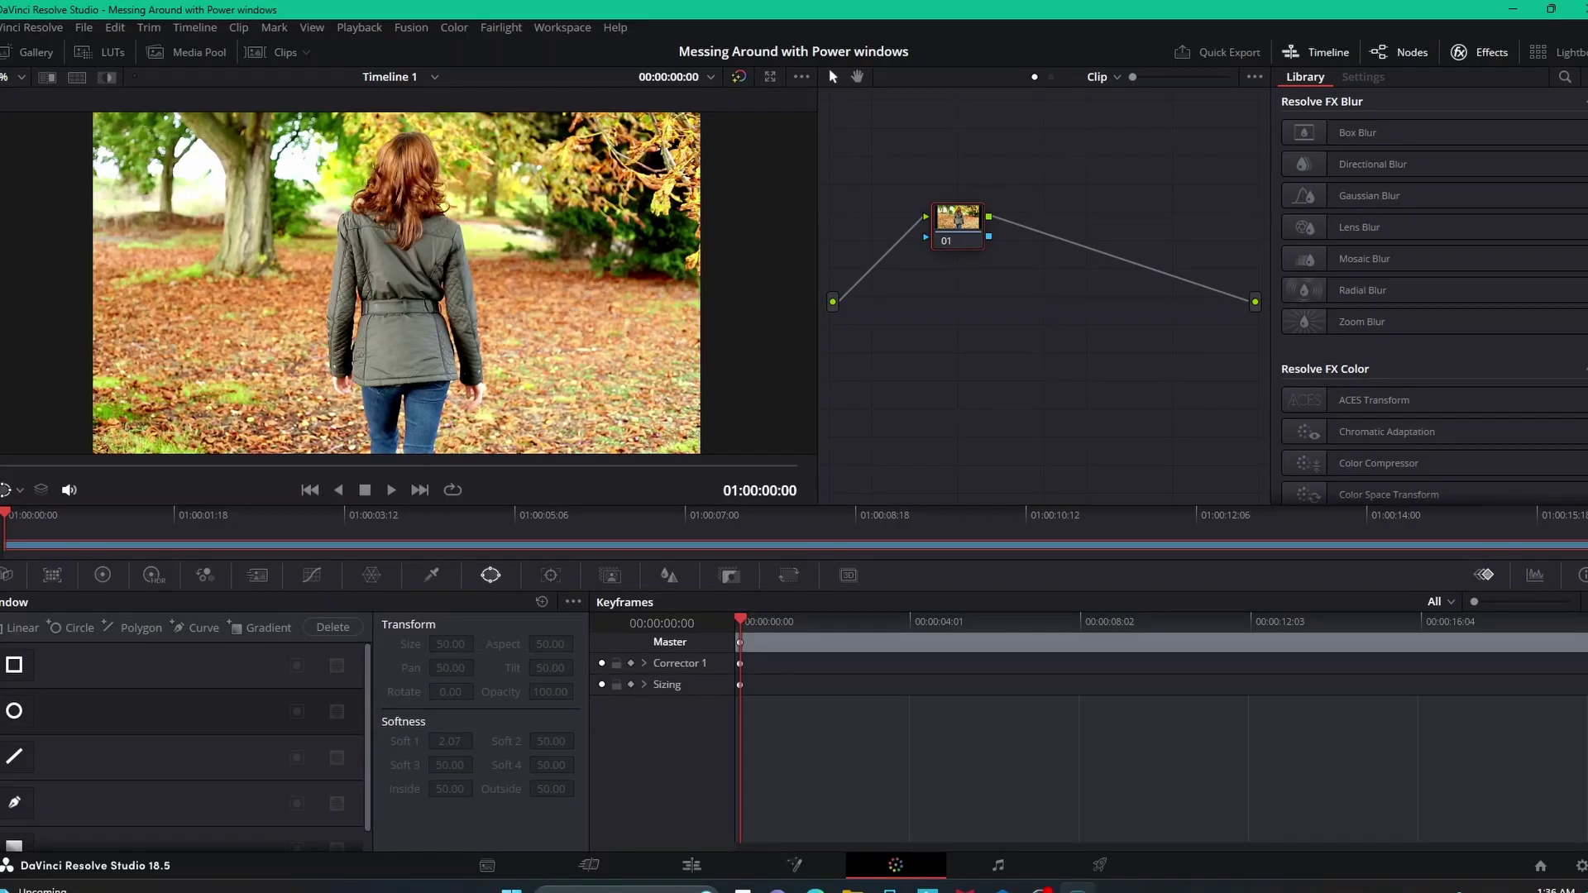
- Add a serial node after node 01 and space the two nodes out in the node graph
{"action": "mouse_move", "coordinate": [957, 225]}
{"action": "left_mouse_down"}
{"action": "mouse_move", "coordinate": [945, 207]}
{"action": "mouse_move", "coordinate": [959, 210]}
{"action": "left_mouse_up"}
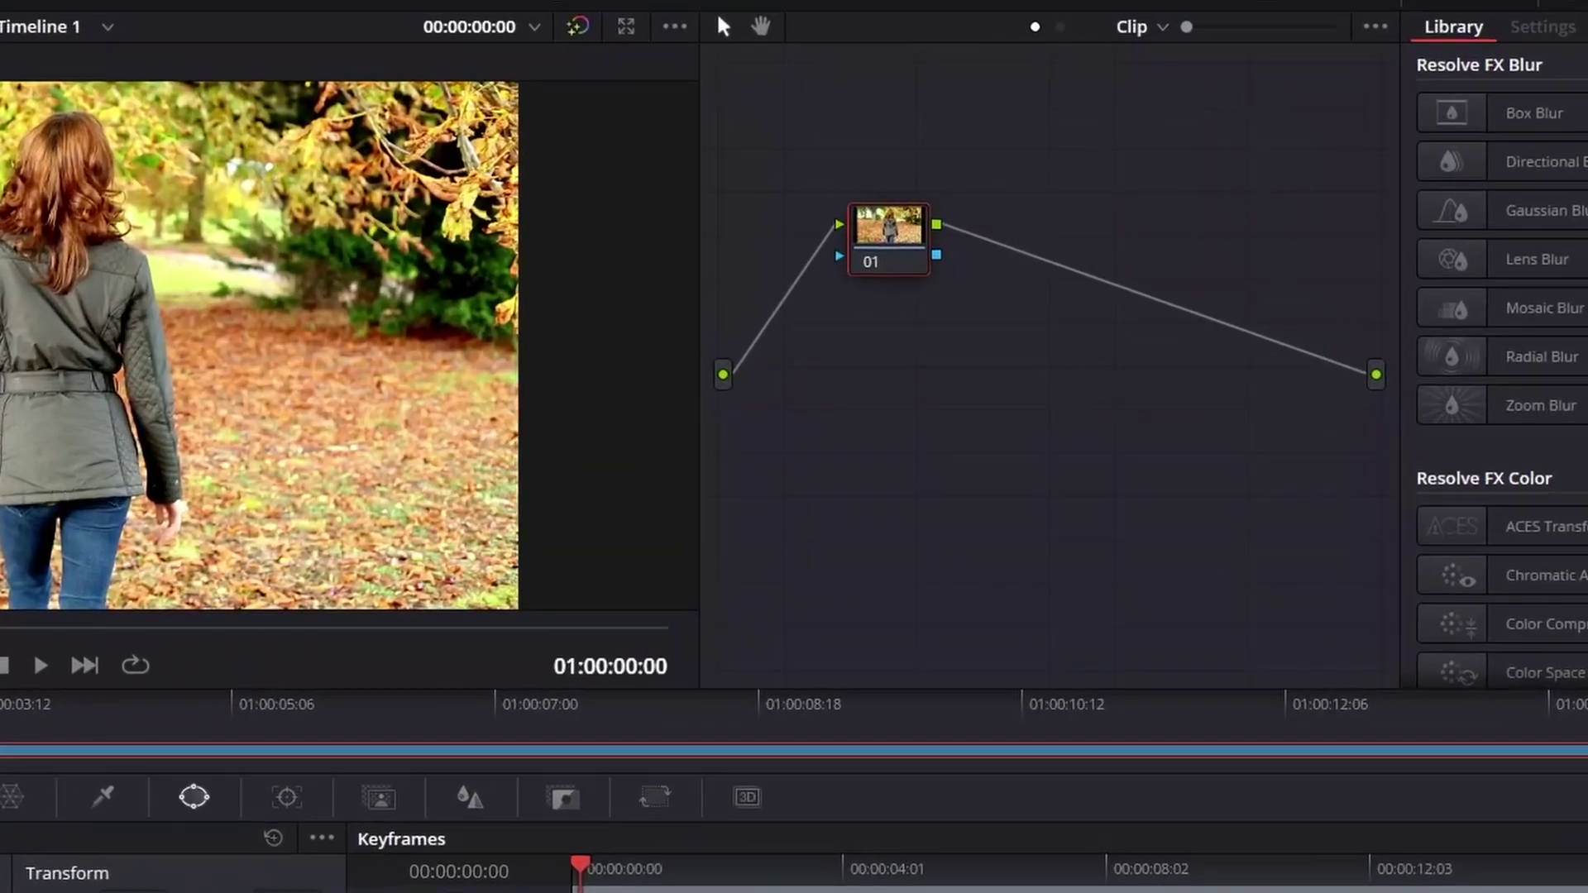
{"action": "mouse_move", "coordinate": [888, 239]}
{"action": "left_mouse_down"}
{"action": "mouse_move", "coordinate": [902, 235]}
{"action": "mouse_move", "coordinate": [876, 254]}
{"action": "left_mouse_up"}
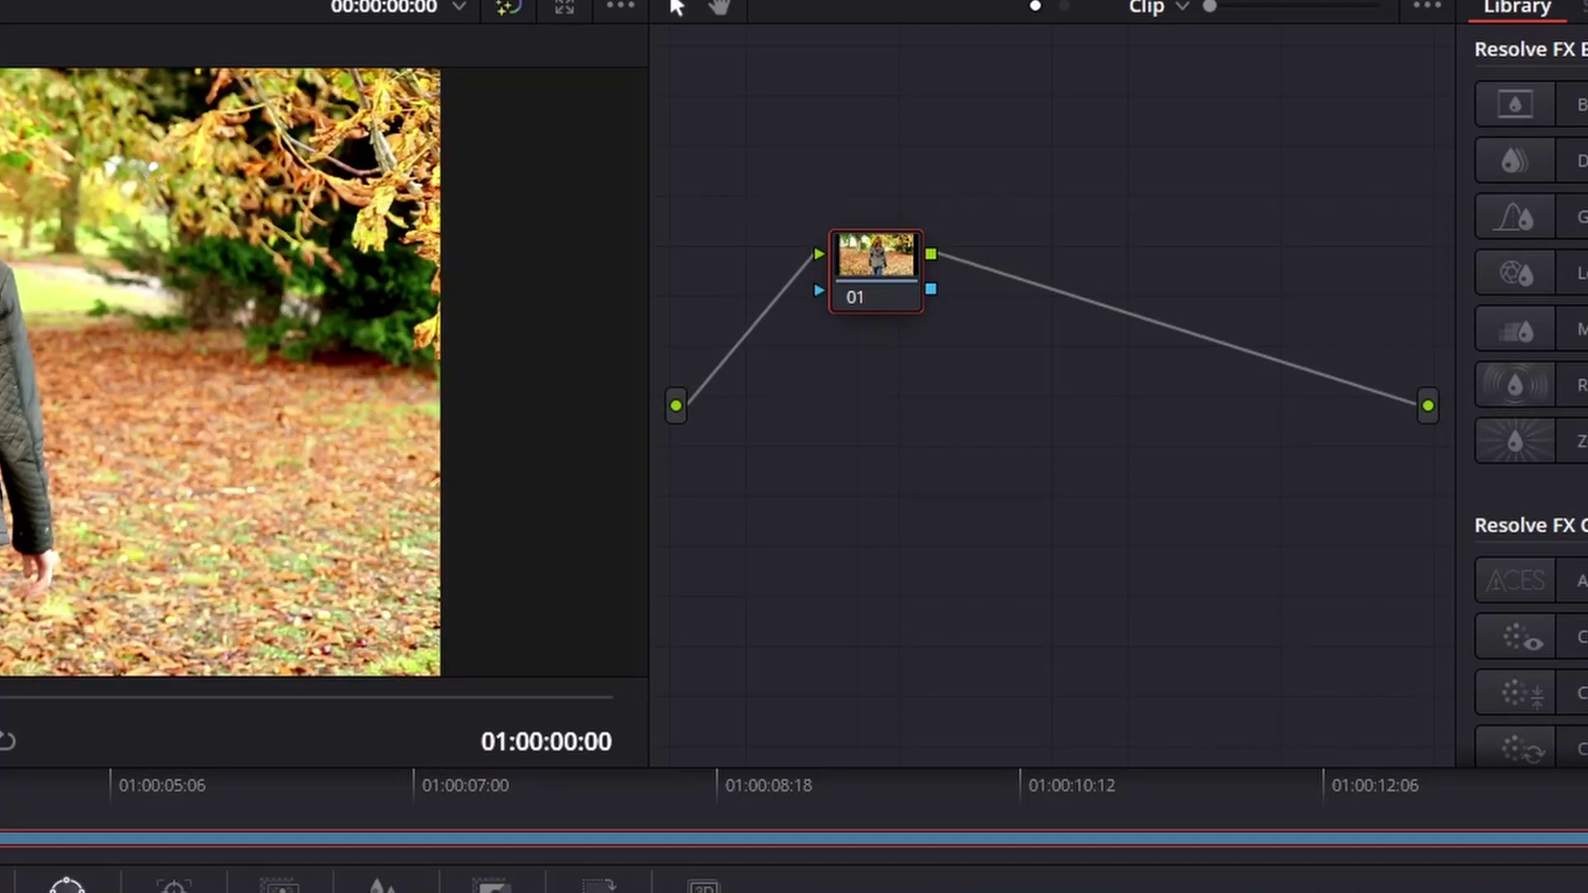
{"action": "right_click", "coordinate": [877, 258]}
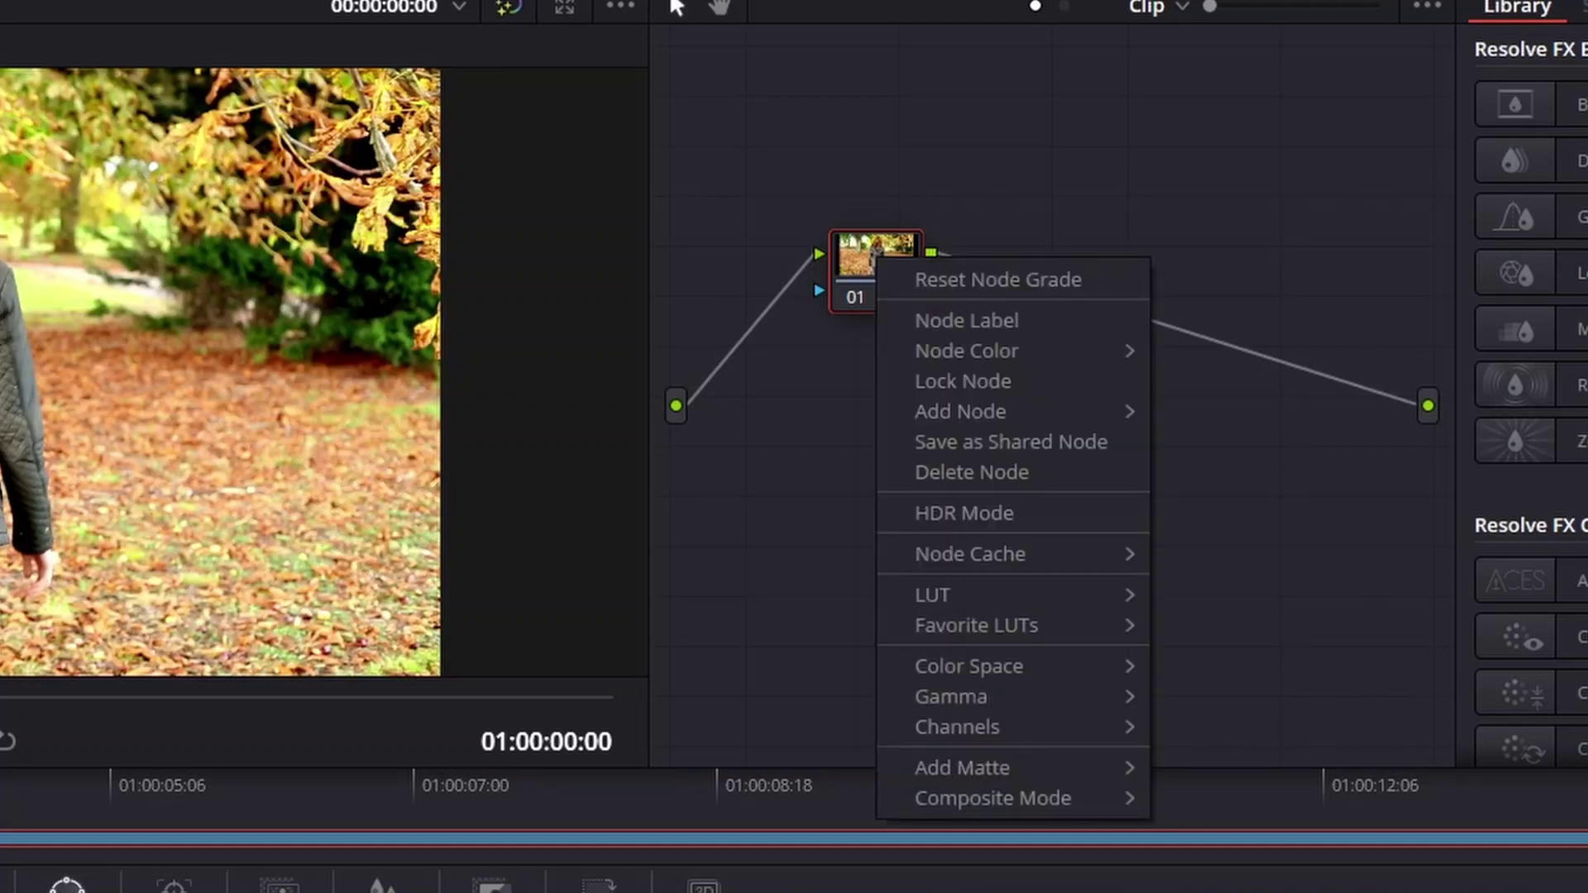
{"action": "mouse_move", "coordinate": [993, 411]}
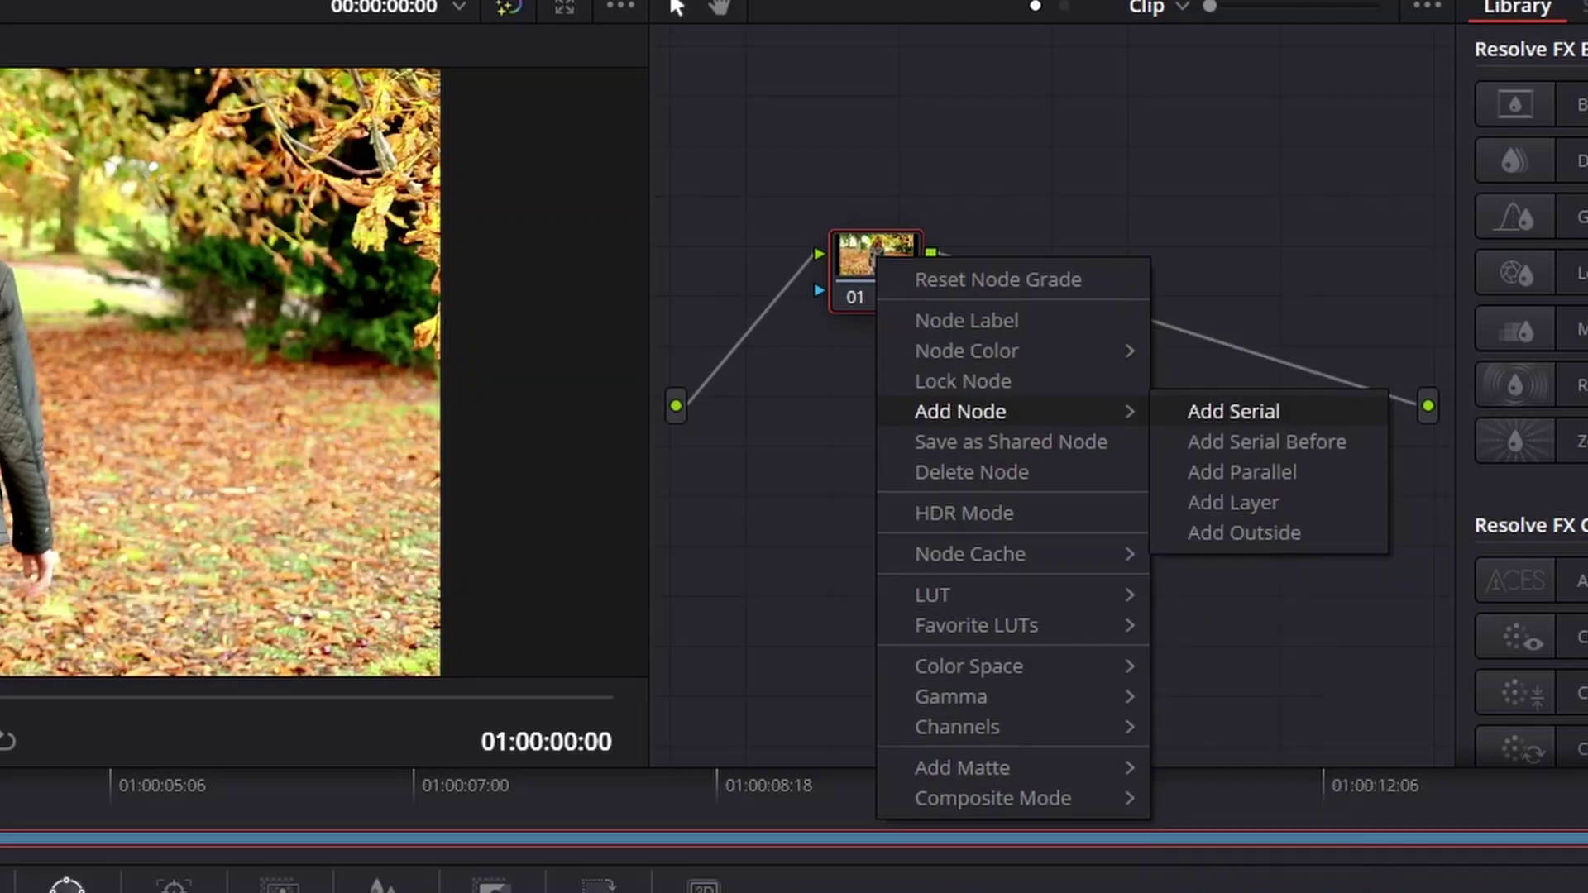
{"action": "left_click", "coordinate": [1233, 411]}
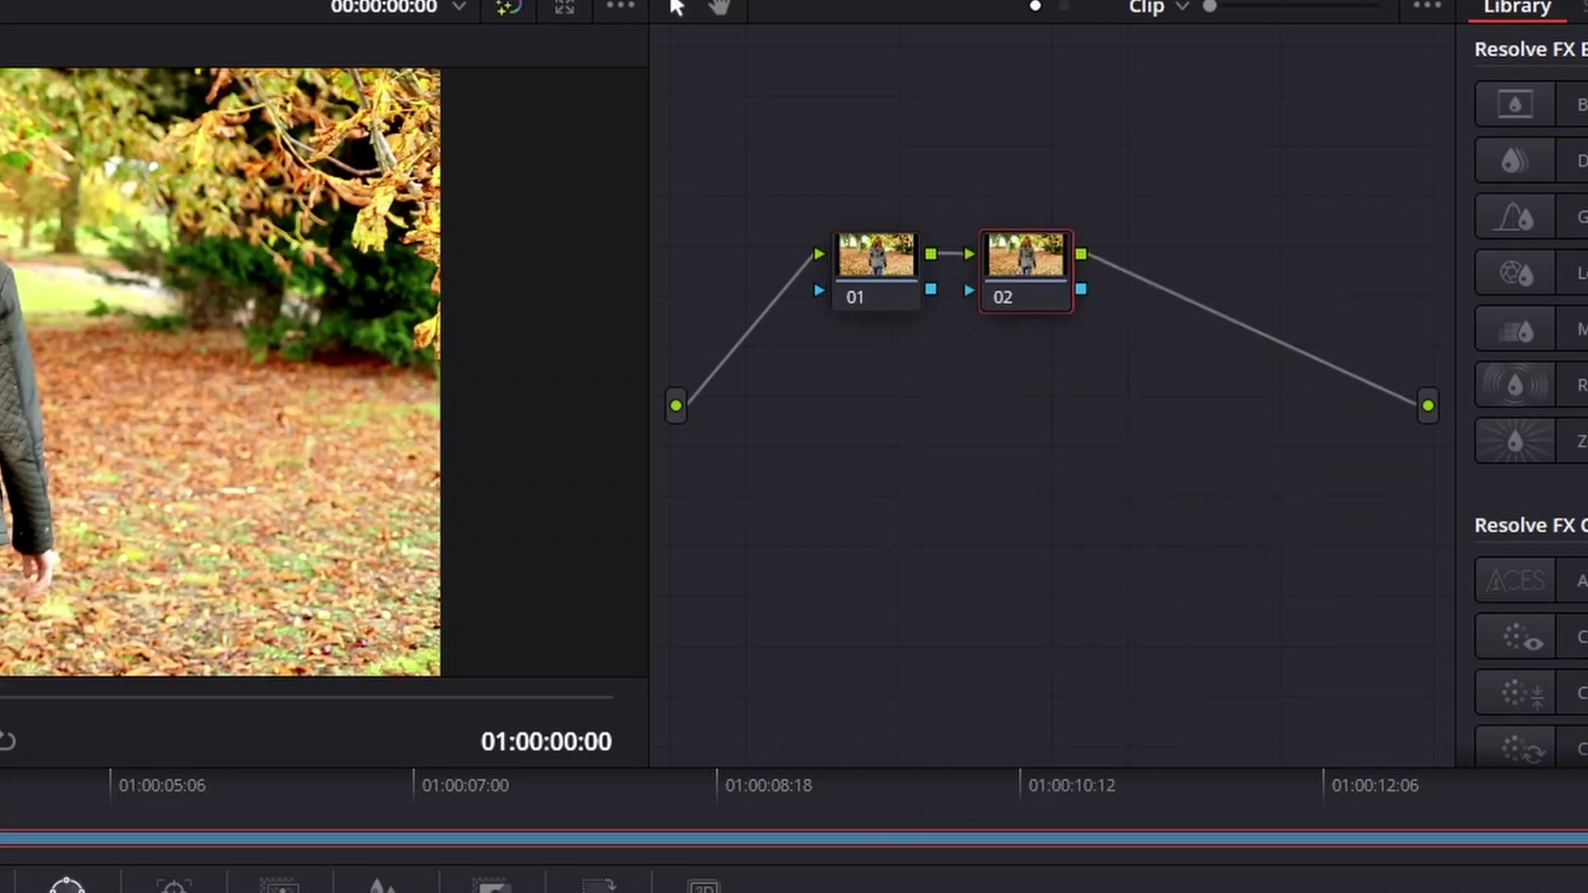
{"action": "left_click_drag", "start_coordinate": [1025, 271], "coordinate": [1032, 275]}
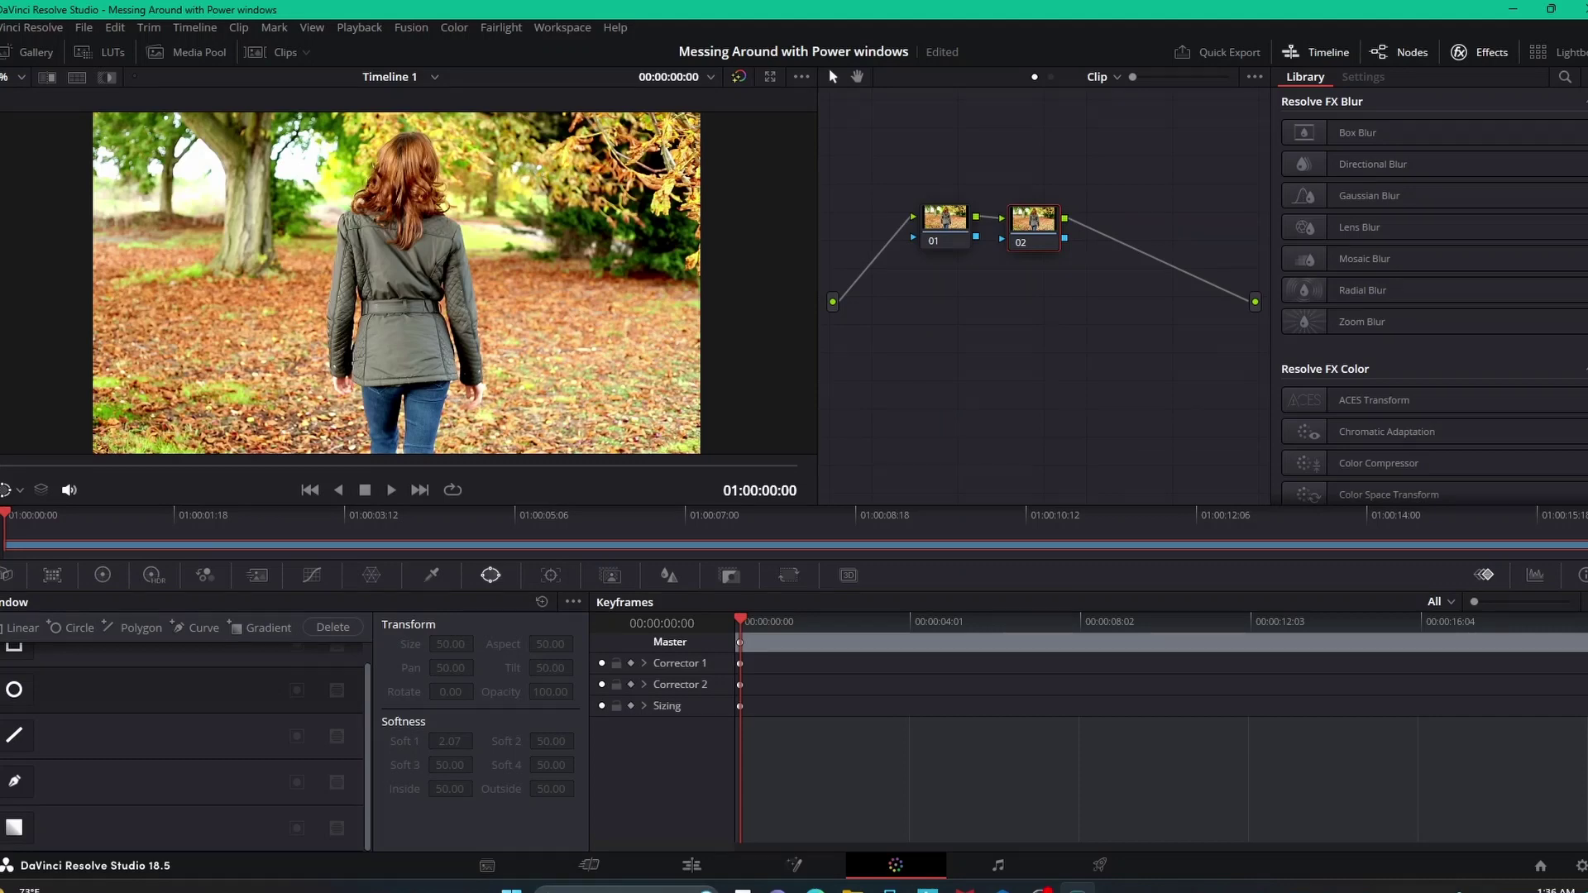
- Add a circular window to node 02 and centre it on the woman's back, at about Pan 50.05 and Tilt 50.25
{"action": "scroll", "coordinate": [182, 746], "scroll_direction": "up", "scroll_amount": 1}
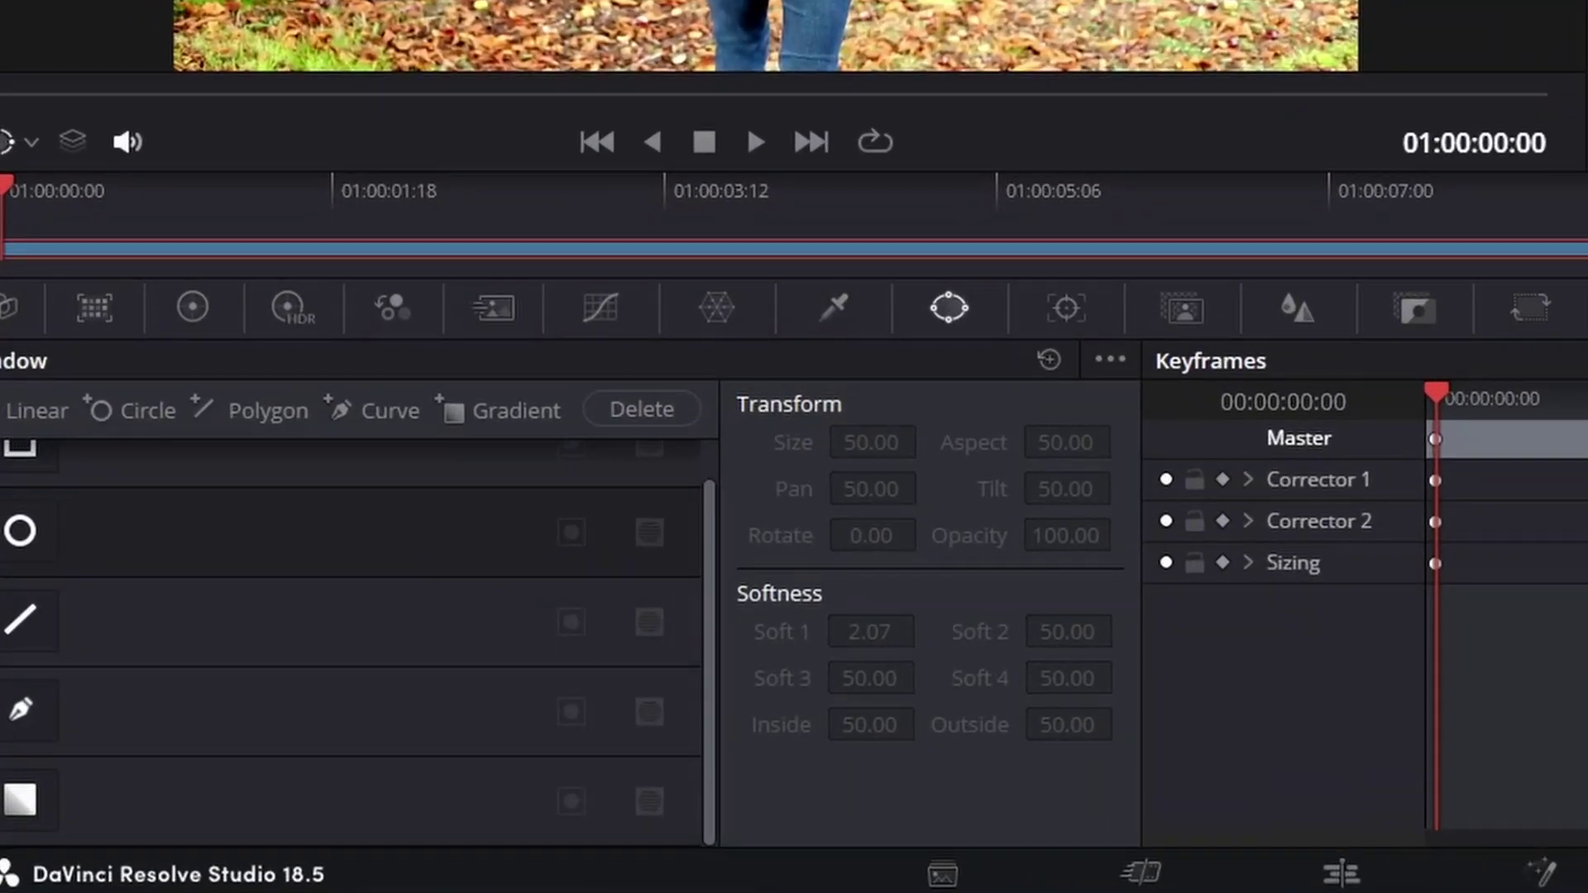
{"action": "scroll", "coordinate": [356, 643], "scroll_direction": "up", "scroll_amount": 2}
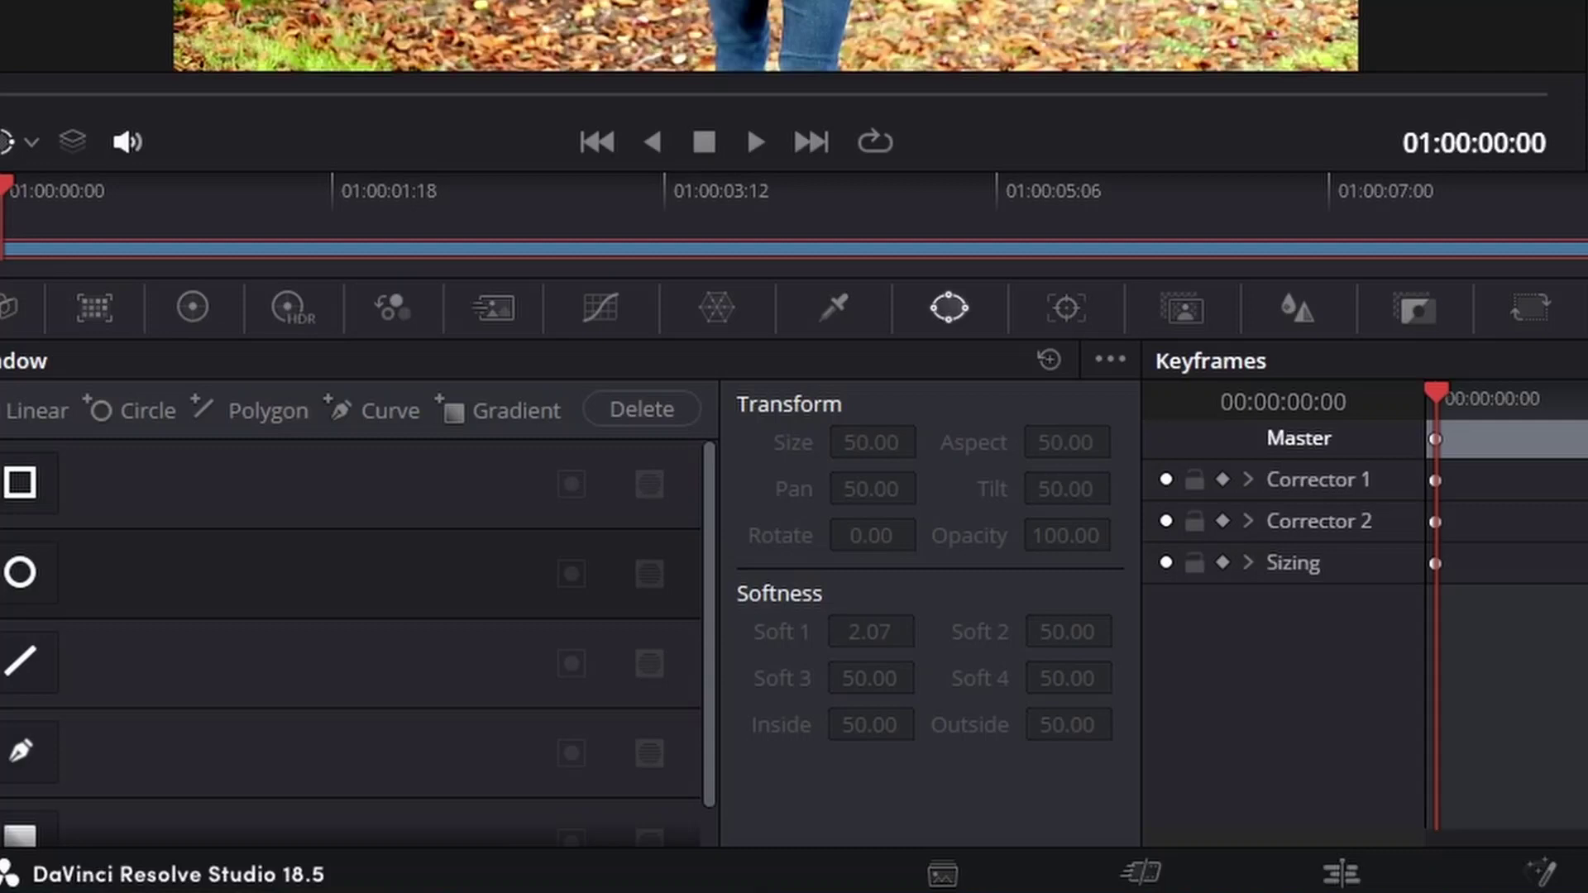
{"action": "left_click", "coordinate": [20, 573]}
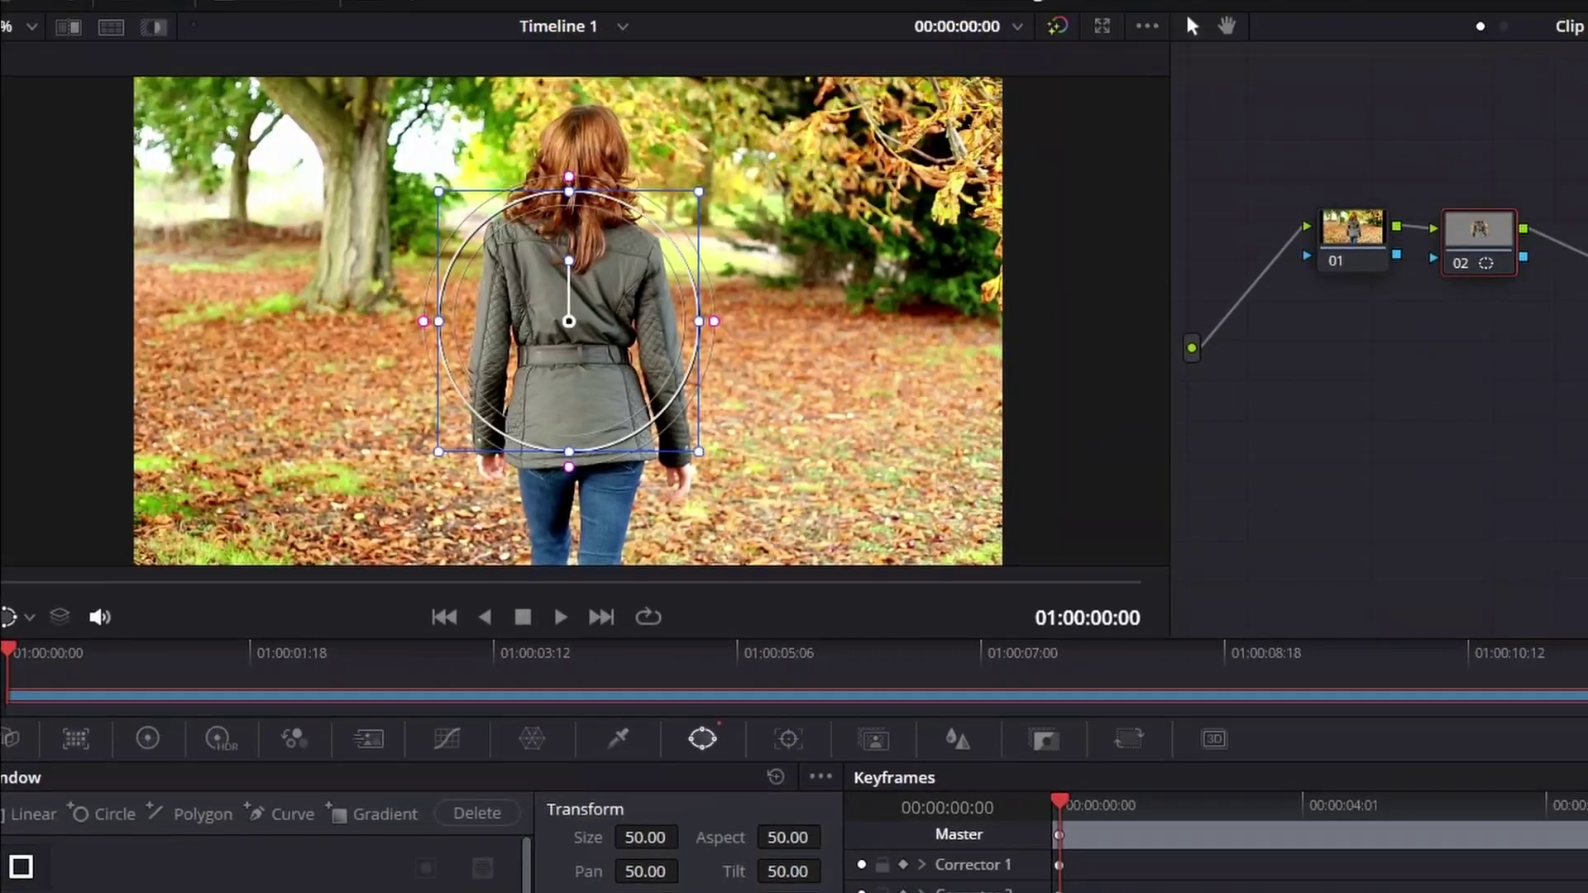
{"action": "mouse_move", "coordinate": [567, 321]}
{"action": "left_mouse_down"}
{"action": "mouse_move", "coordinate": [567, 282]}
{"action": "mouse_move", "coordinate": [571, 313]}
{"action": "left_mouse_up"}
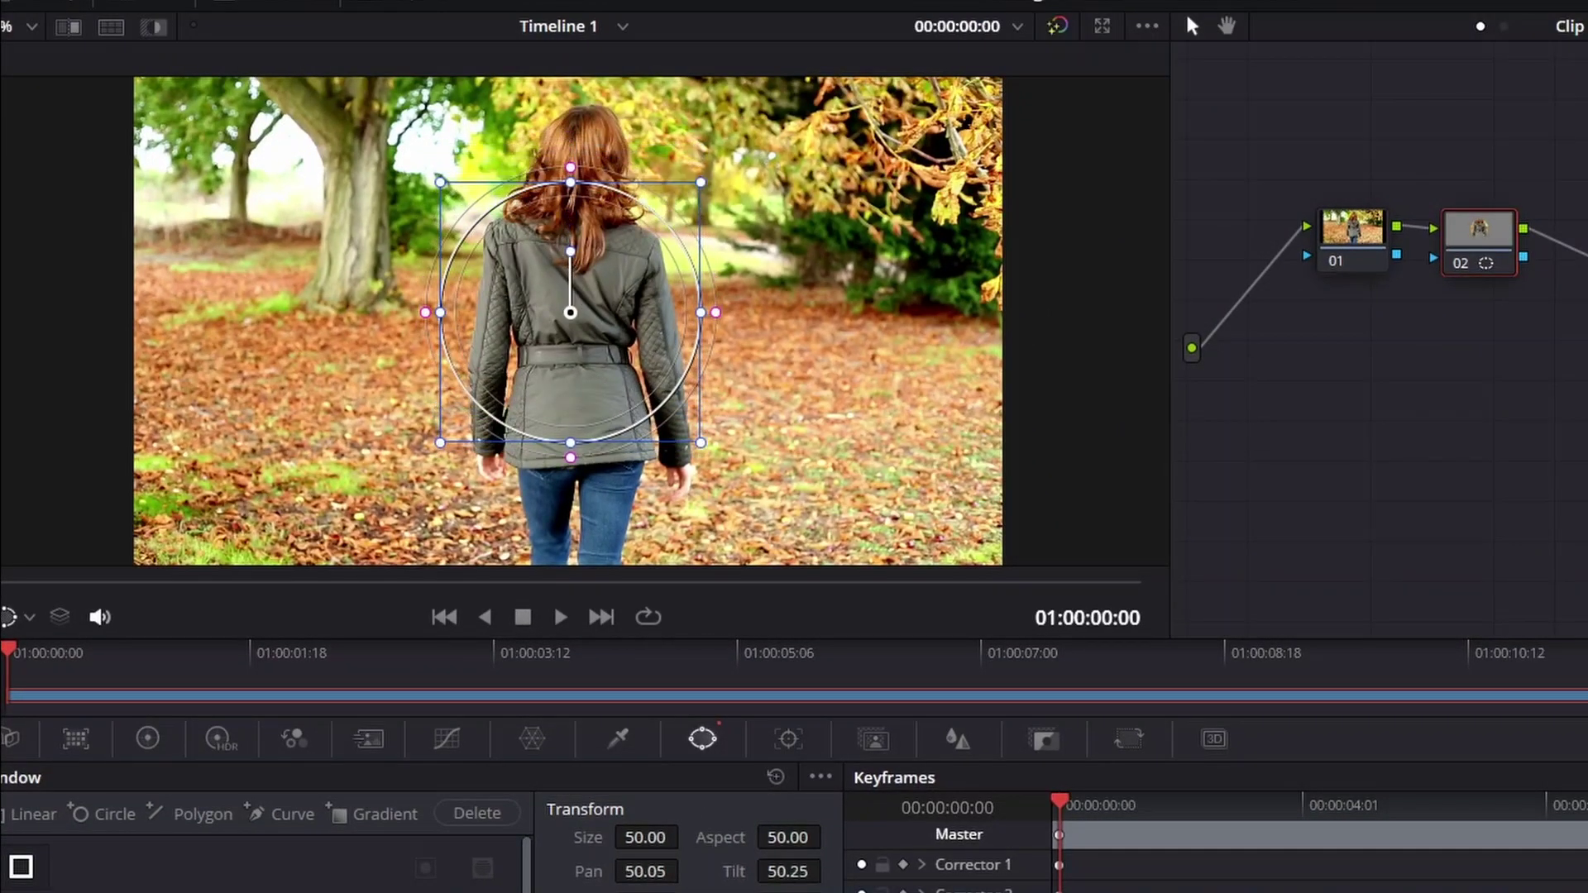
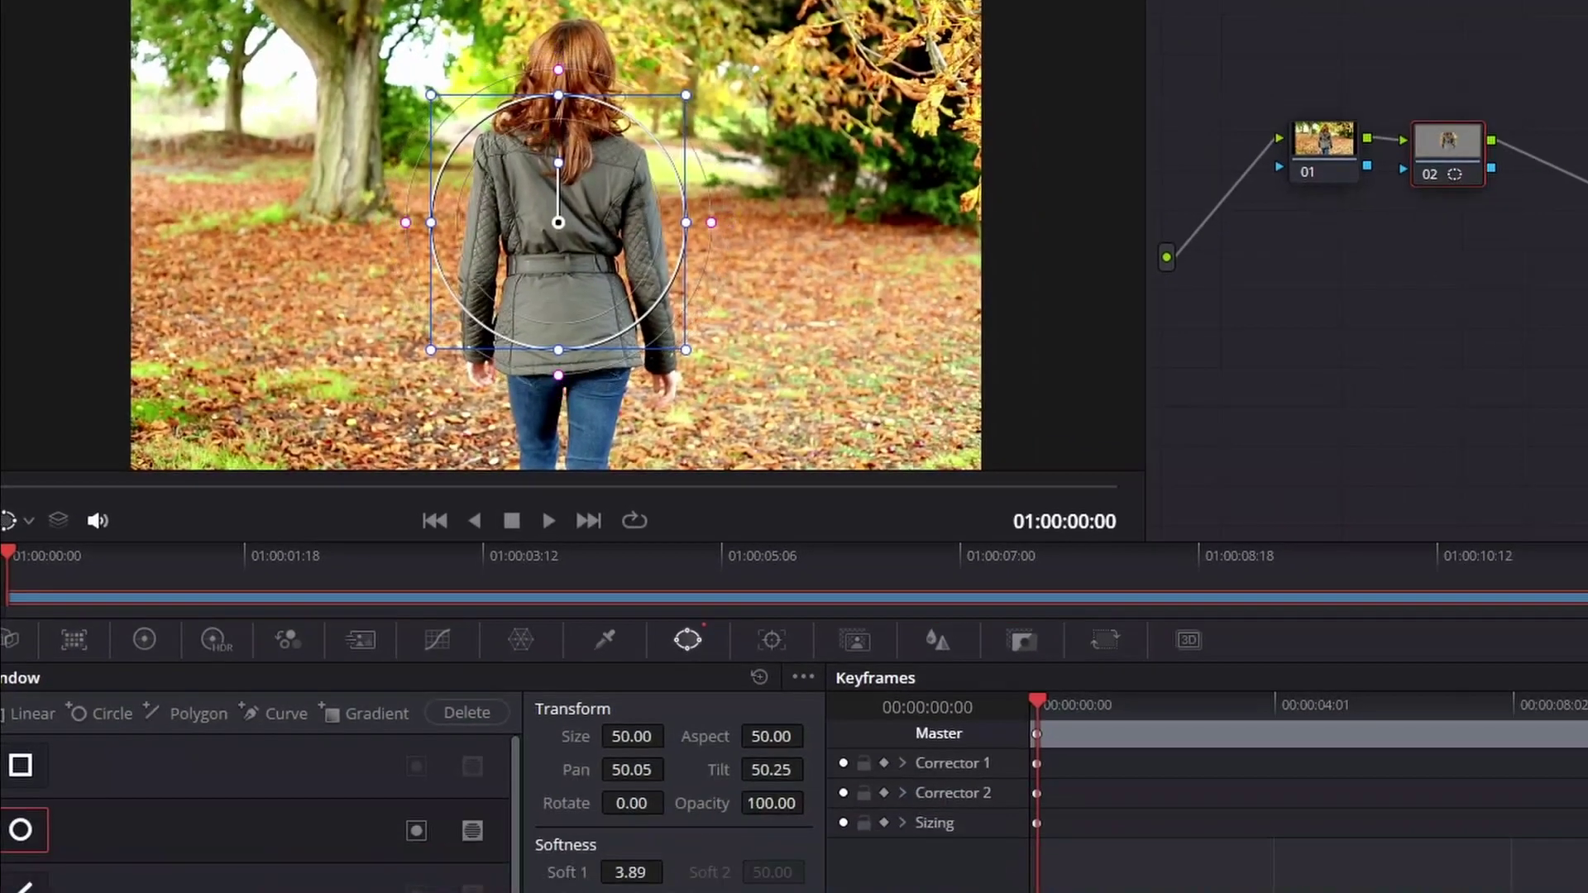
- Set the circle's Soft 1 to 5.74, stretch it into a tall oval and move it slightly up over the woman's back
{"action": "left_click_drag", "start_coordinate": [630, 872], "coordinate": [645, 872]}
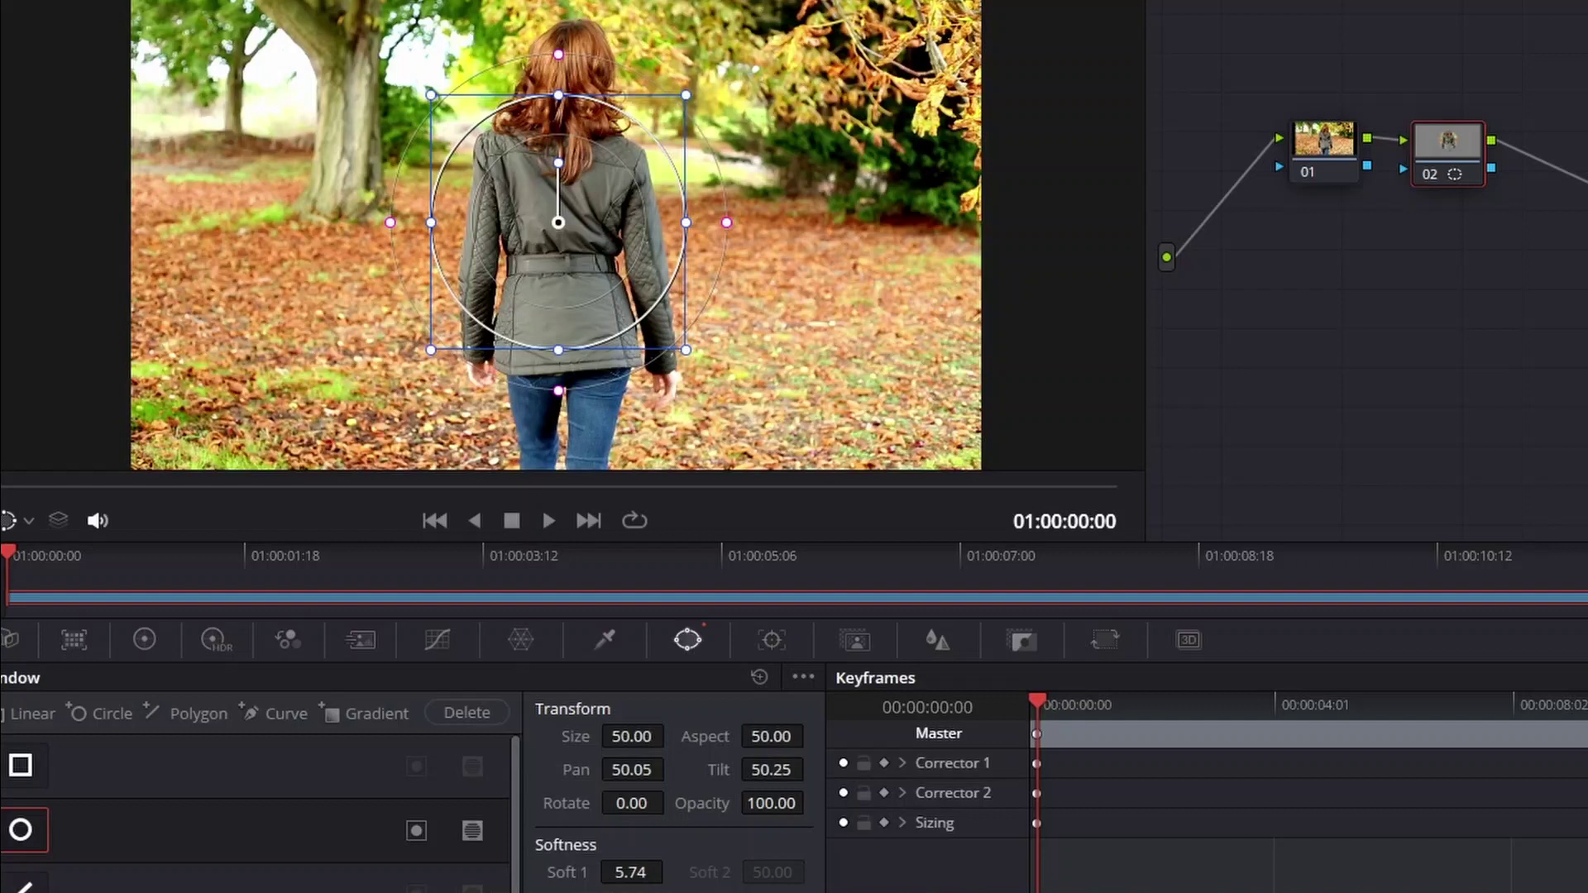
{"action": "left_click_drag", "start_coordinate": [558, 350], "coordinate": [558, 398]}
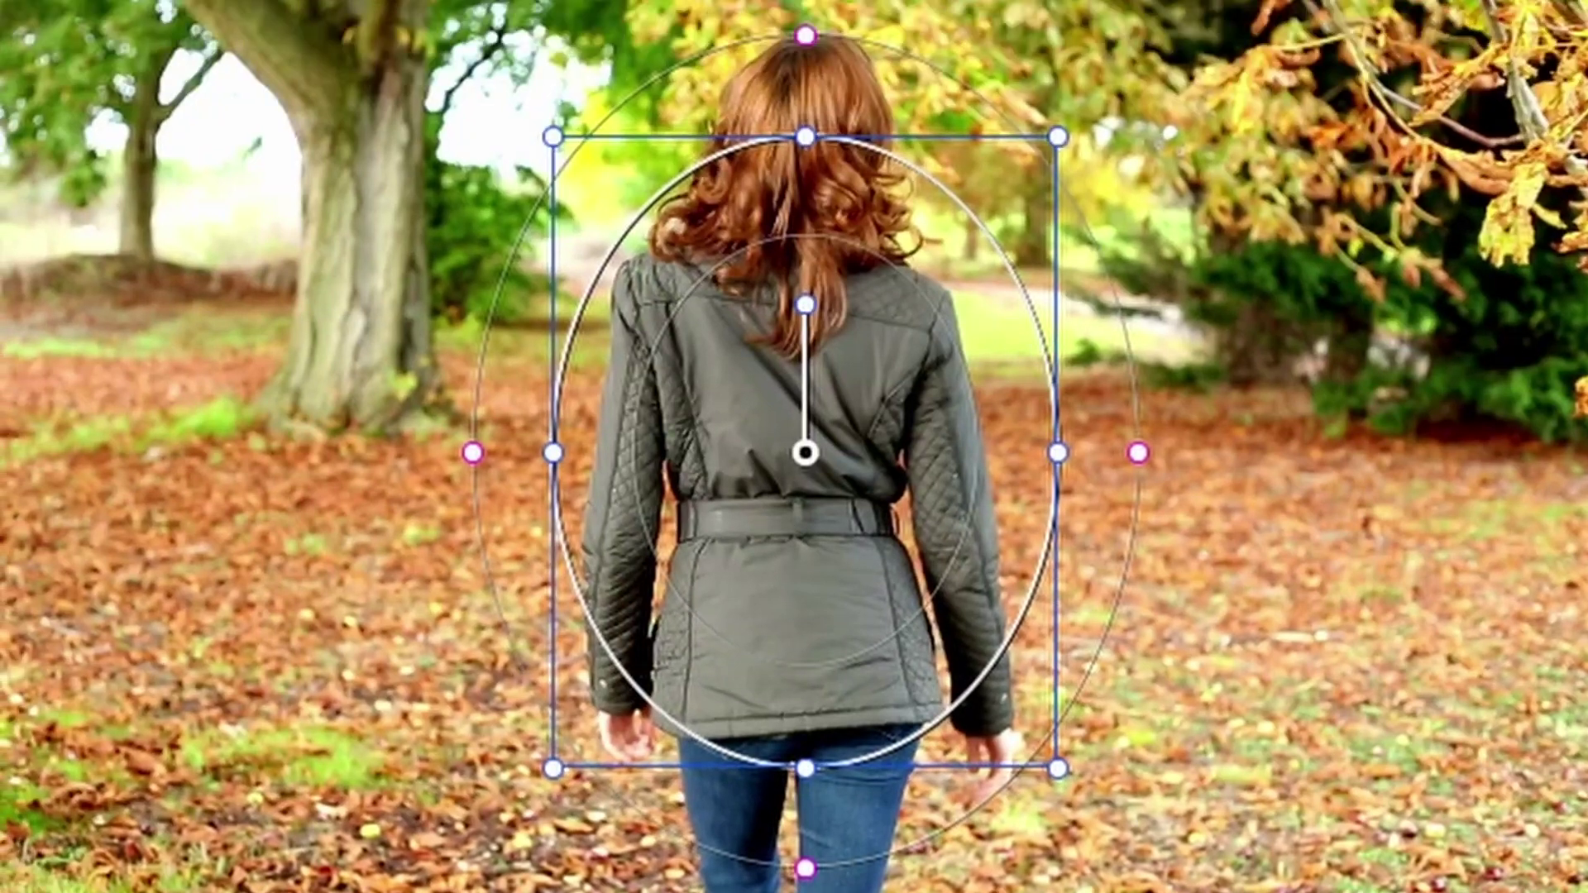
{"action": "left_click_drag", "start_coordinate": [805, 452], "coordinate": [798, 417]}
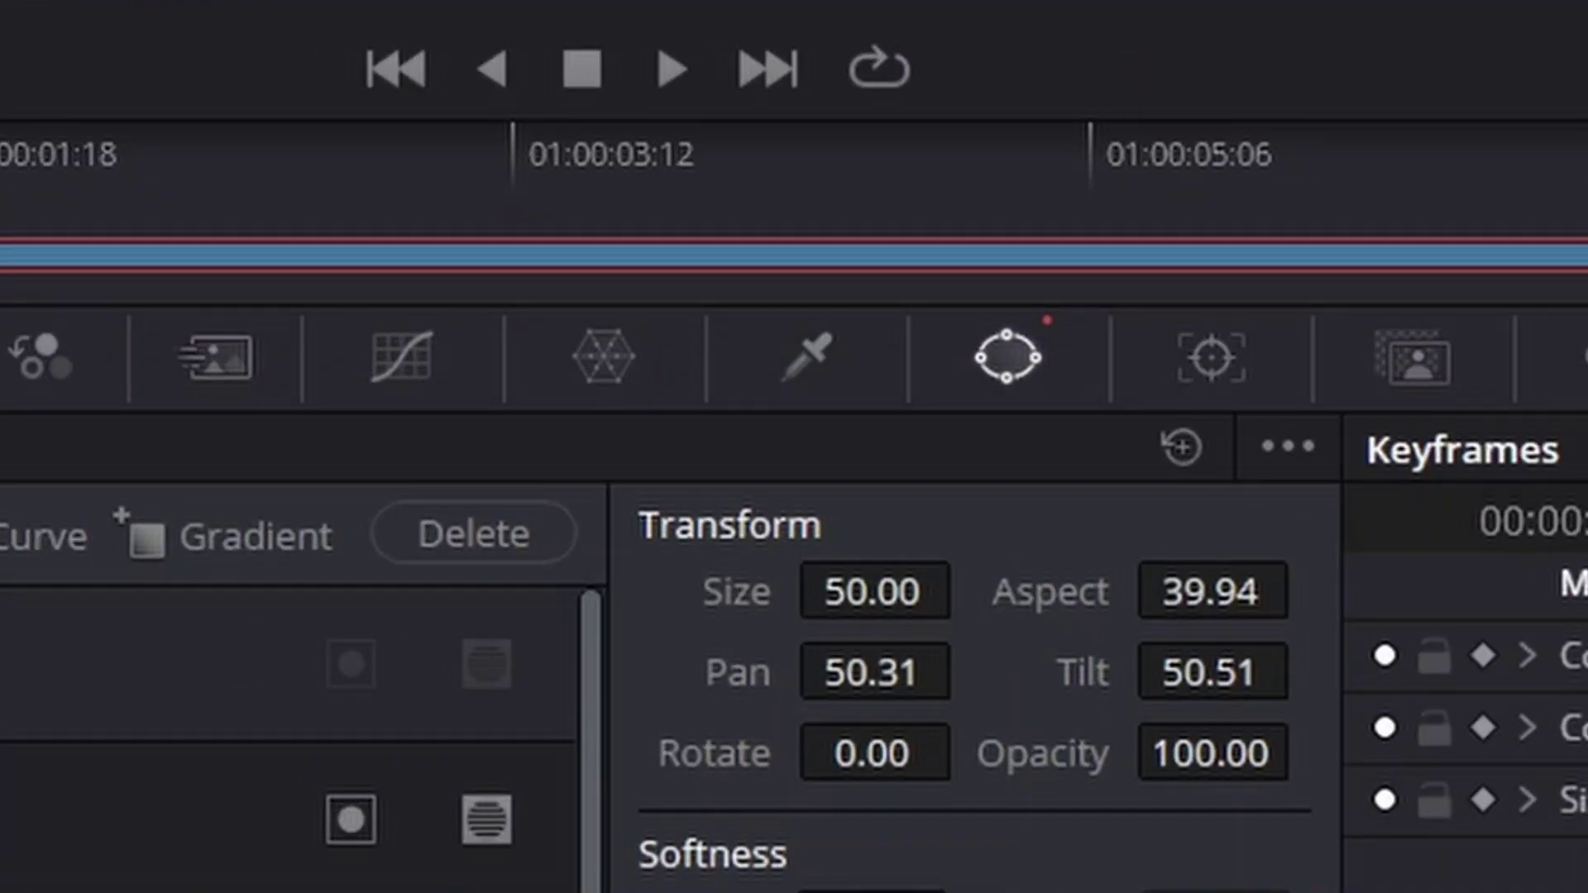
- Set the circular window's Size to 51.22, Aspect to 42.26, Pan to 50.05 and Tilt to 51.00
{"action": "left_click", "coordinate": [874, 591]}
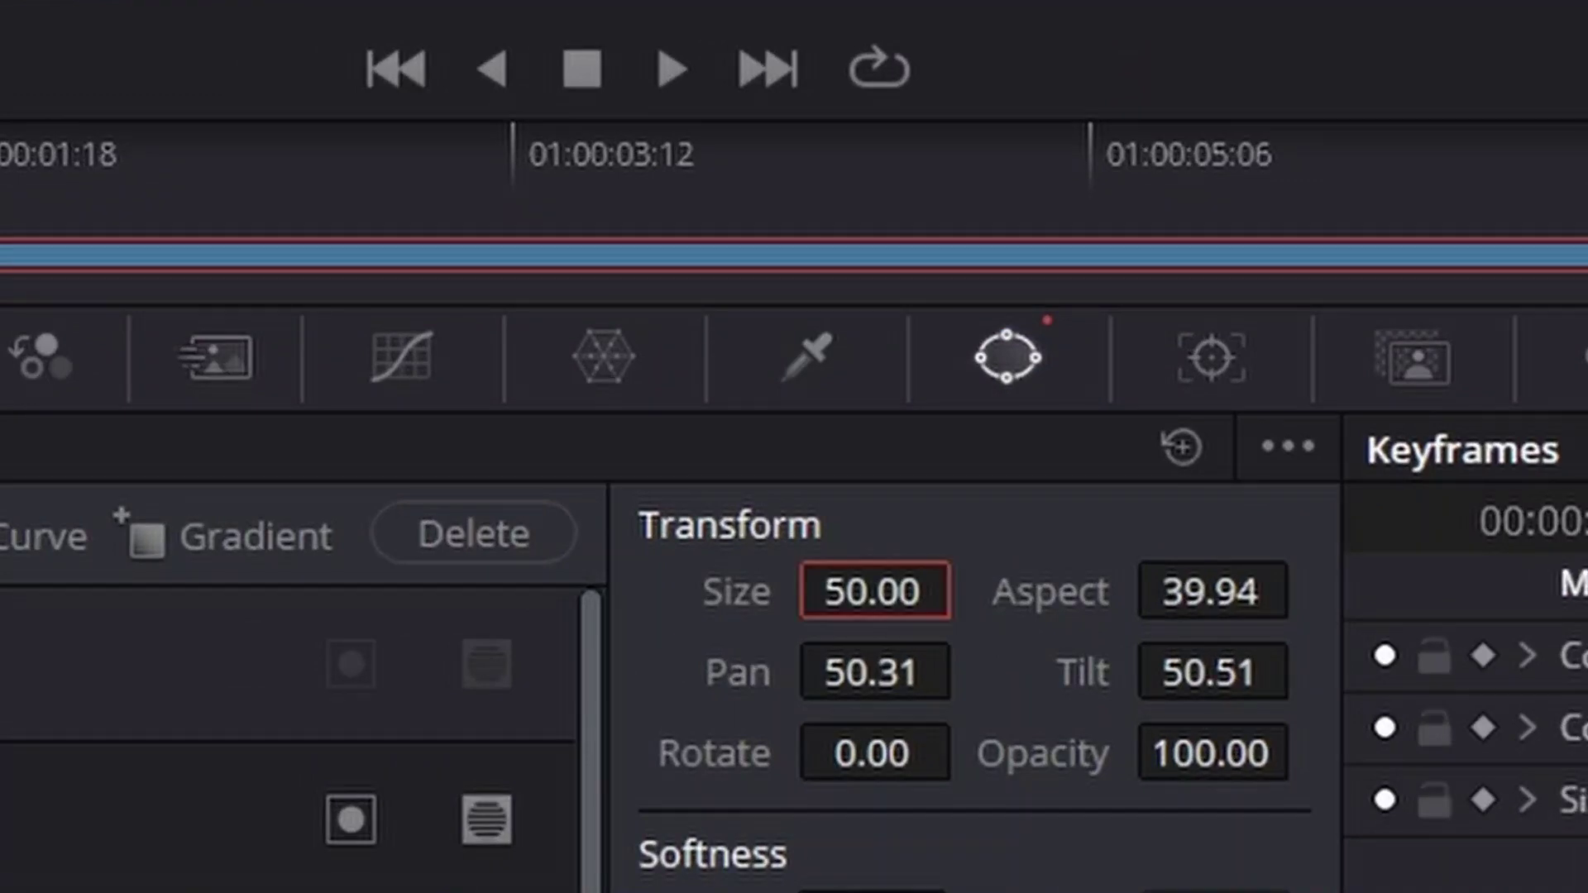
{"action": "left_click_drag", "start_coordinate": [874, 590], "coordinate": [968, 591]}
{"action": "mouse_move", "coordinate": [1298, 590]}
{"action": "left_mouse_down"}
{"action": "mouse_move", "coordinate": [1411, 590]}
{"action": "mouse_move", "coordinate": [834, 590]}
{"action": "left_mouse_up"}
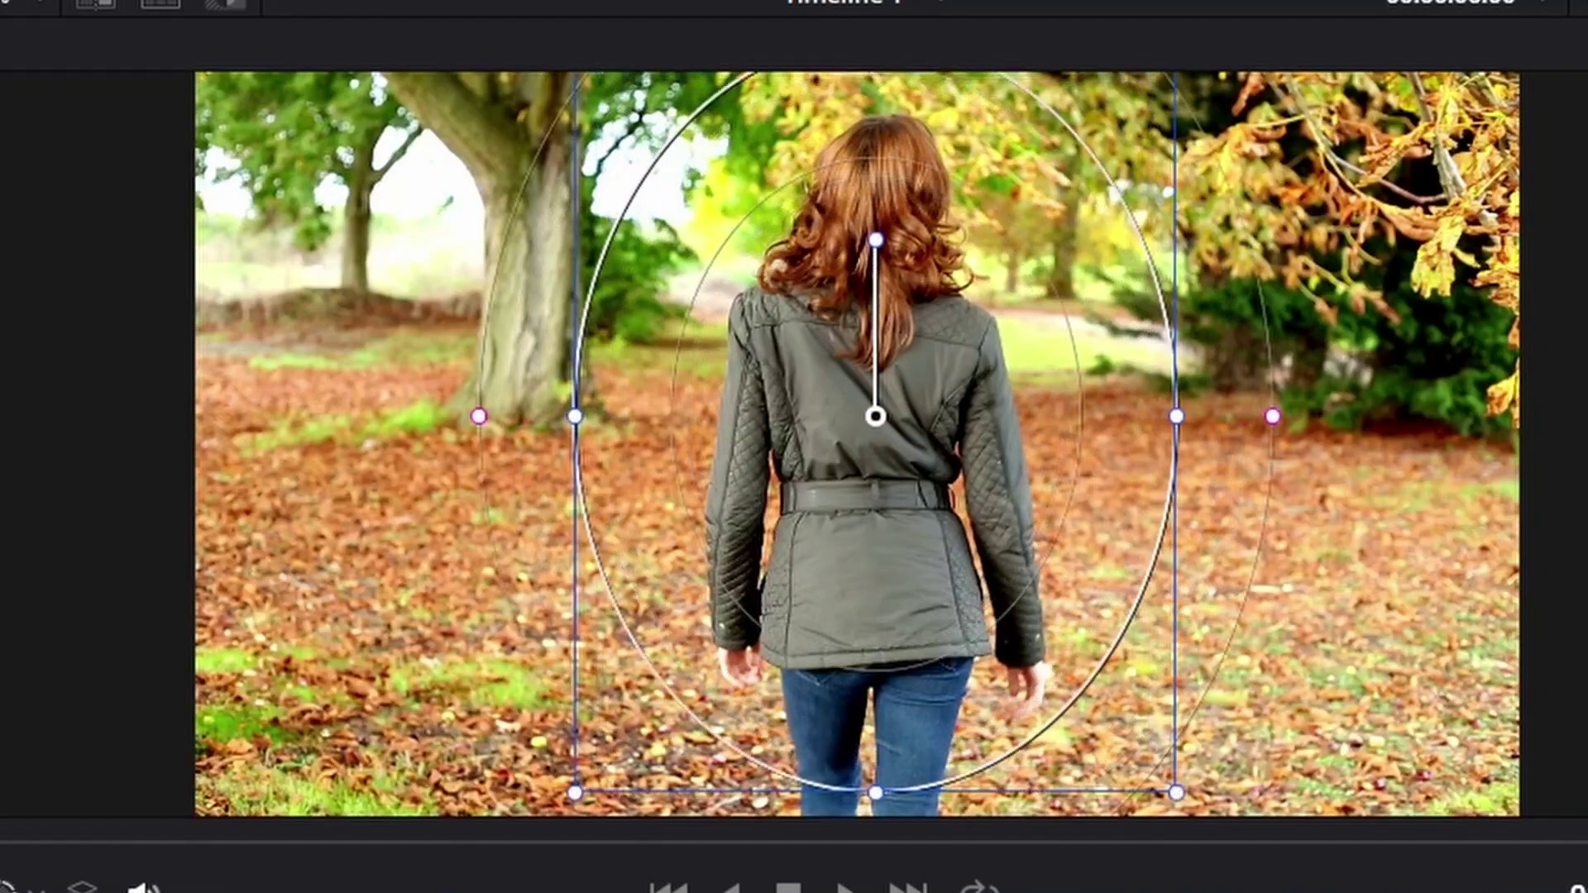
{"action": "left_click_drag", "start_coordinate": [1067, 695], "coordinate": [1000, 693]}
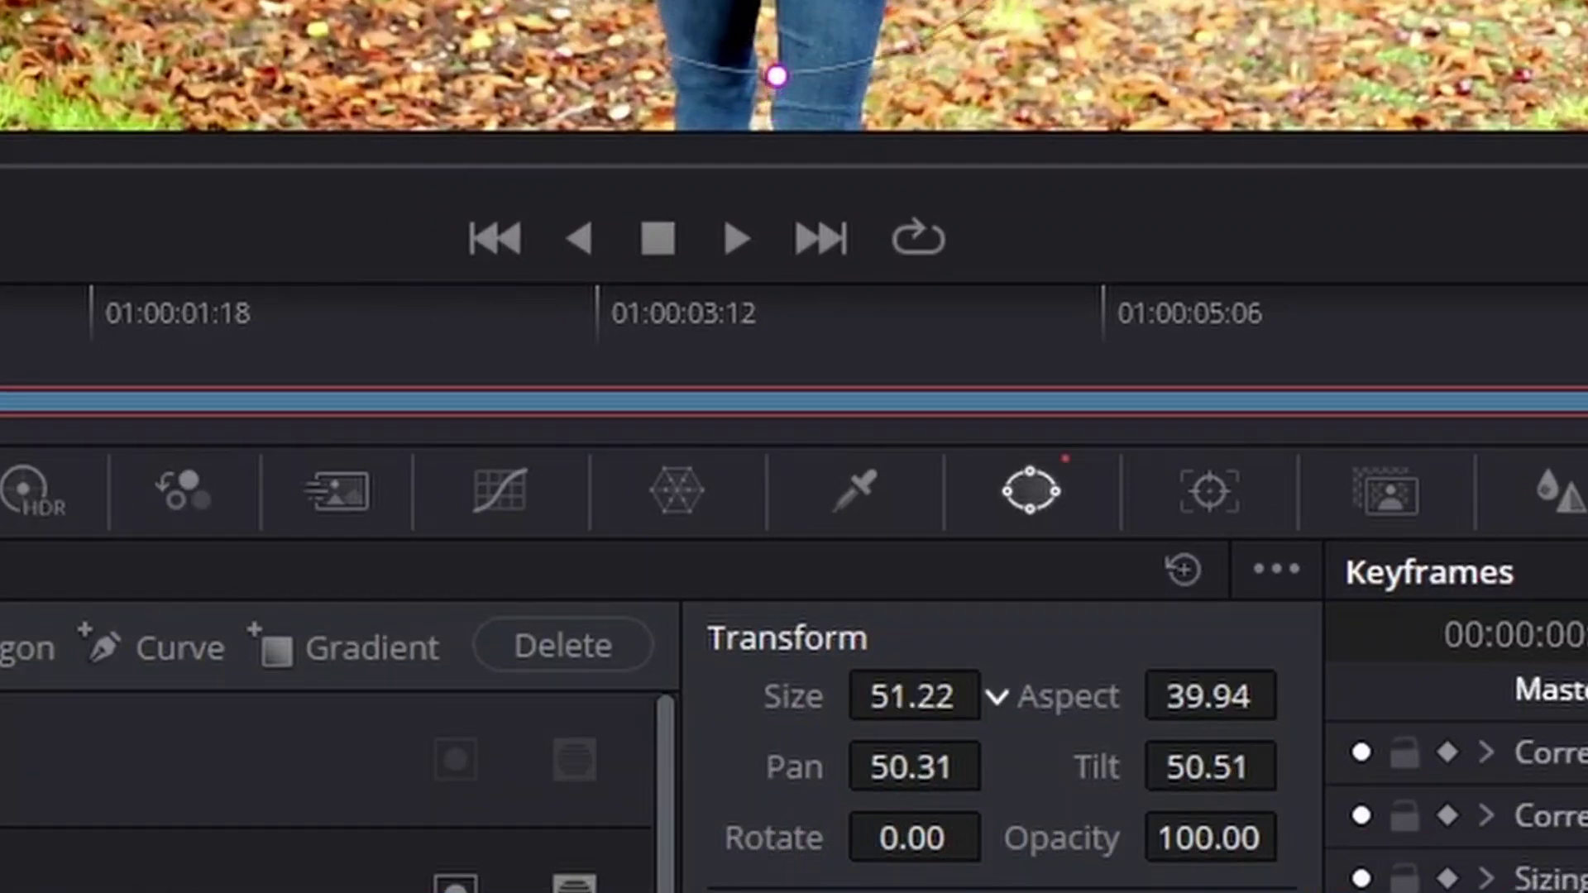
{"action": "mouse_move", "coordinate": [1210, 696]}
{"action": "left_mouse_down"}
{"action": "mouse_move", "coordinate": [1261, 695]}
{"action": "mouse_move", "coordinate": [1237, 696]}
{"action": "left_mouse_up"}
{"action": "mouse_move", "coordinate": [914, 766]}
{"action": "left_mouse_down"}
{"action": "mouse_move", "coordinate": [947, 767]}
{"action": "mouse_move", "coordinate": [911, 767]}
{"action": "left_mouse_up"}
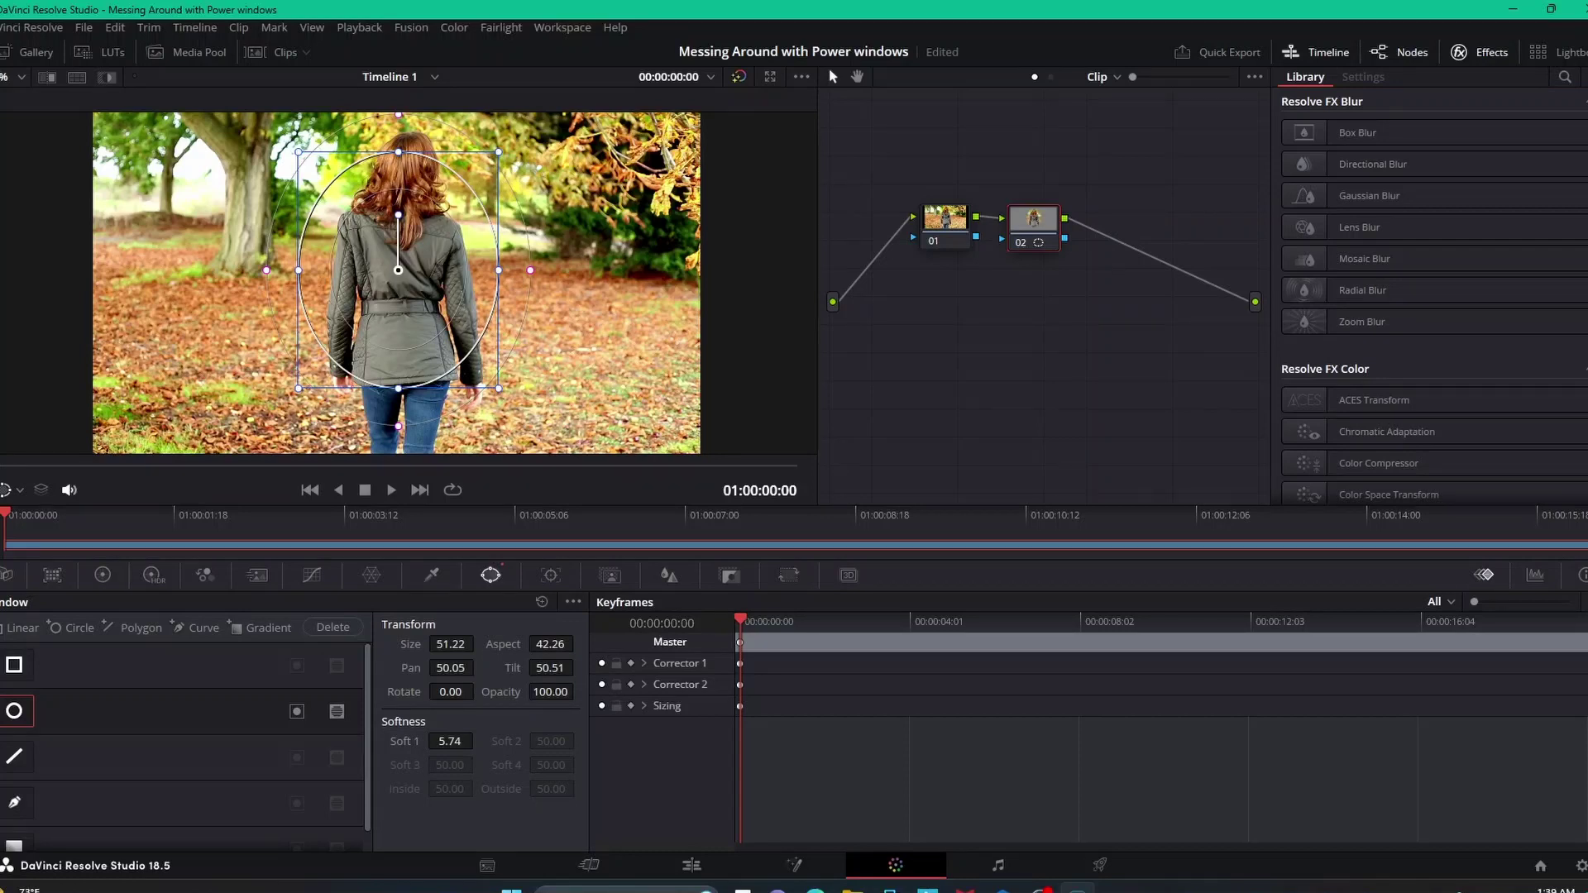
{"action": "left_click_drag", "start_coordinate": [549, 667], "coordinate": [571, 668]}
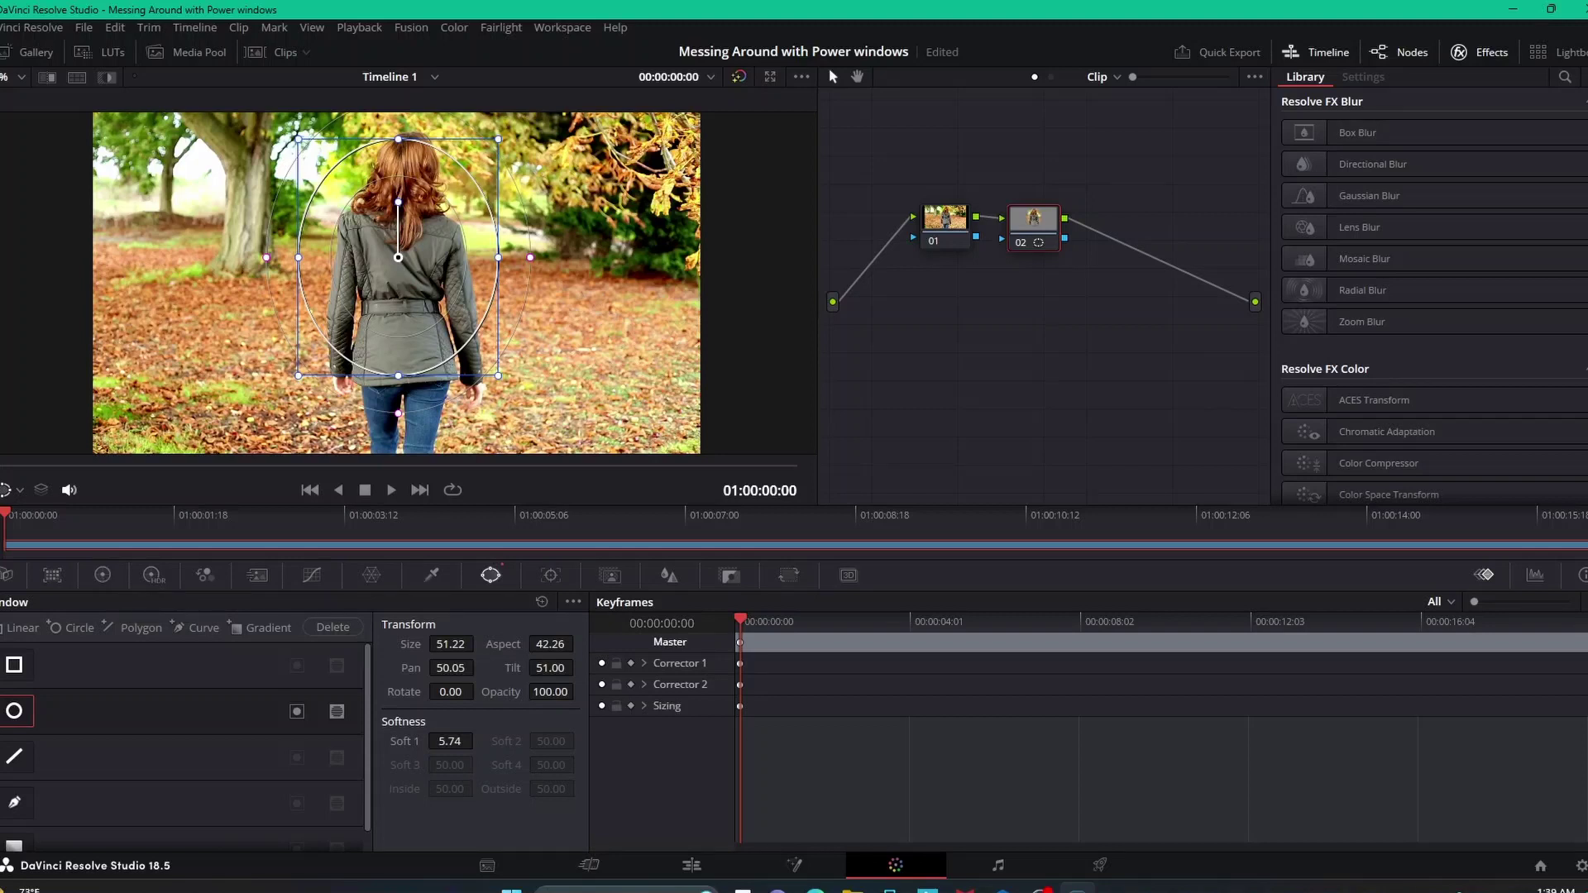
- Shrink the circular window, move it onto the woman's hair and stretch it vertically to fit her head
{"action": "left_click_drag", "start_coordinate": [498, 376], "coordinate": [417, 280]}
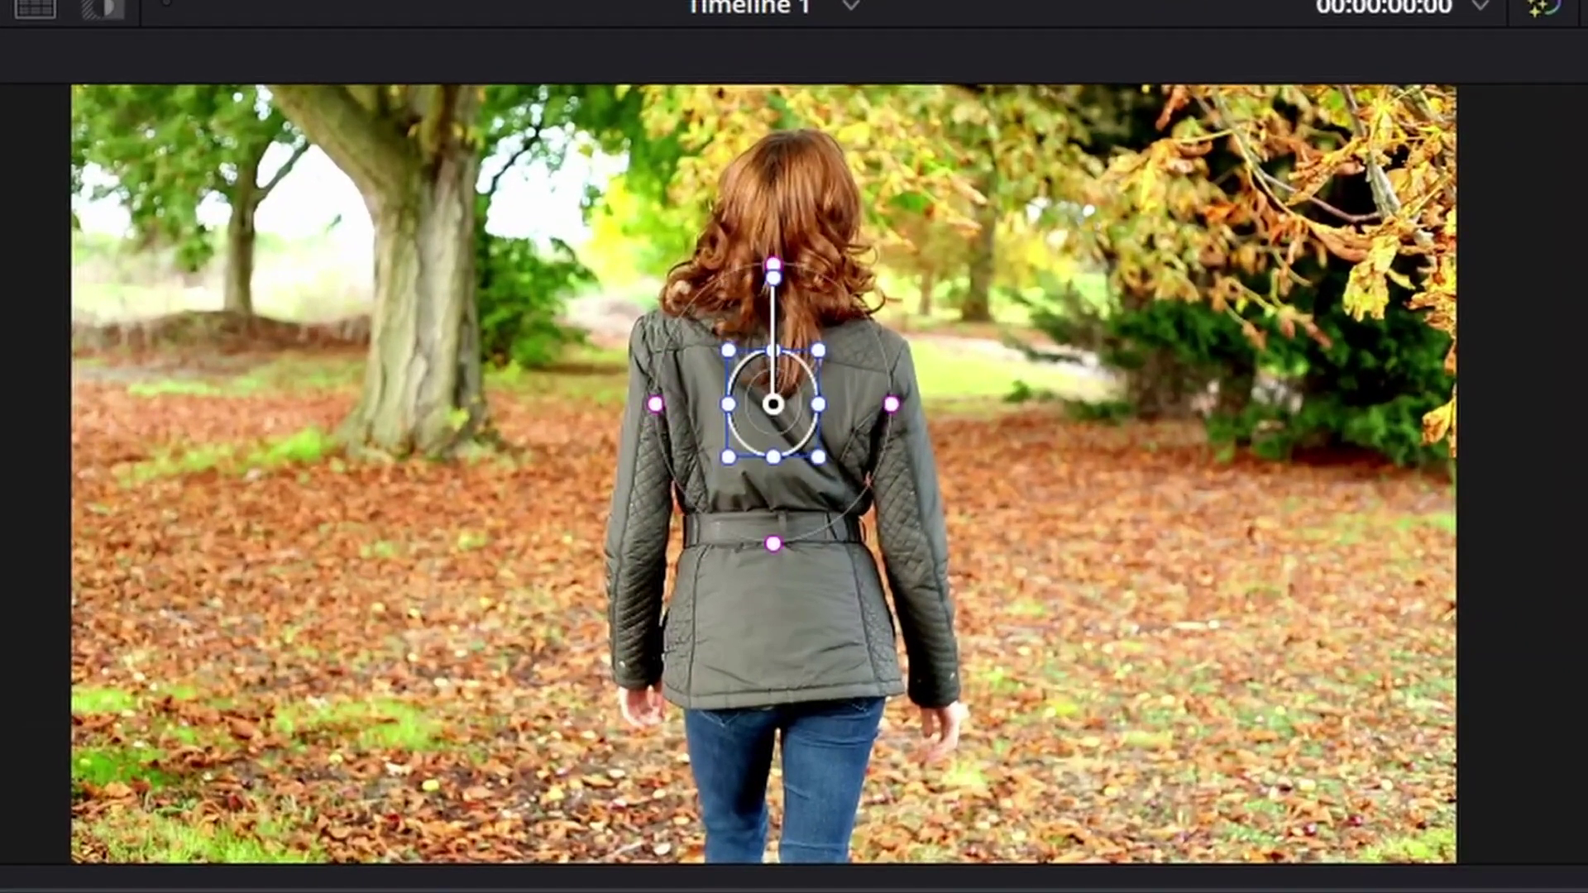
{"action": "left_click_drag", "start_coordinate": [773, 404], "coordinate": [783, 239]}
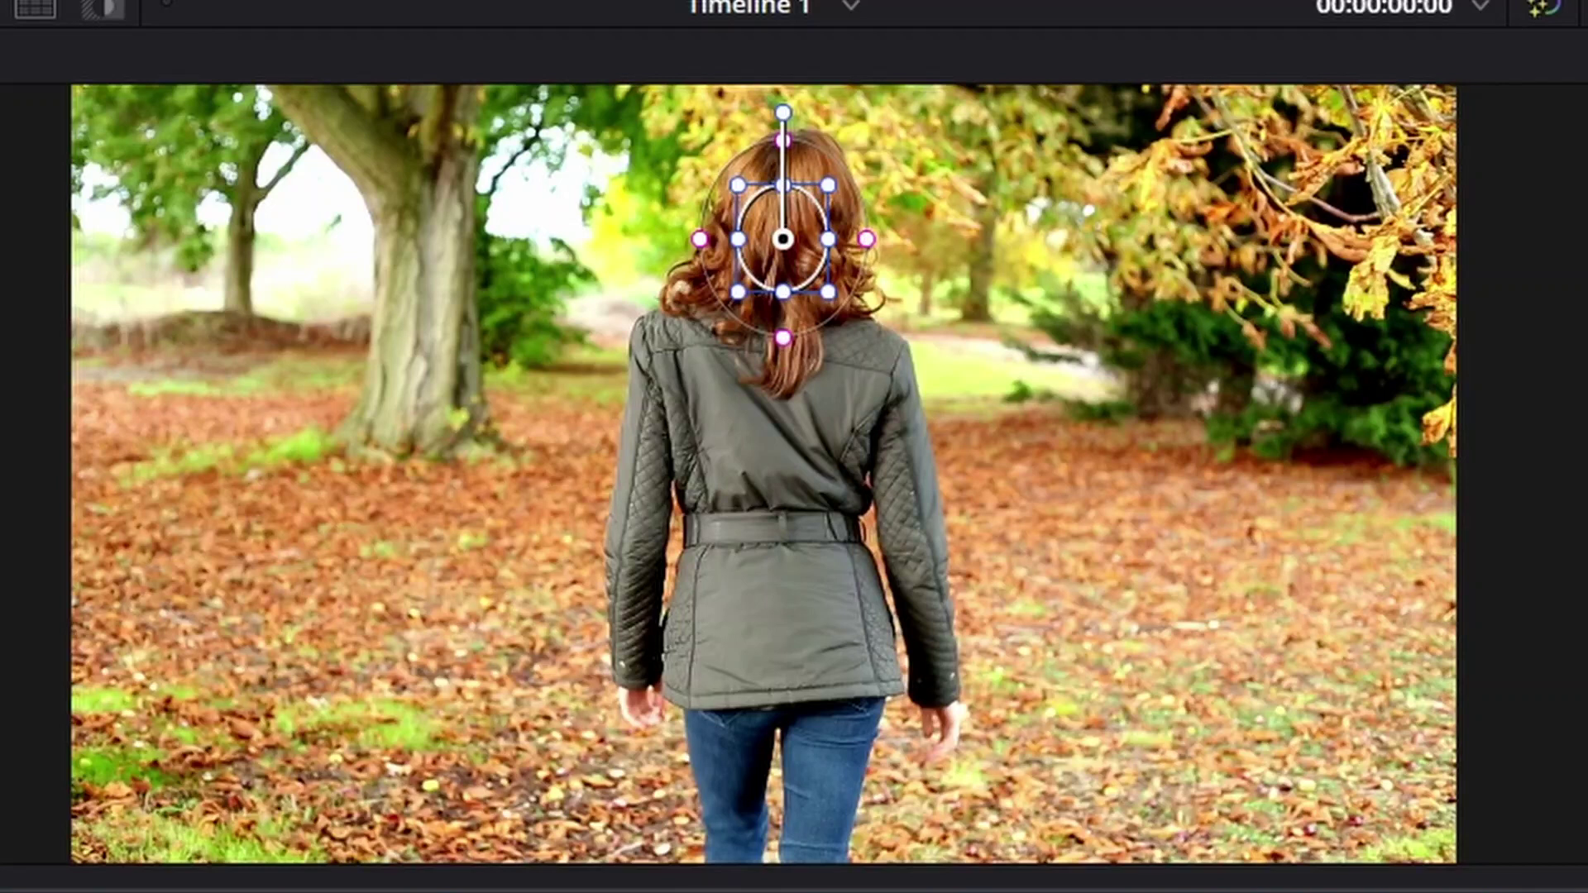
{"action": "left_click_drag", "start_coordinate": [783, 291], "coordinate": [784, 348]}
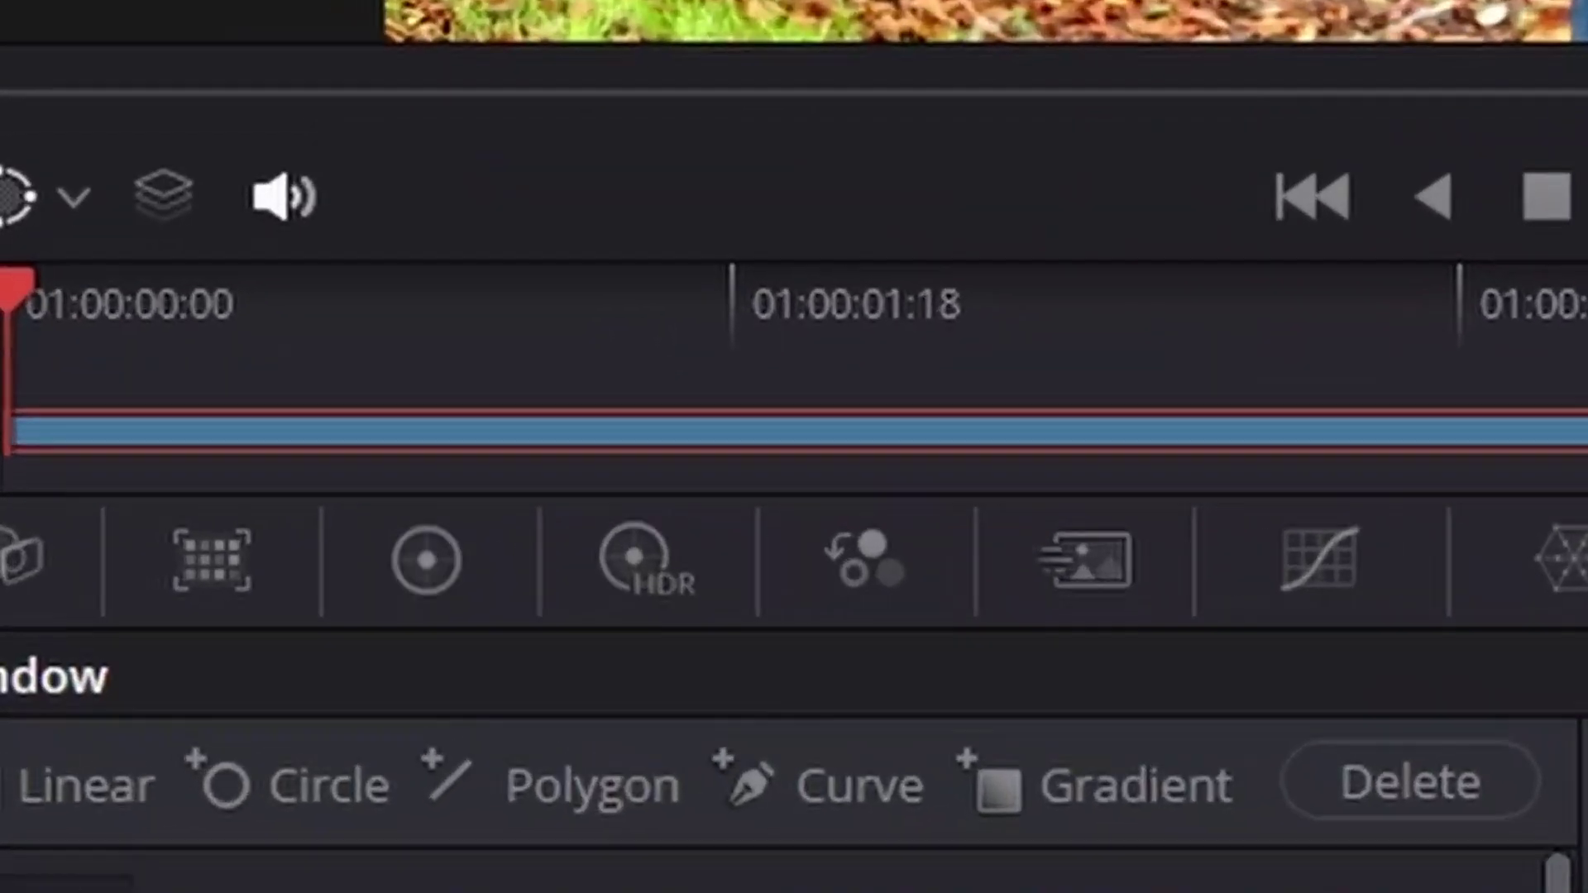
- Set the primary Contrast on node 02 to 1.090 and raise the saturation to make the hair vivid red
{"action": "left_click", "coordinate": [426, 560]}
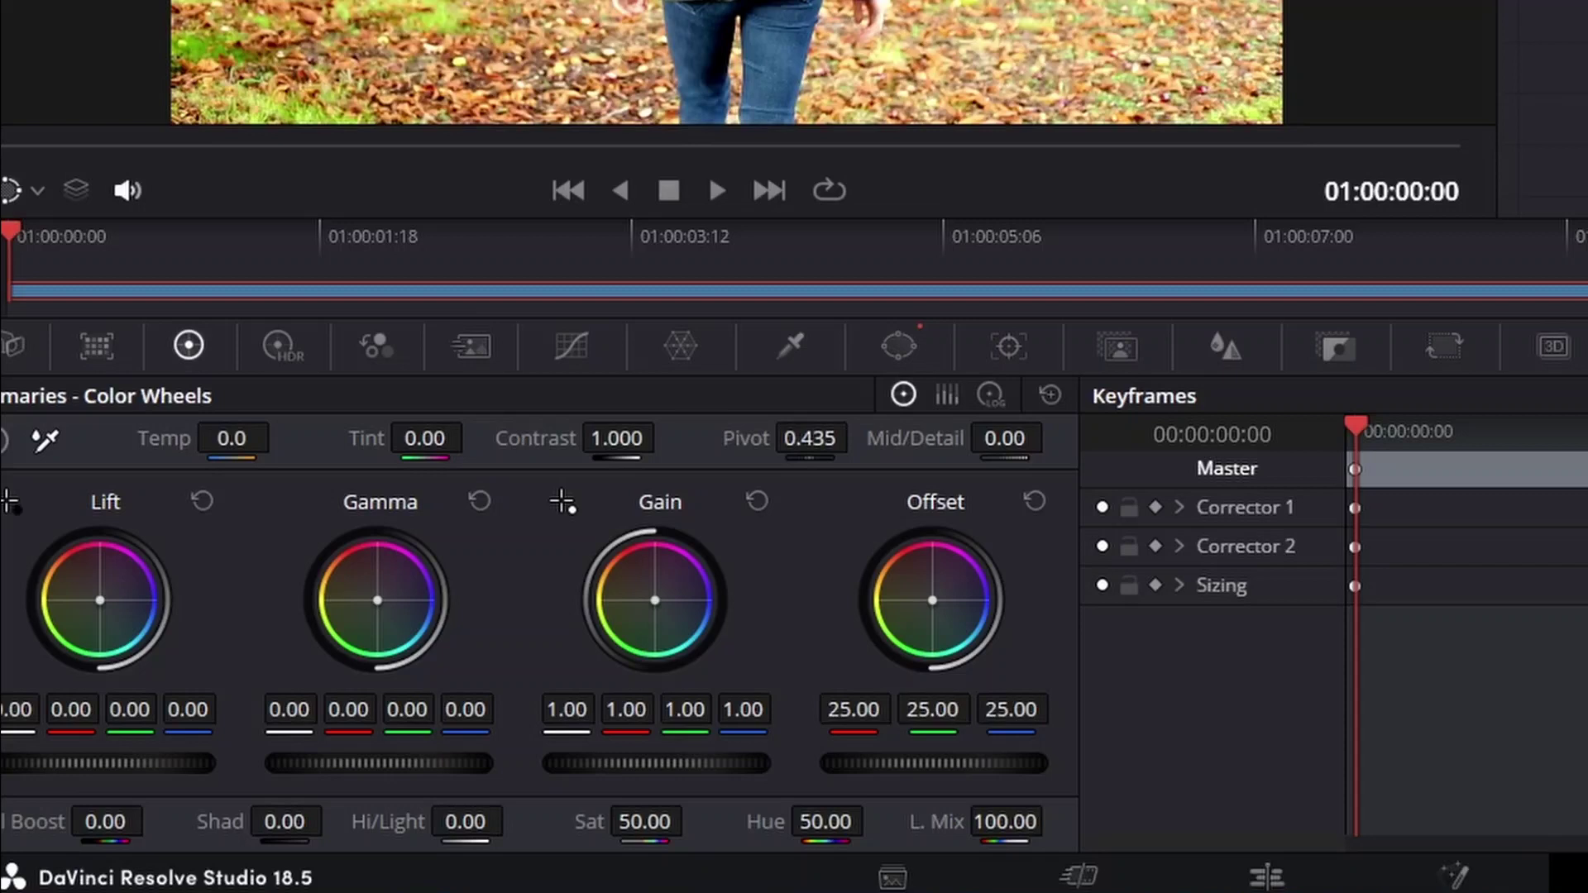
{"action": "left_click_drag", "start_coordinate": [617, 439], "coordinate": [691, 438]}
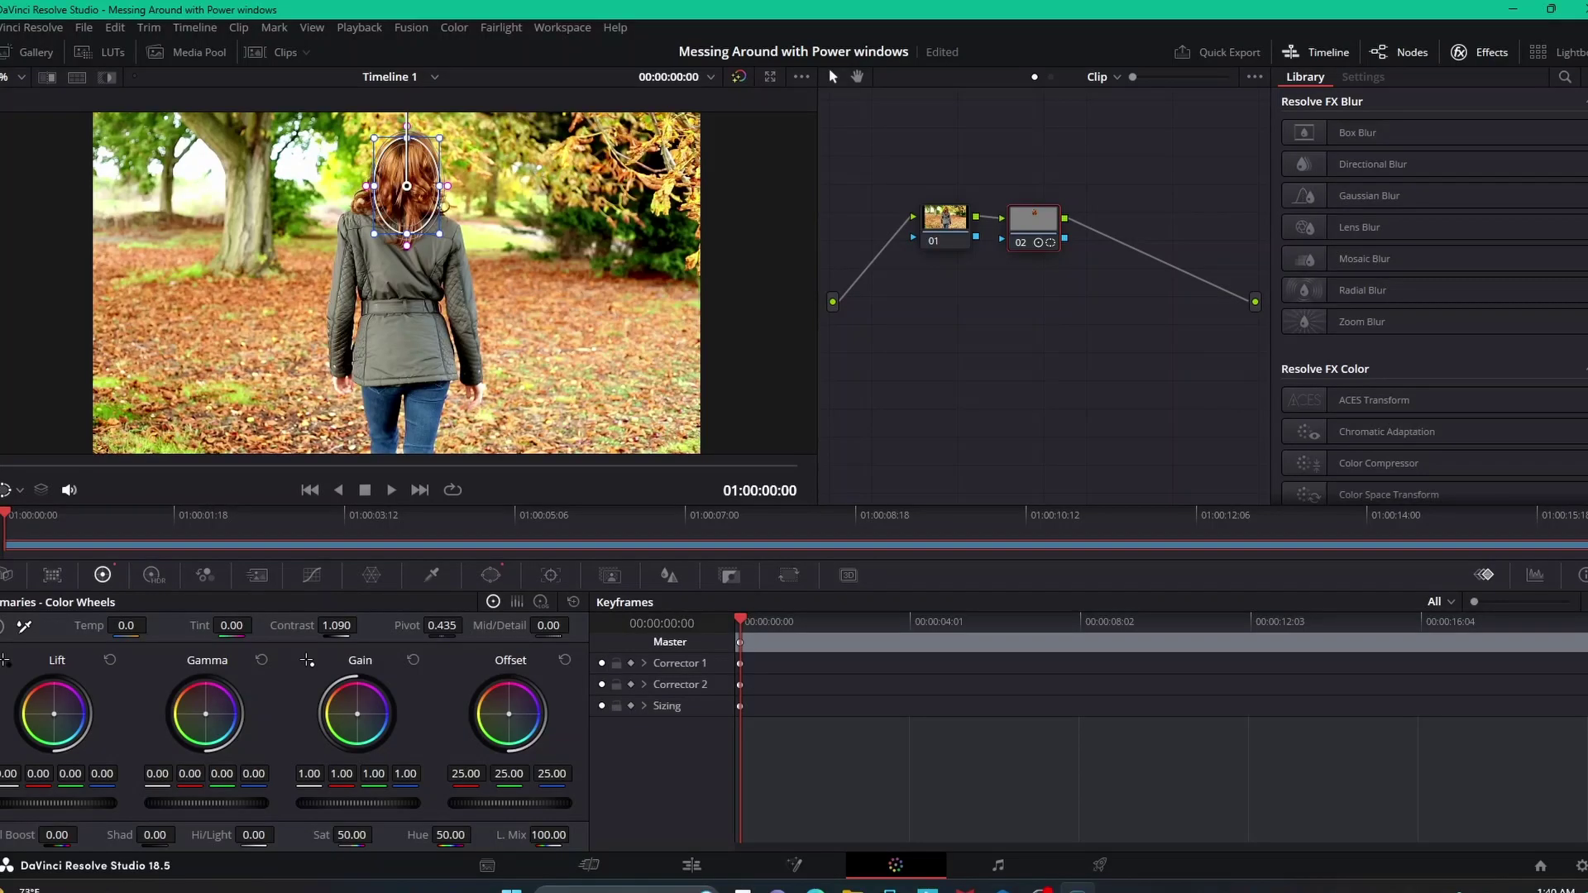
{"action": "left_click_drag", "start_coordinate": [351, 834], "coordinate": [386, 834]}
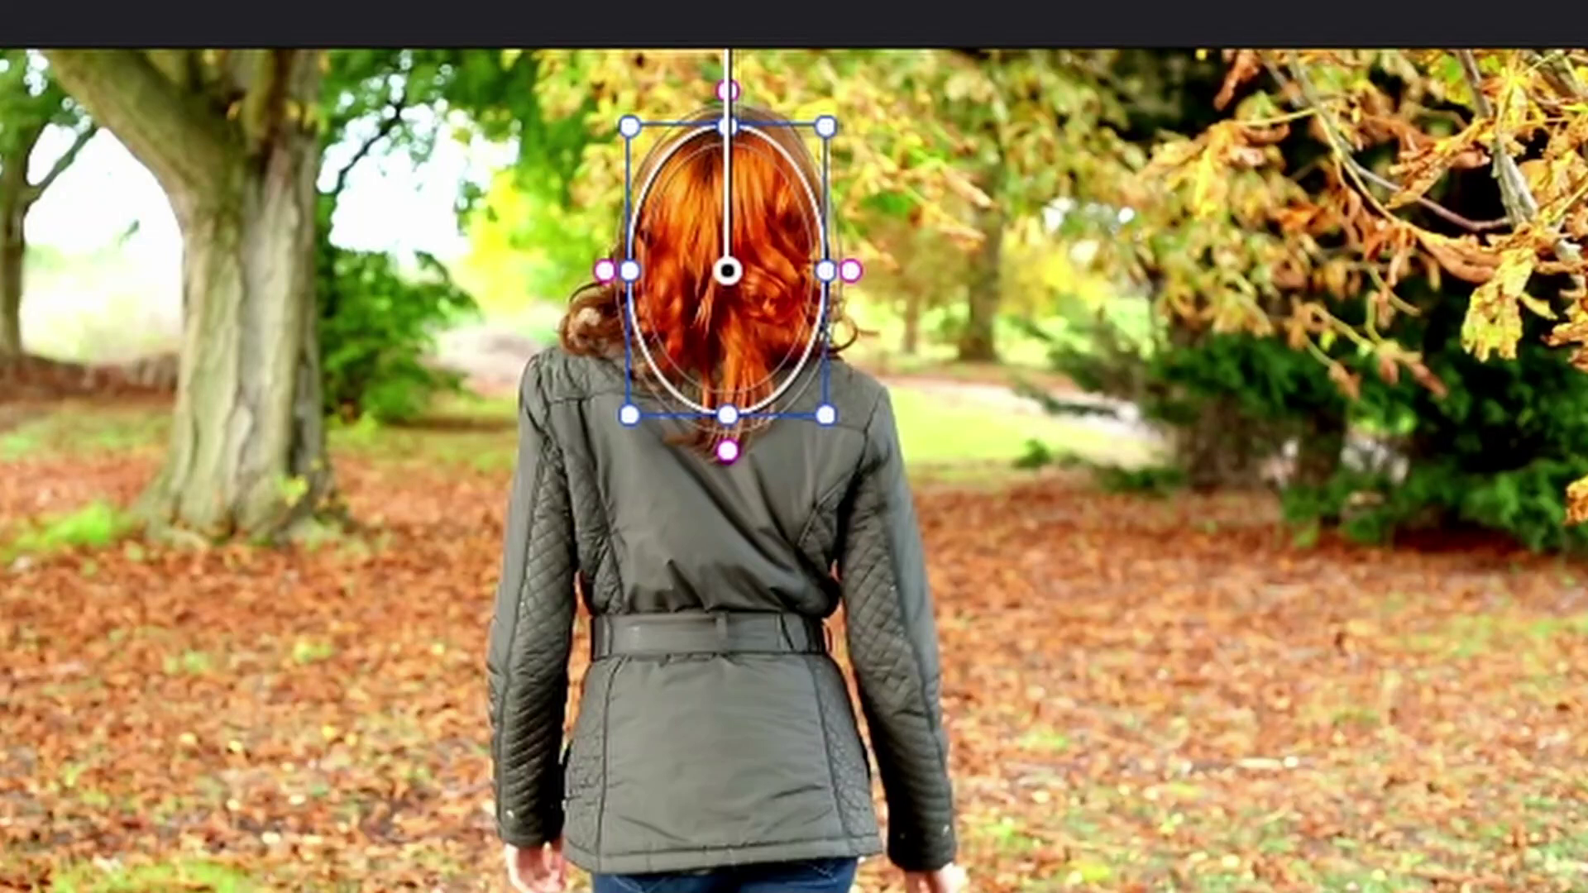
- Enlarge and feather the window around the hair to about Size 67, Aspect 33 and Soft 1 0.65, and return to the Edit page
{"action": "left_click_drag", "start_coordinate": [727, 415], "coordinate": [727, 467]}
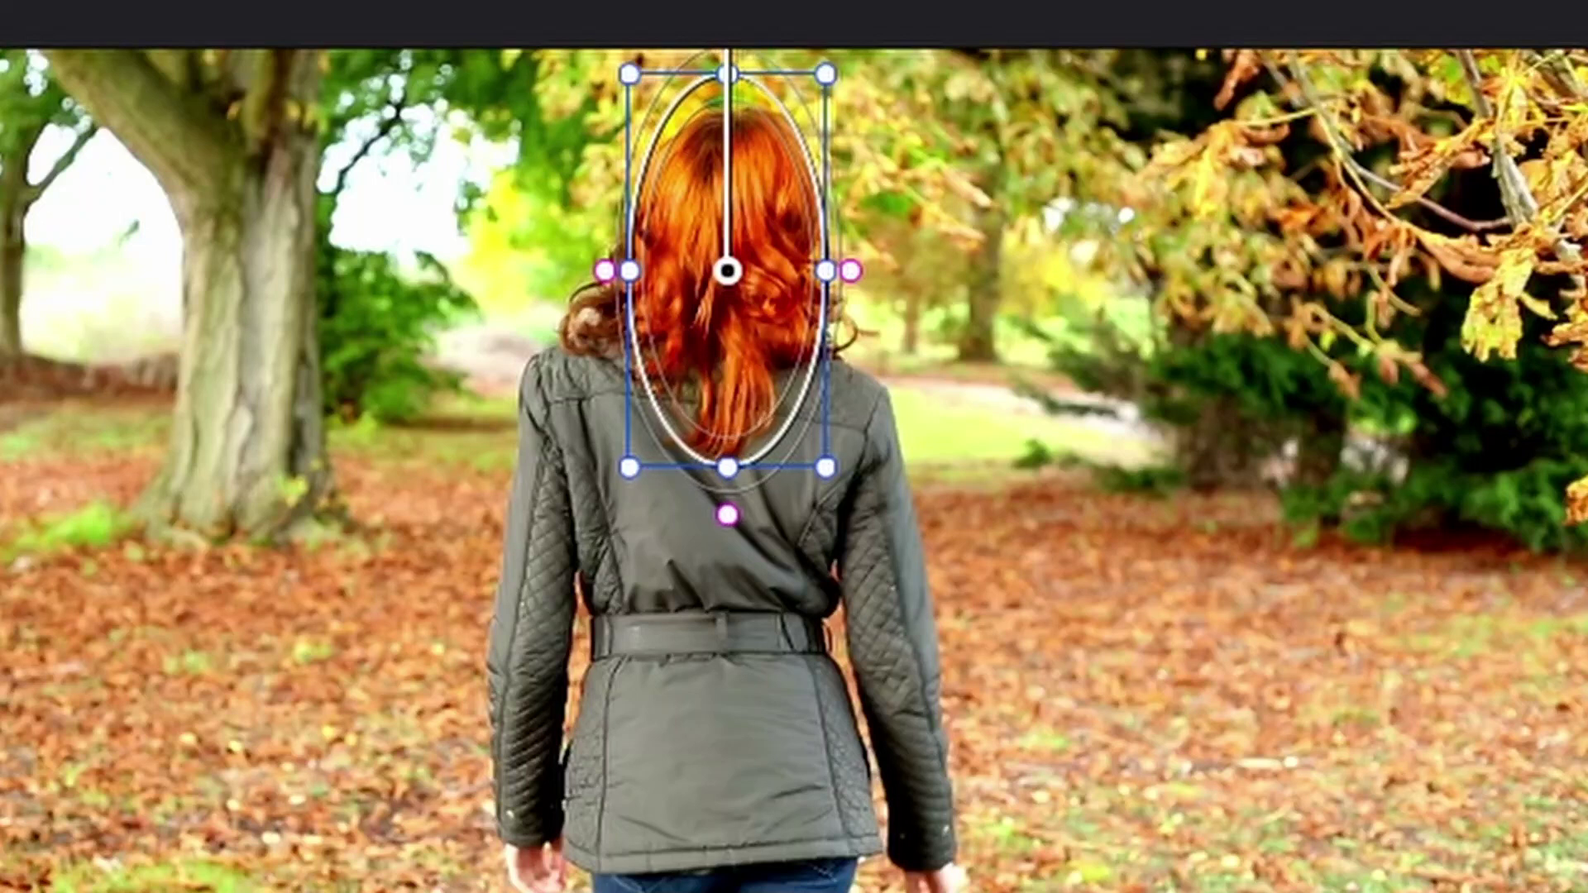
{"action": "left_click_drag", "start_coordinate": [825, 271], "coordinate": [856, 270]}
{"action": "left_click_drag", "start_coordinate": [727, 515], "coordinate": [727, 533]}
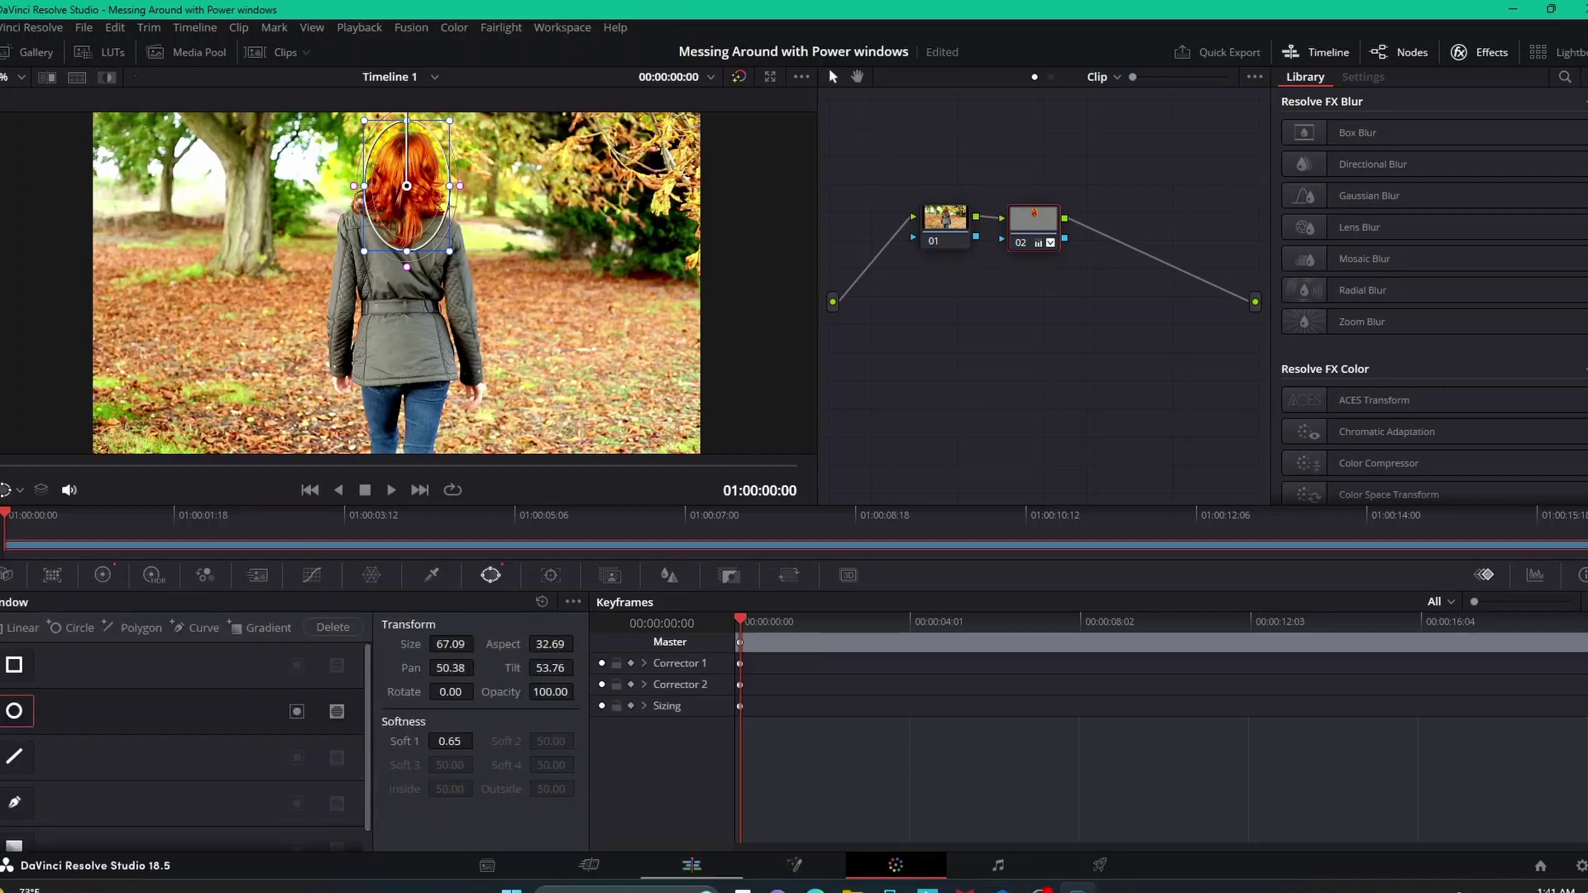
{"action": "left_click", "coordinate": [691, 865]}
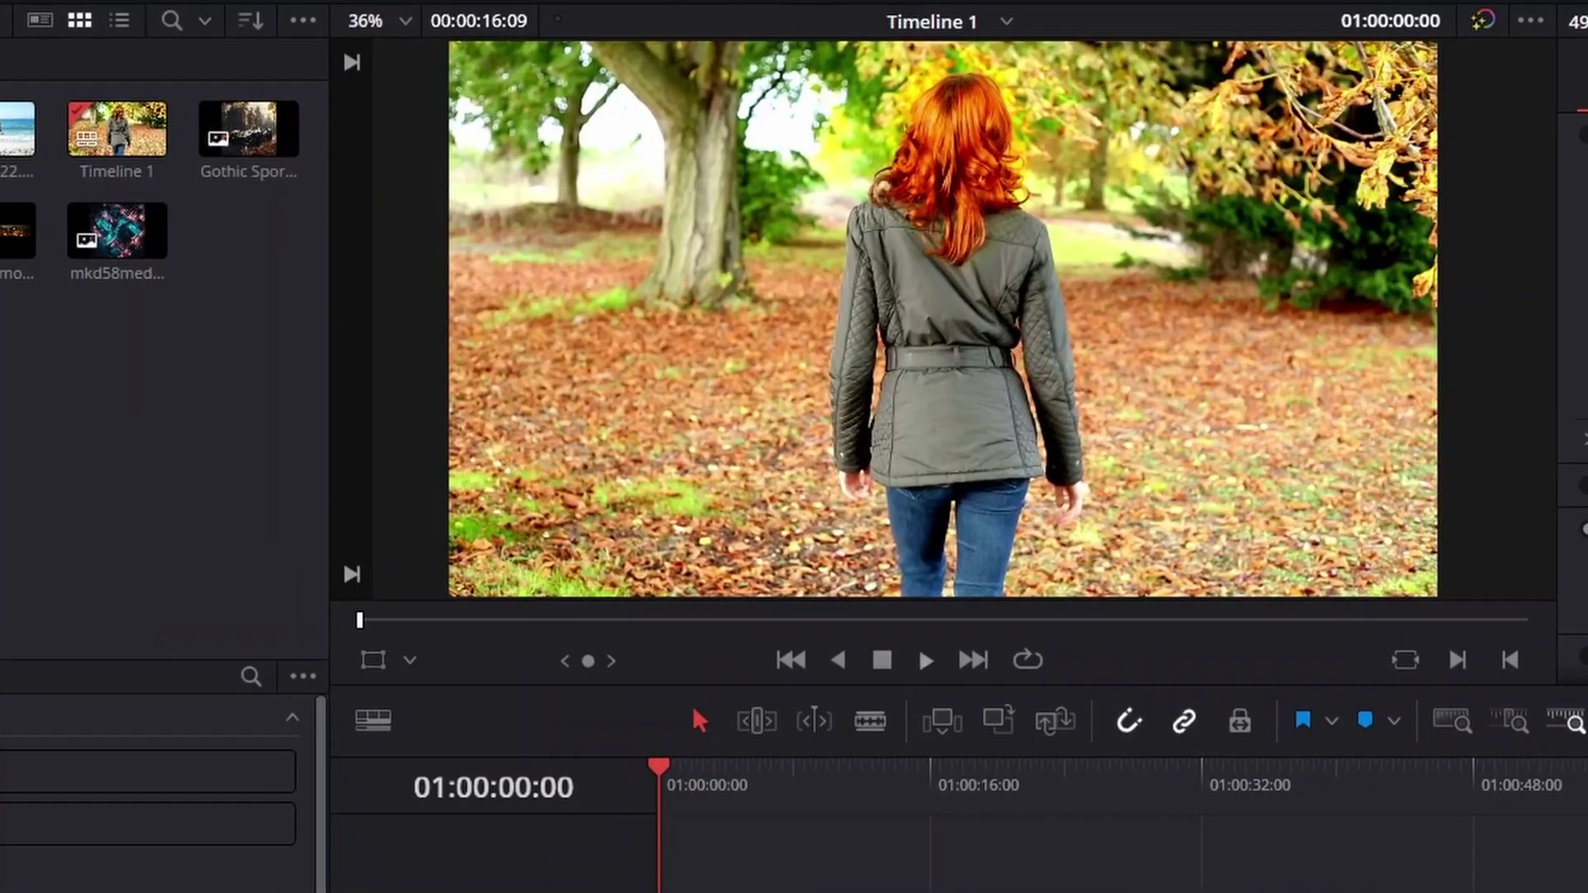
- Play back the opening seconds to check whether the hair colour follows the moving woman, and return to the timeline start
{"action": "key", "text": "space"}
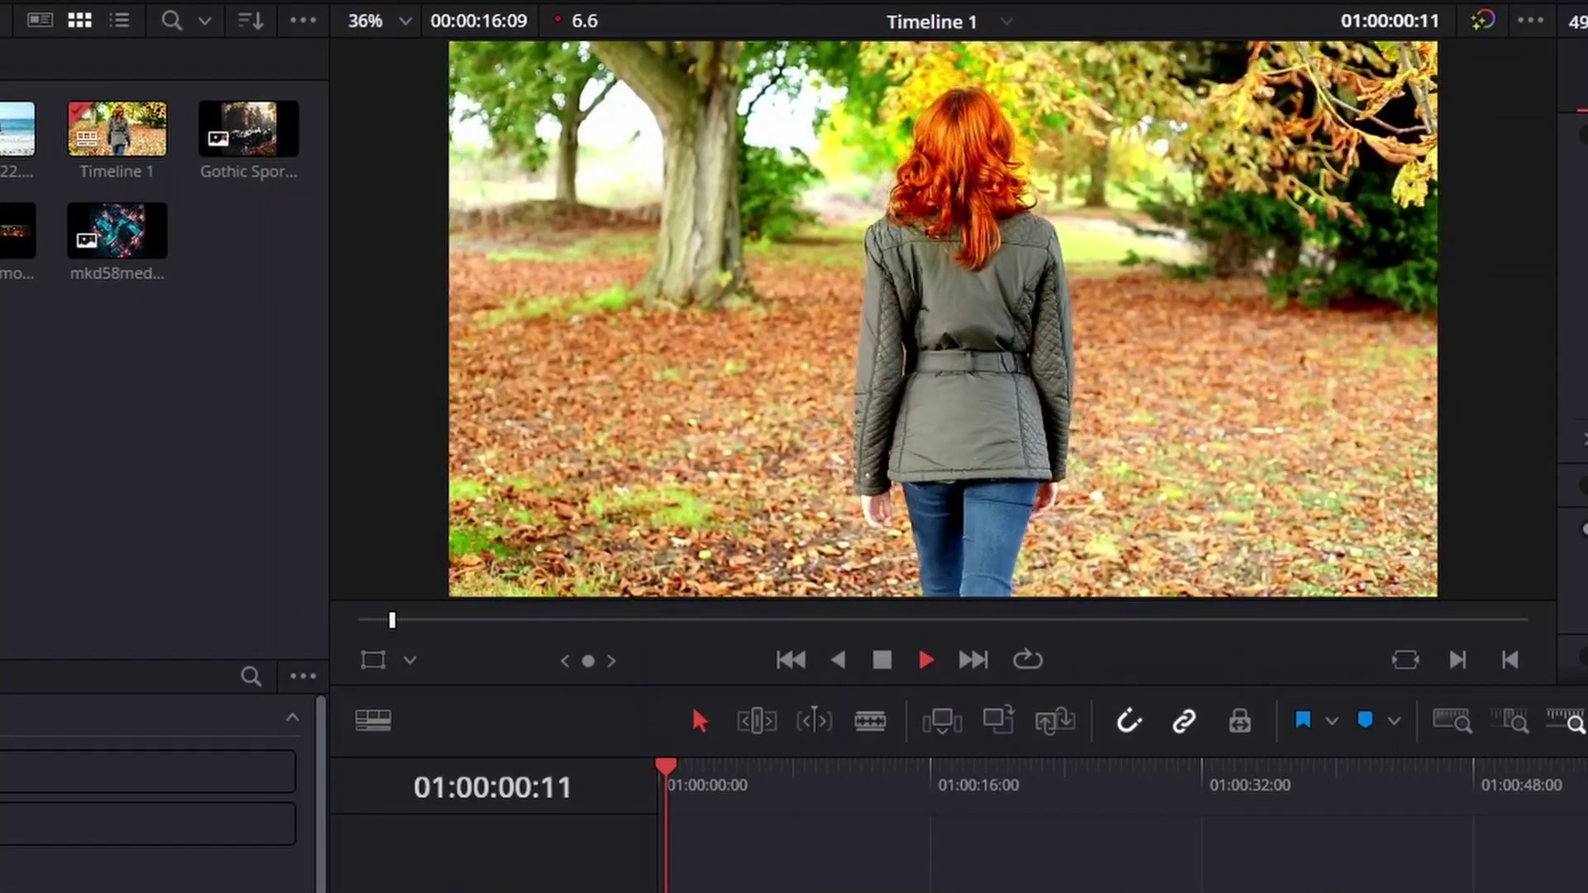
{"action": "key", "text": "space"}
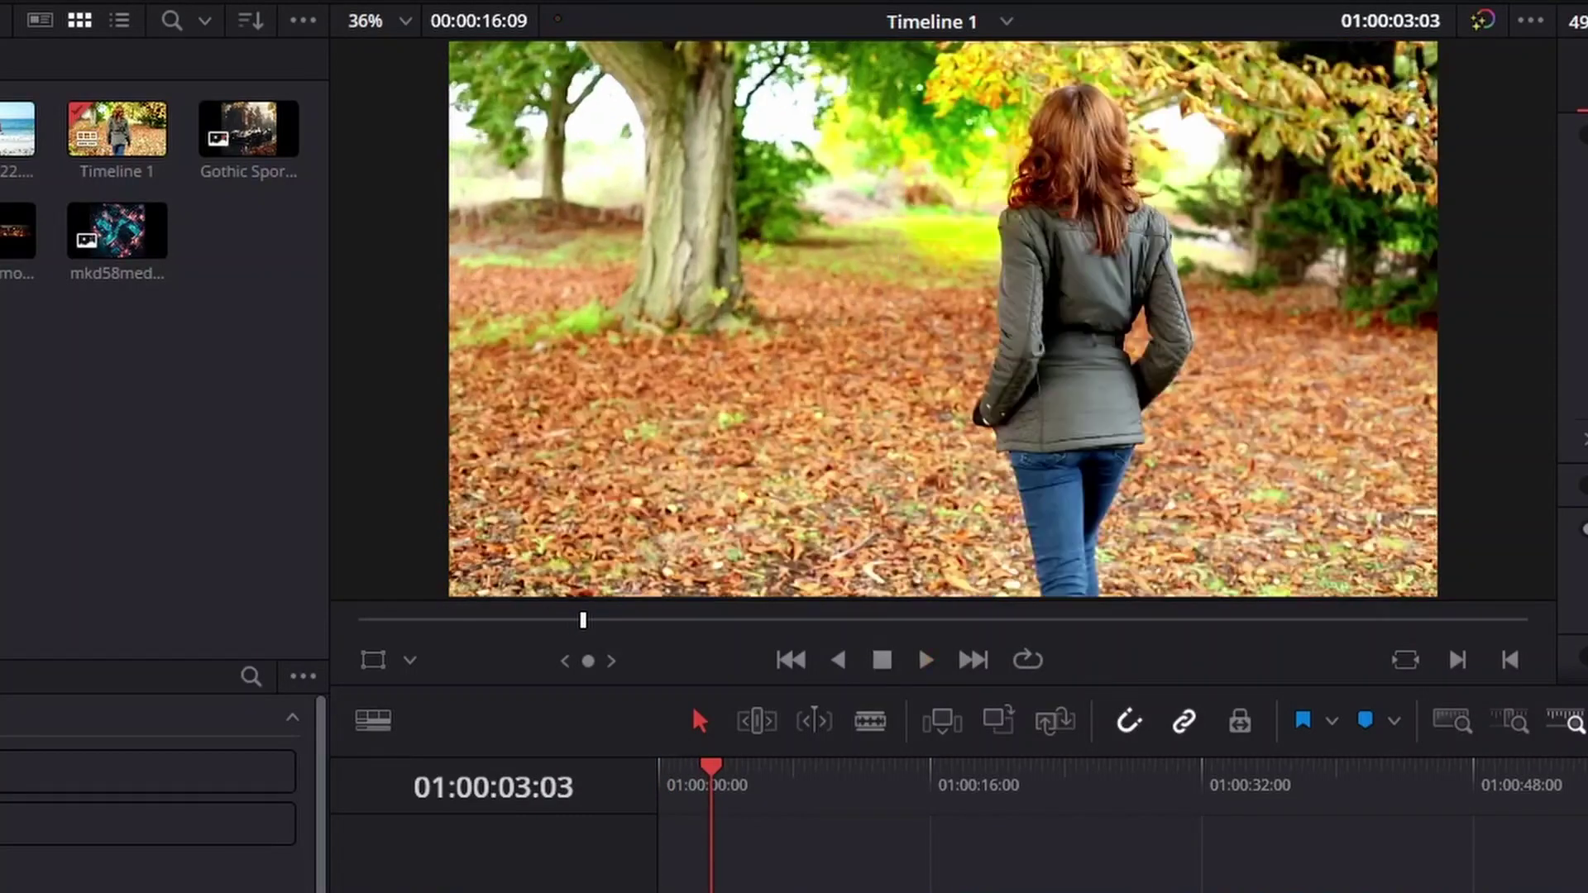
{"action": "left_click_drag", "start_coordinate": [711, 768], "coordinate": [658, 768]}
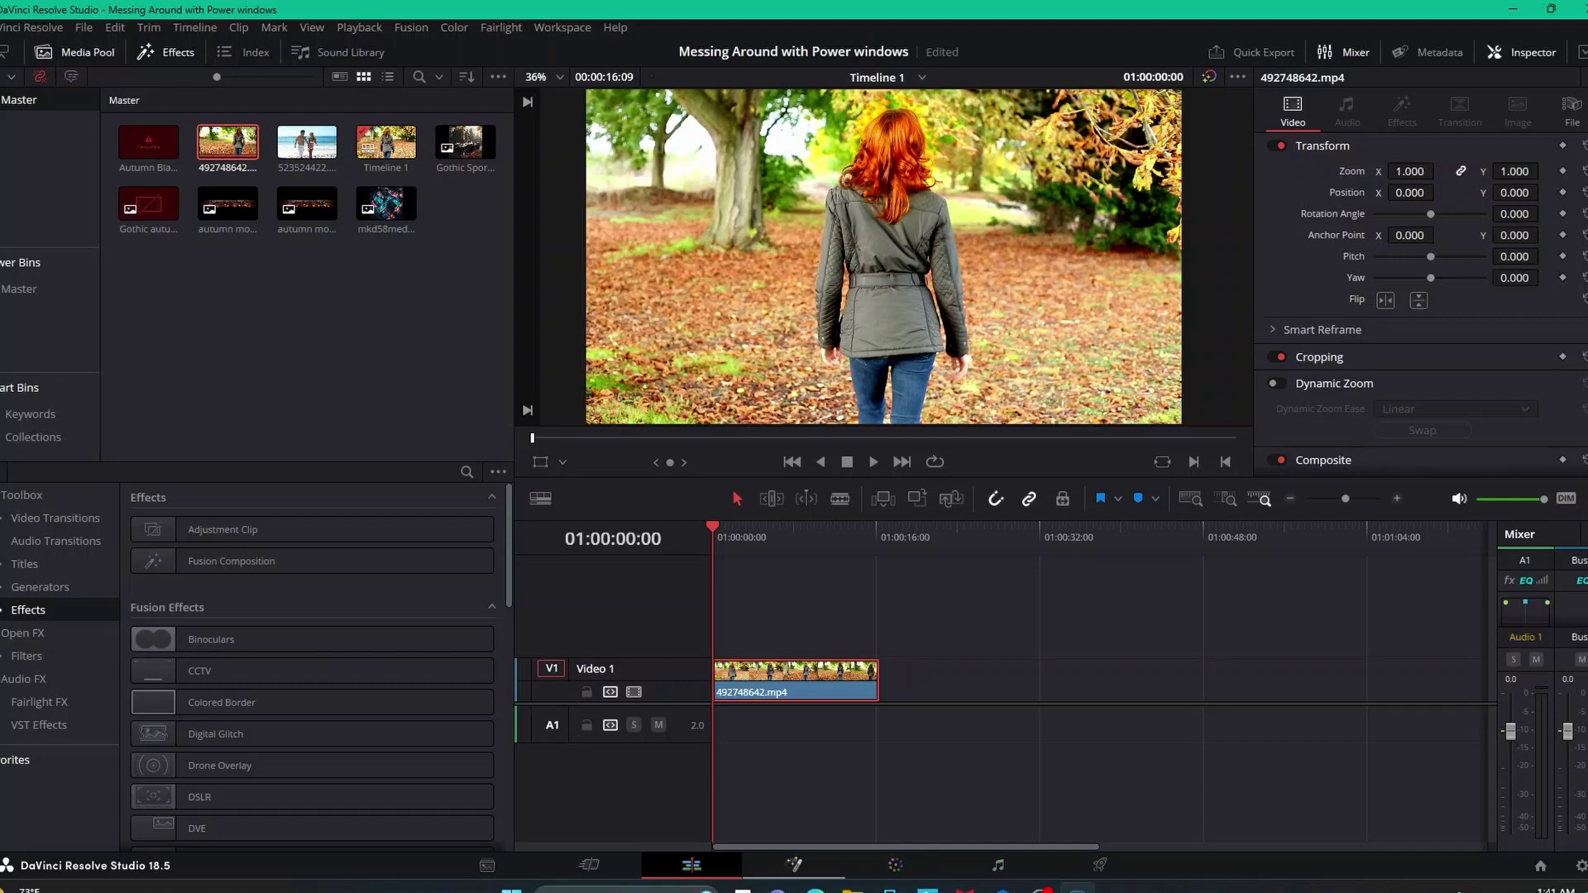
- Track the circular hair window through the clip with the Color page's tracker and return to the Edit page
{"action": "left_click", "coordinate": [894, 865]}
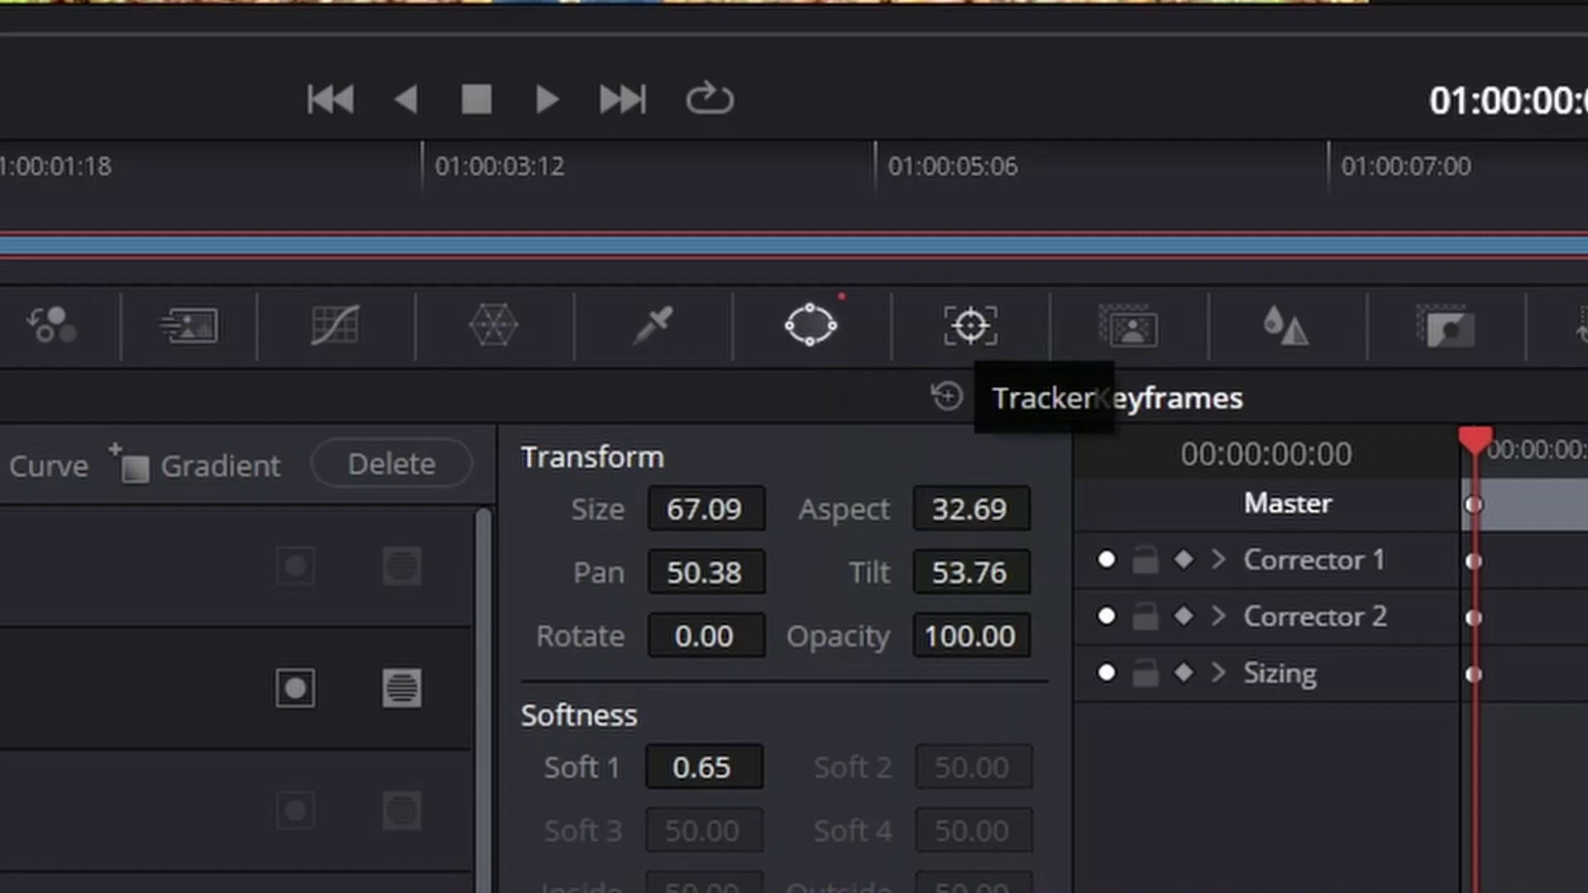
{"action": "left_click", "coordinate": [970, 327]}
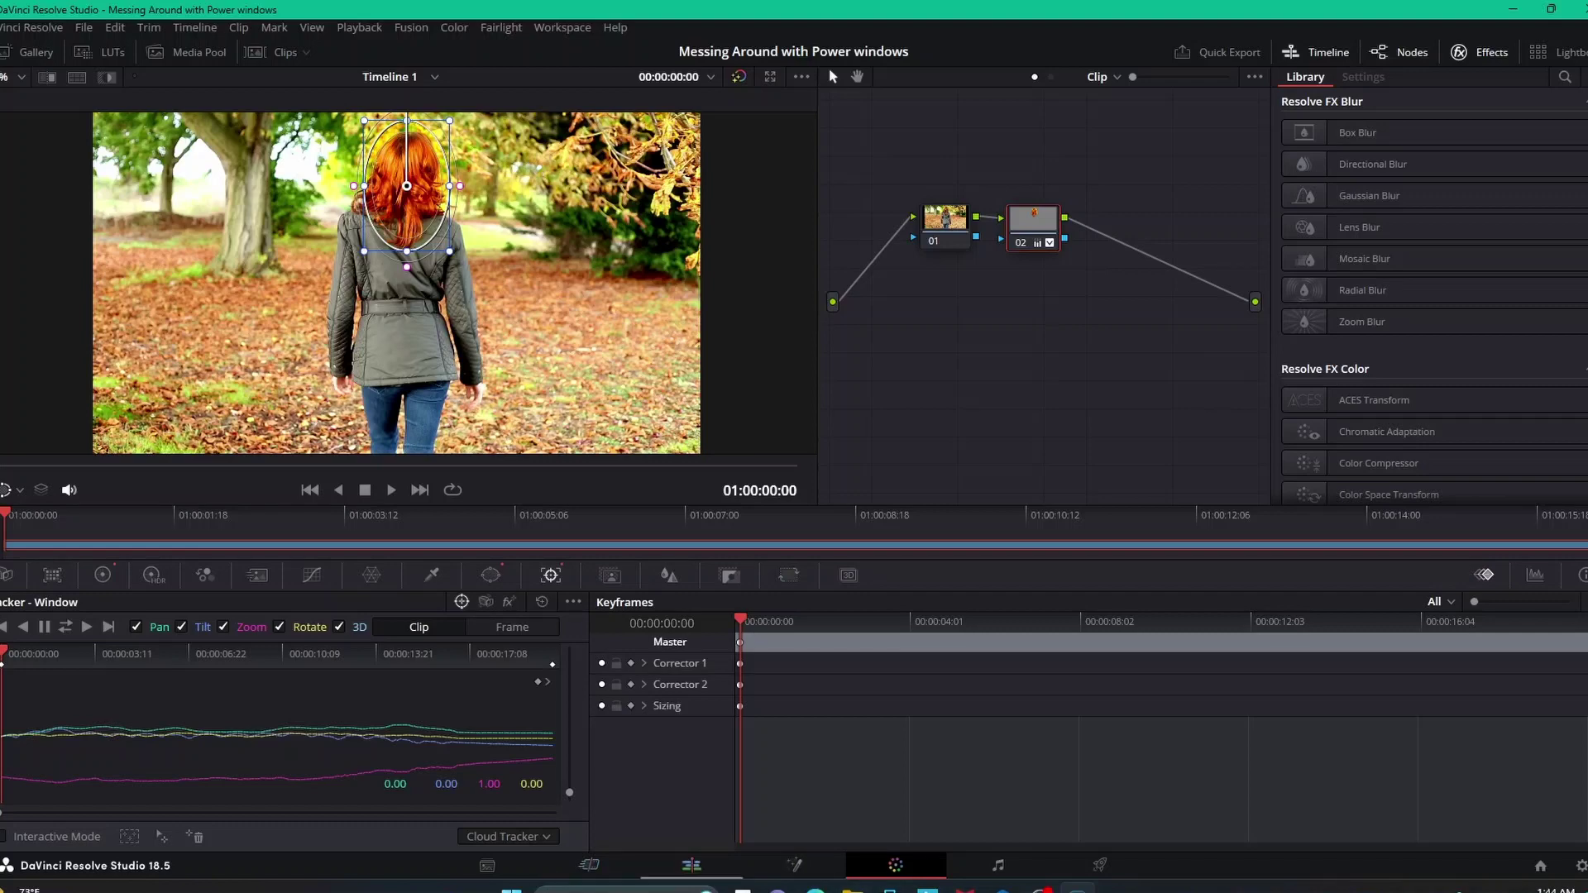
{"action": "left_click", "coordinate": [691, 865]}
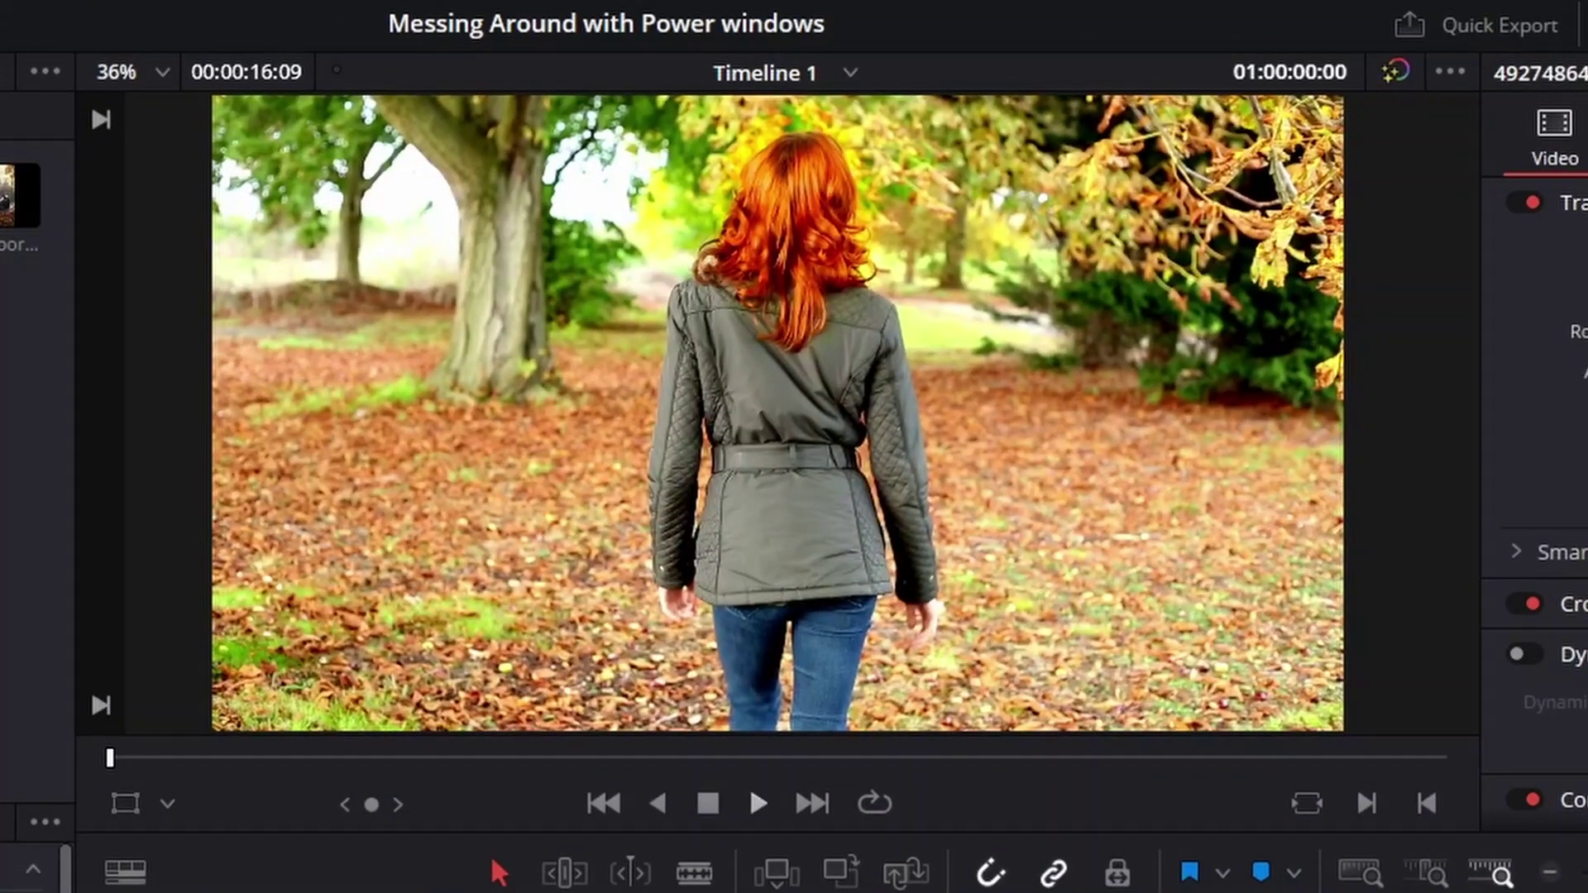
- Play the tracked clip forward and in reverse, then replay it from the start to 01:00:14:05 to examine how the colour follows the hair
{"action": "key", "text": "space"}
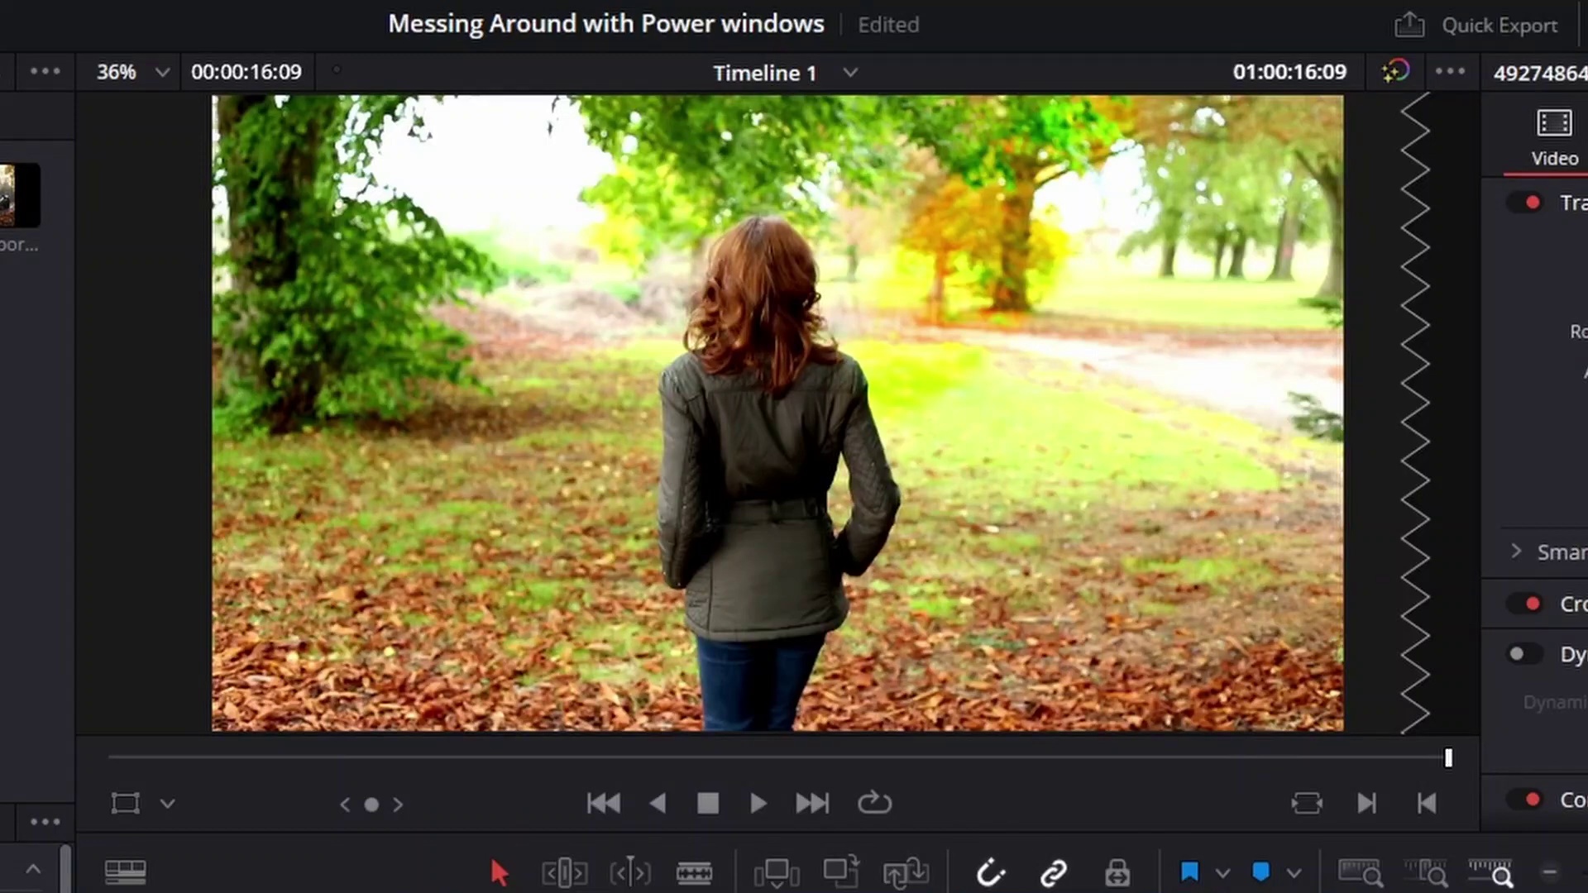
{"action": "key", "text": "j"}
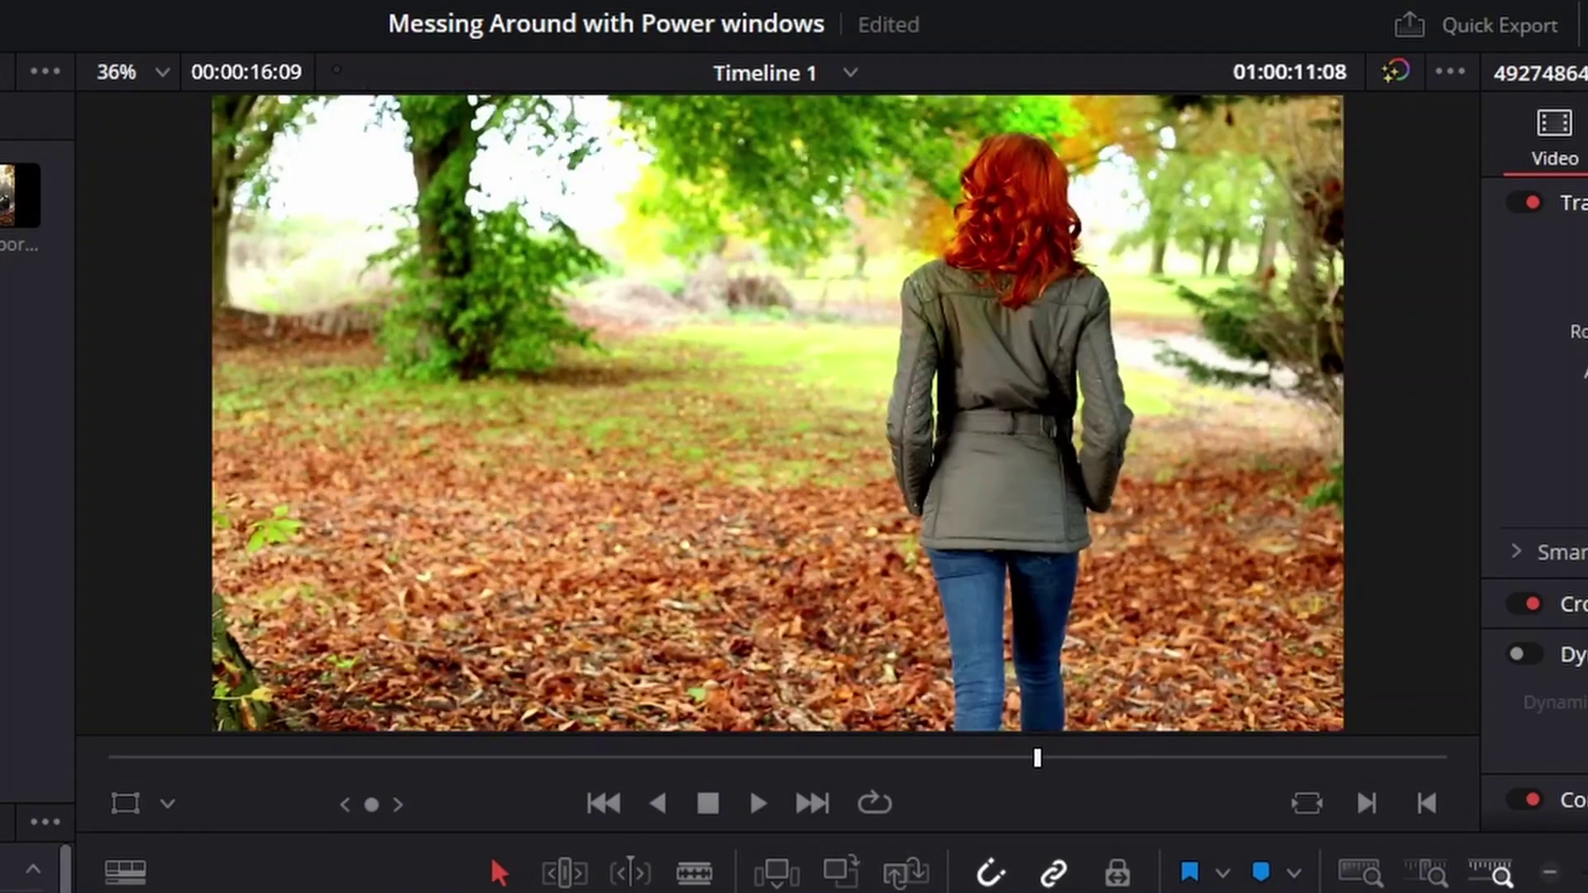
{"action": "key", "text": "l"}
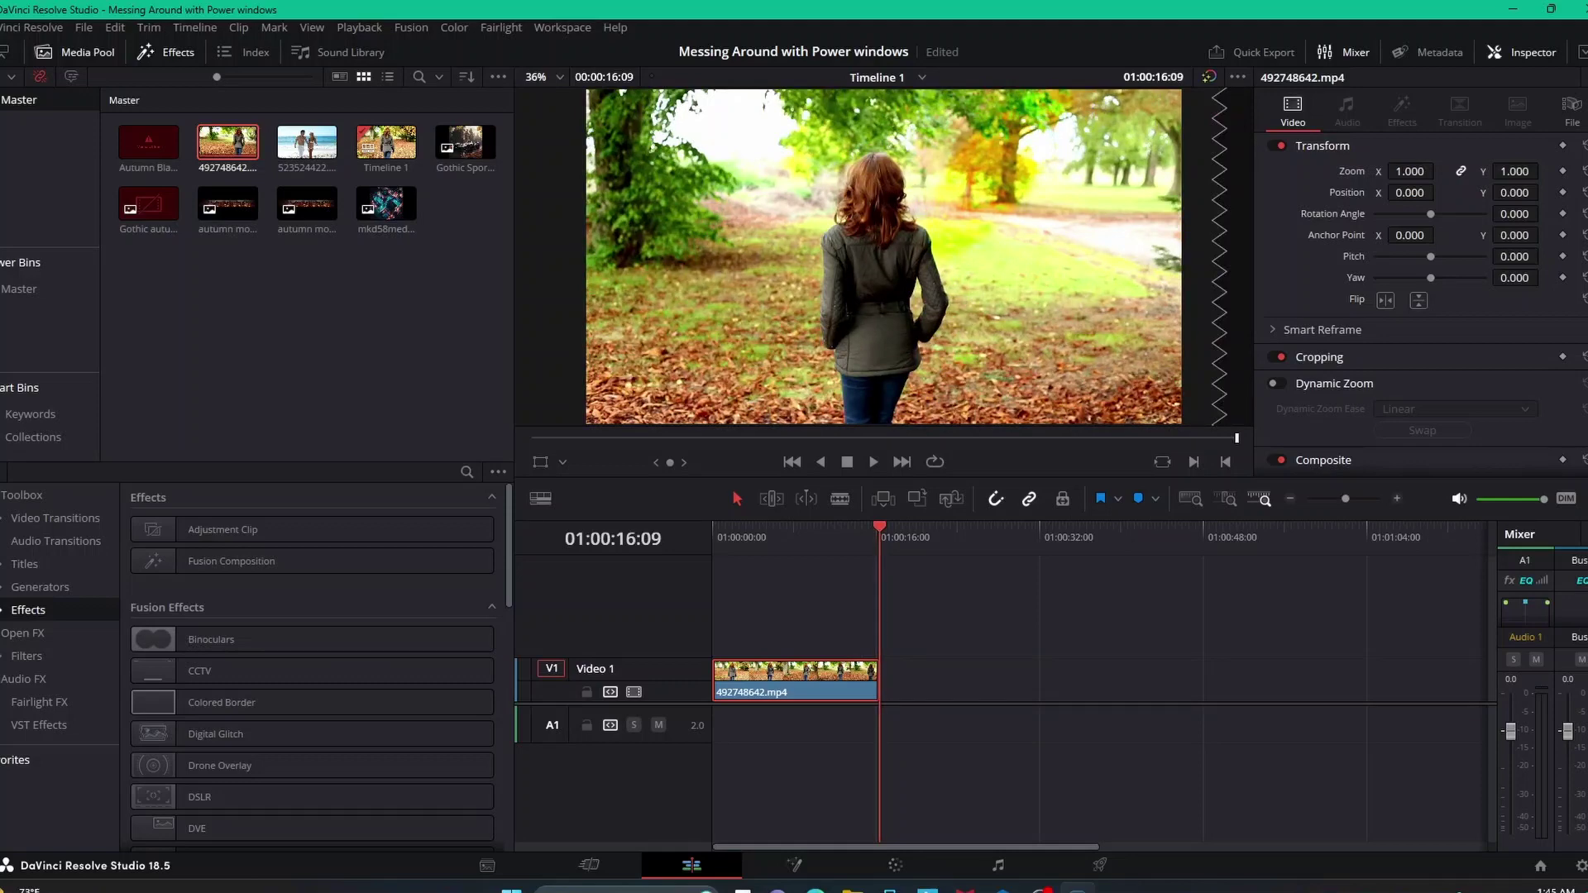
{"action": "left_click_drag", "start_coordinate": [879, 527], "coordinate": [712, 527]}
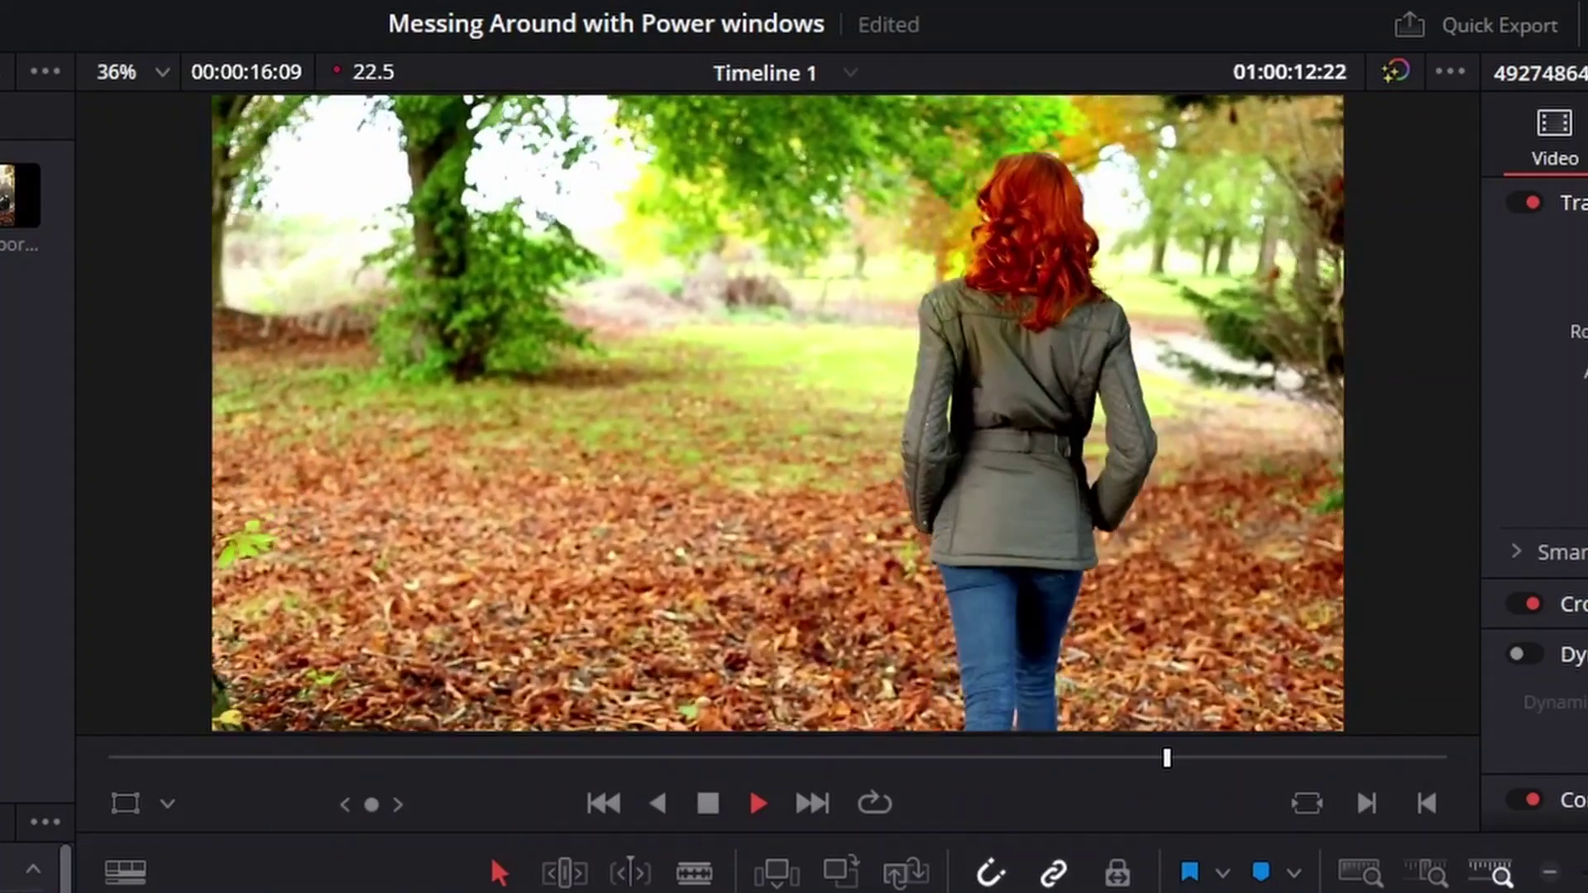
{"action": "key", "text": "space"}
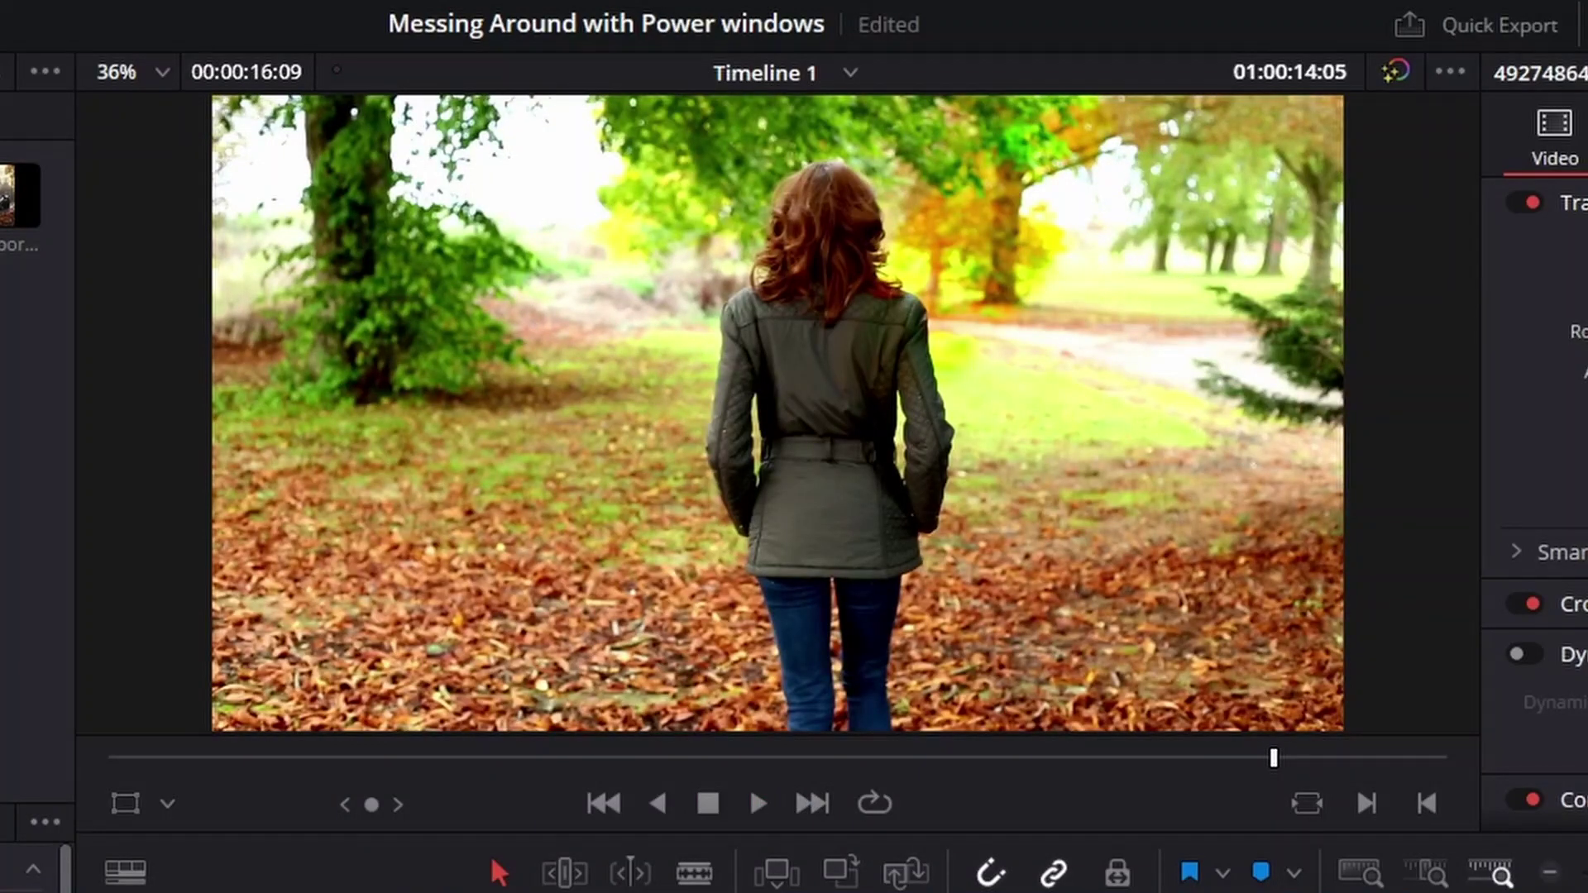
- Return to the Color page, save the project and delete node 02 that holds the hair window
{"action": "key", "text": "shift+6"}
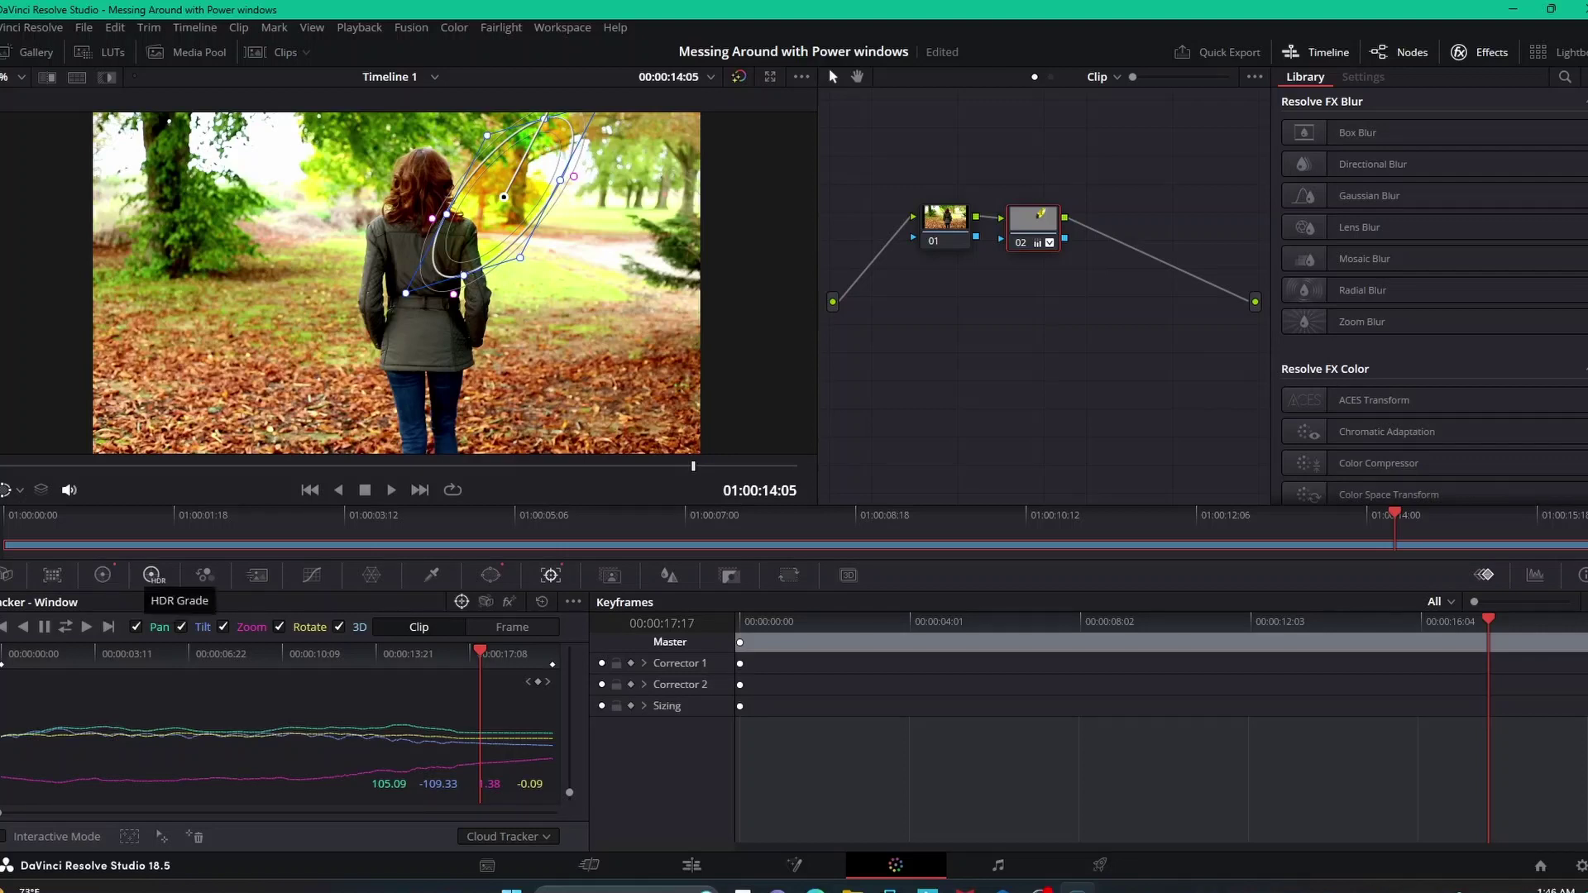
{"action": "key", "text": "ctrl+s"}
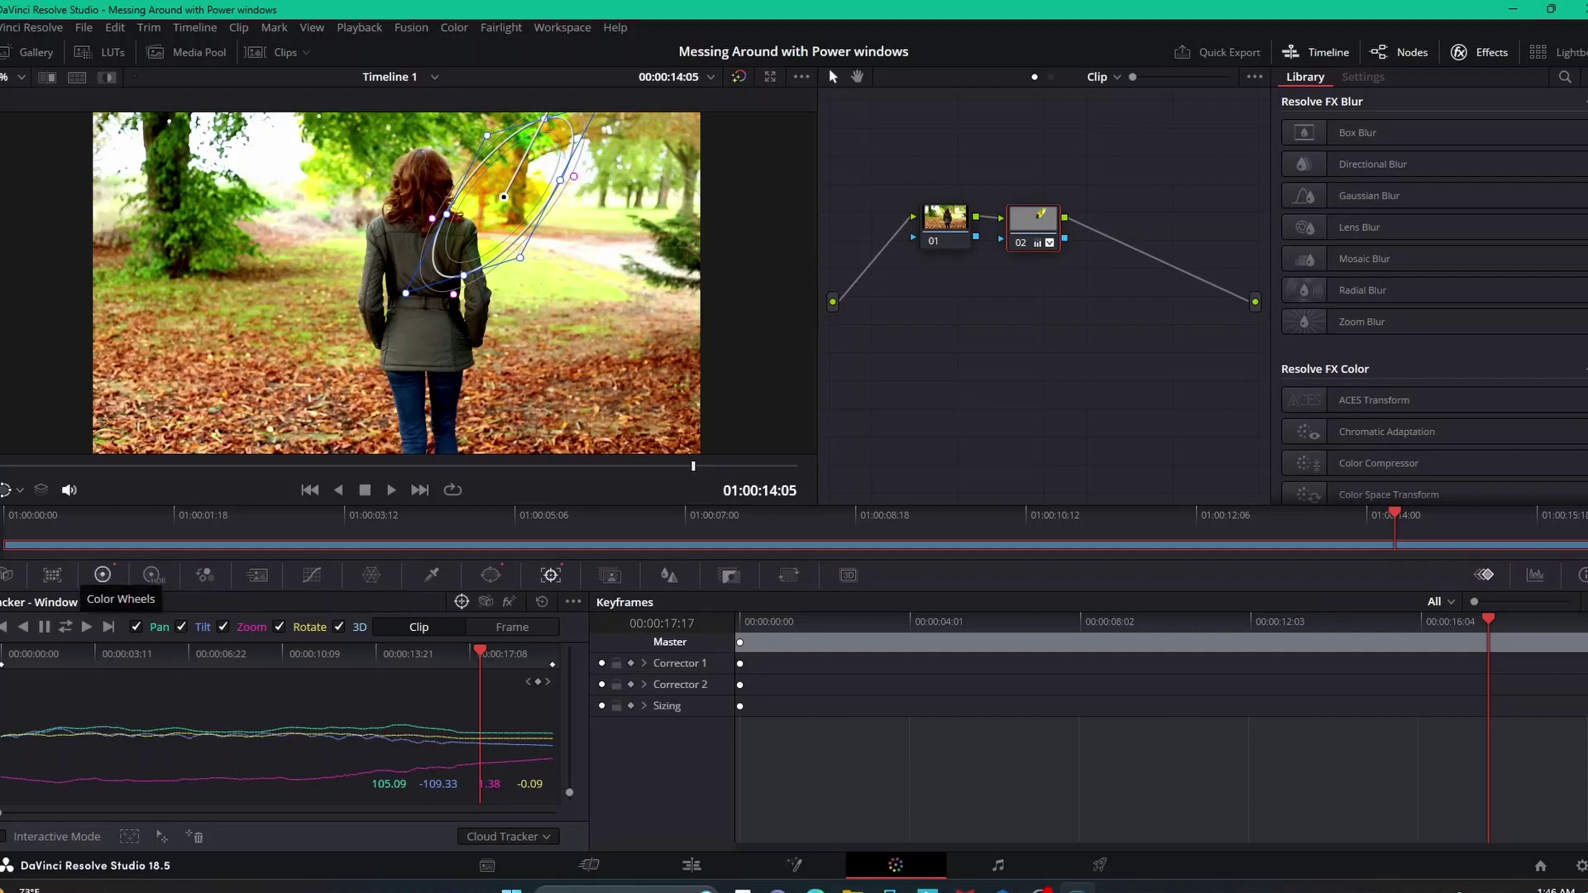
{"action": "left_click", "coordinate": [103, 575]}
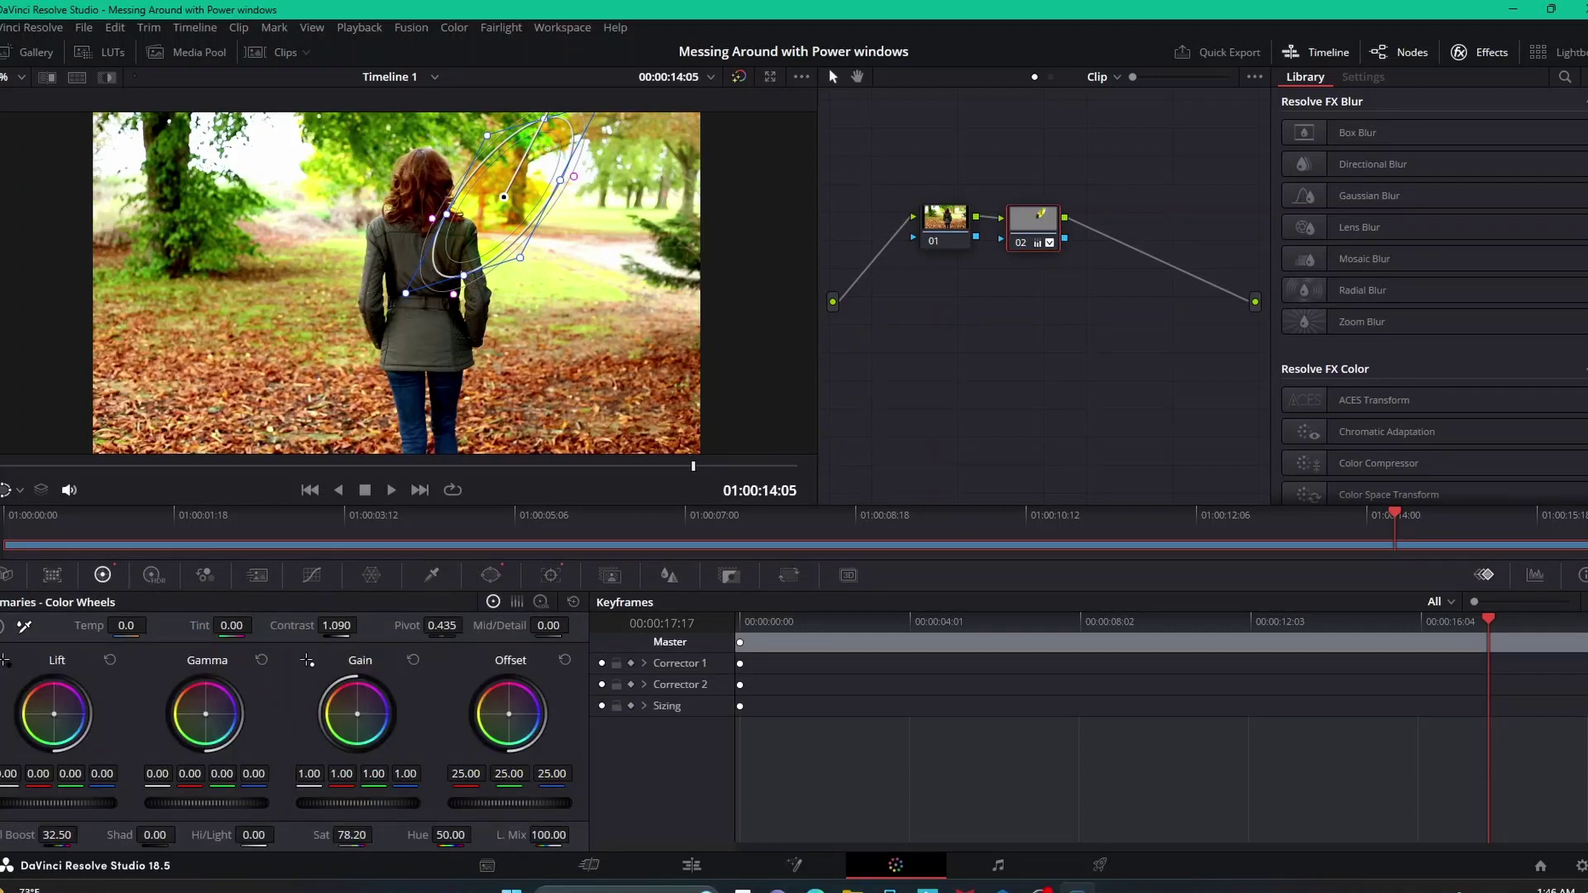
{"action": "left_click", "coordinate": [491, 575]}
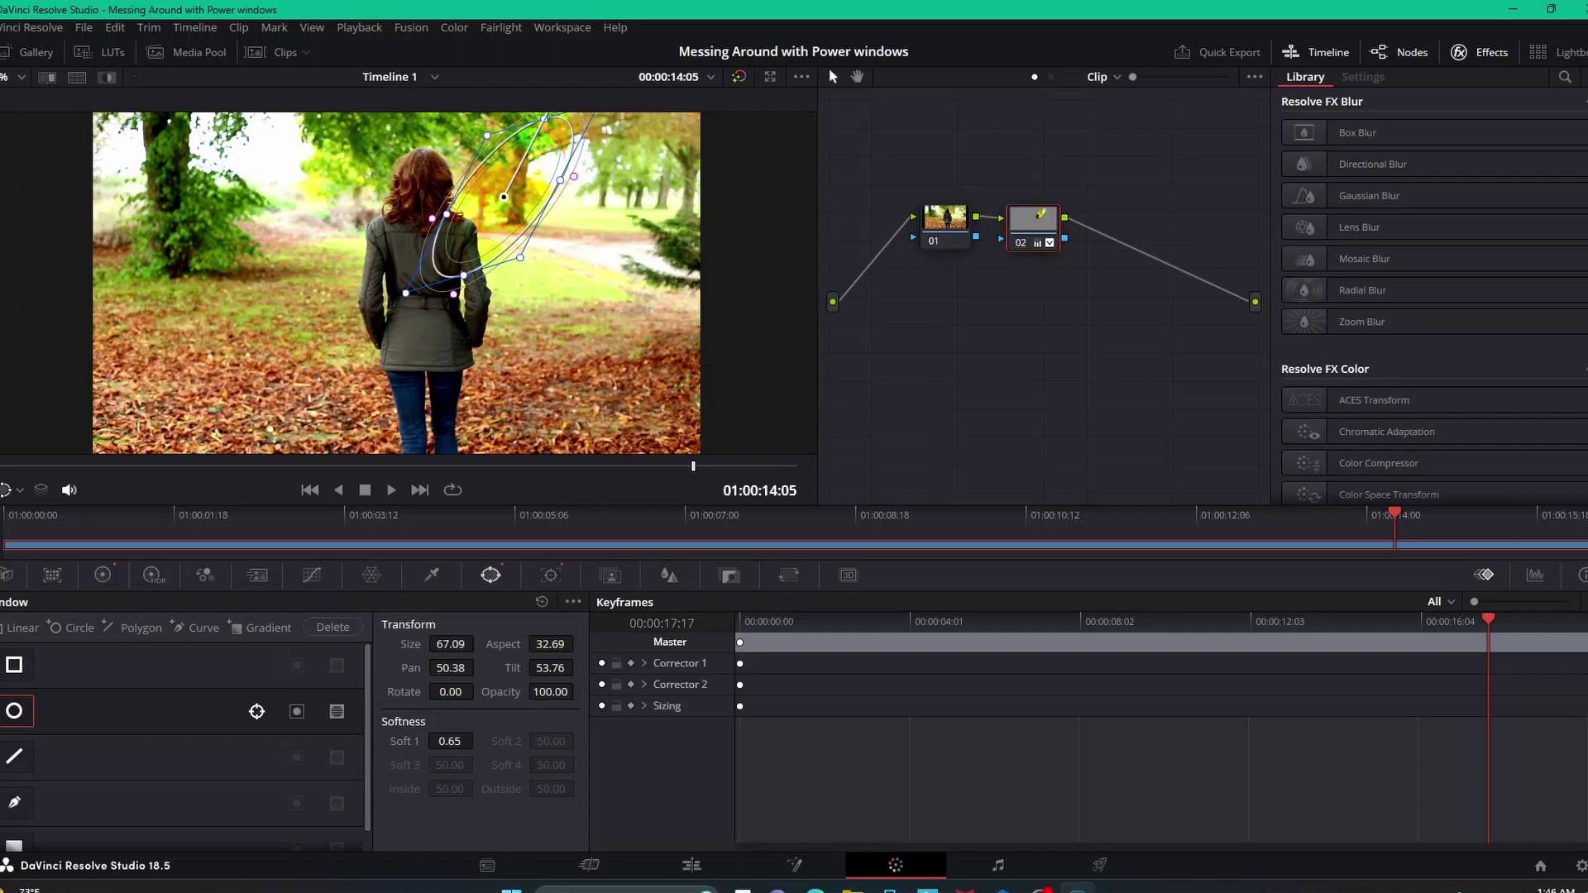
{"action": "key", "text": "Delete"}
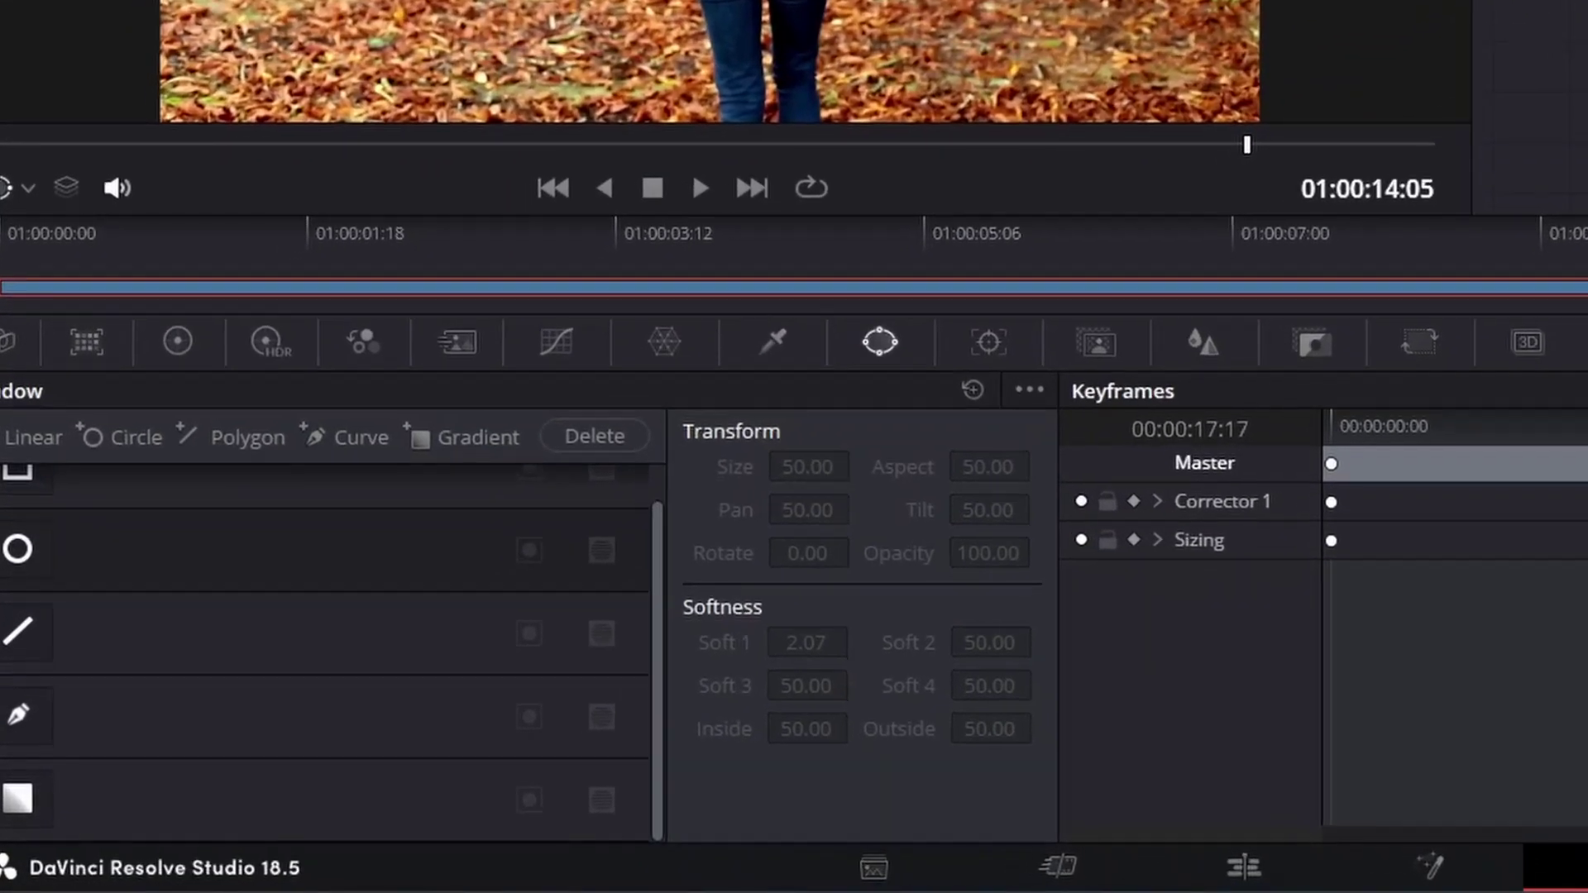
- Add a linear window to node 01, narrow it from one side and centre it over the woman's jacket
{"action": "left_click", "coordinate": [17, 473]}
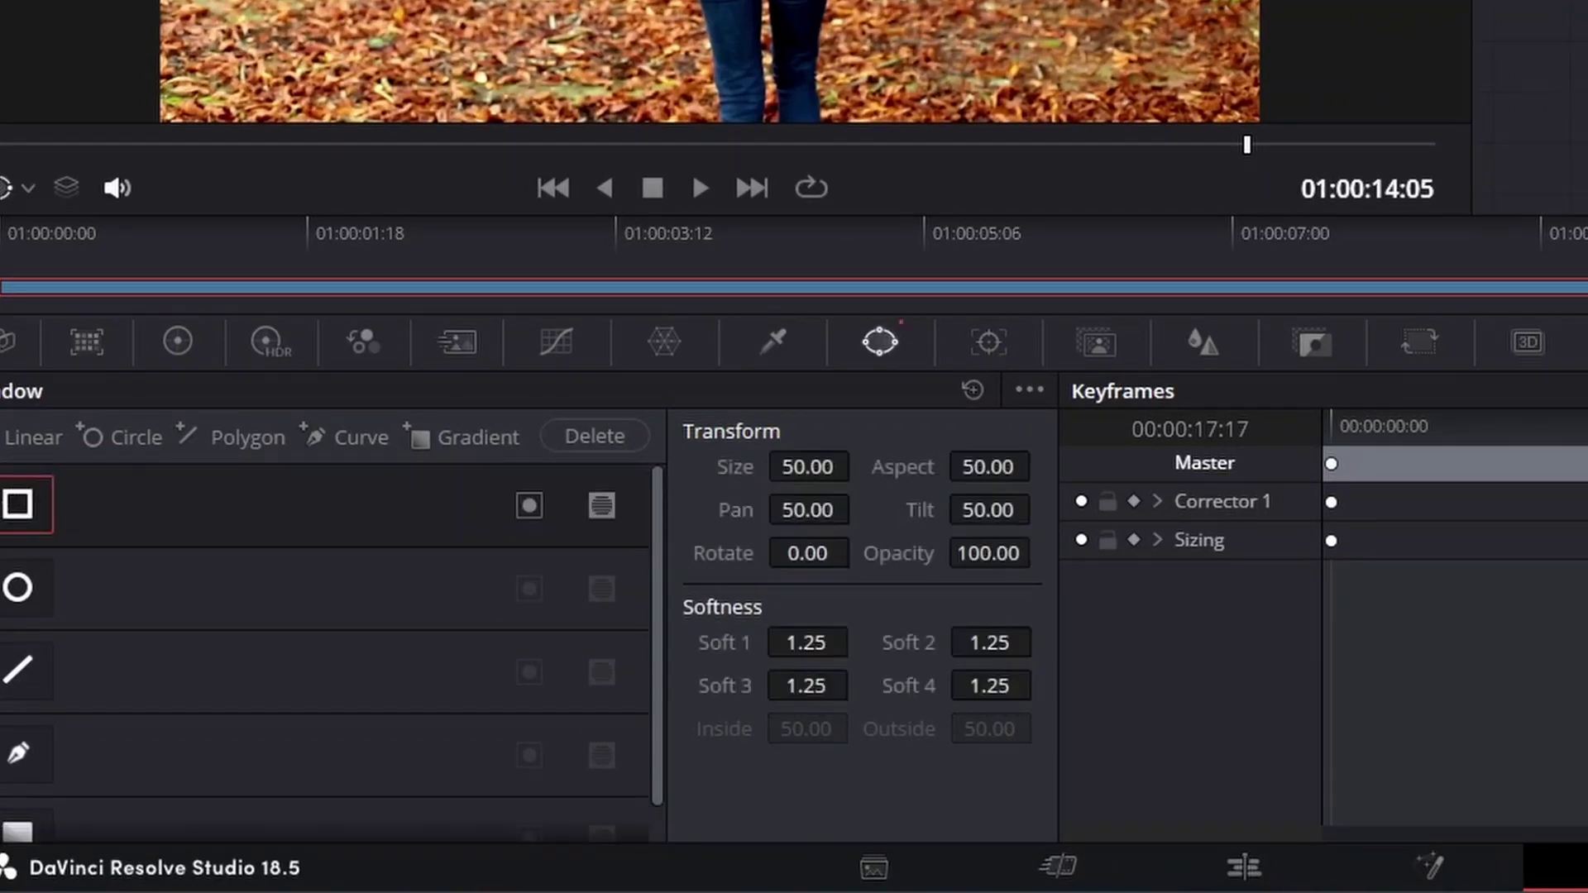
{"action": "left_click_drag", "start_coordinate": [616, 331], "coordinate": [650, 242]}
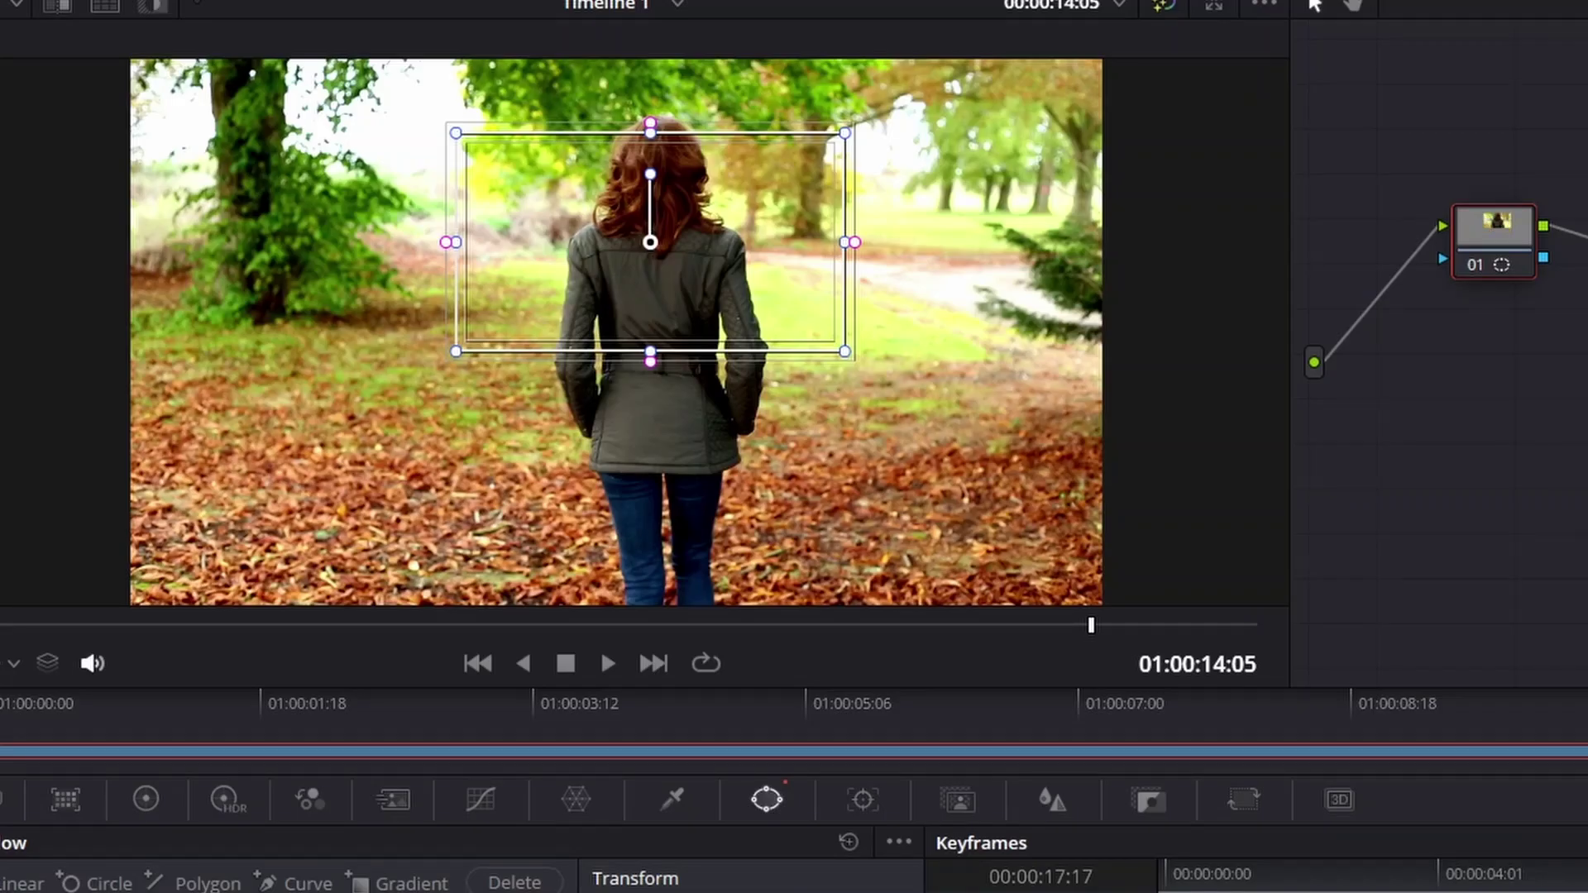
{"action": "left_click_drag", "start_coordinate": [845, 242], "coordinate": [698, 225]}
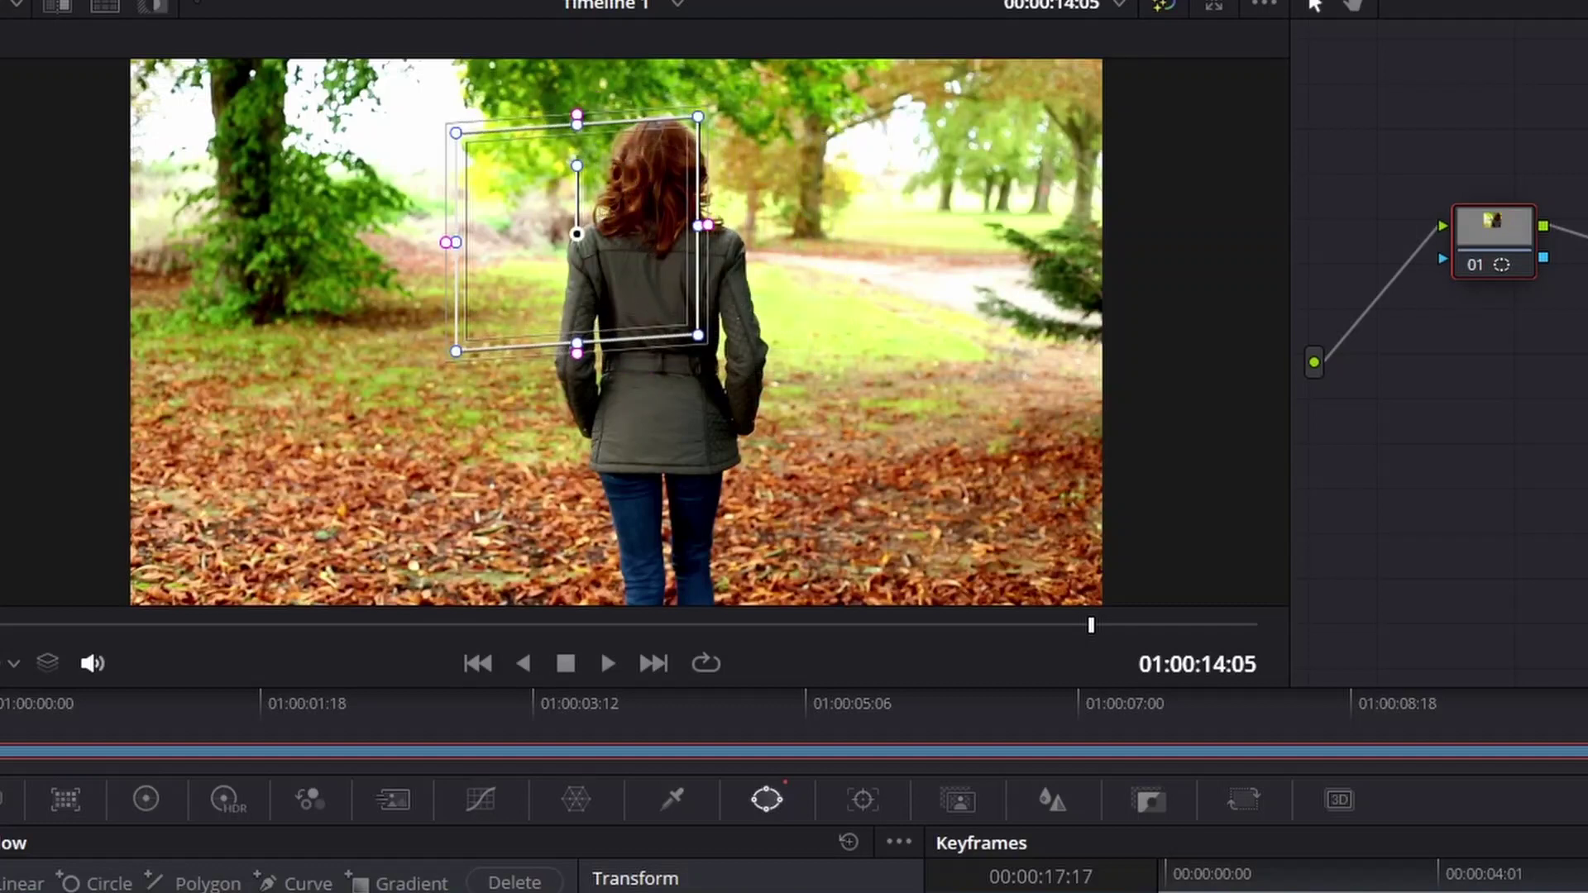
{"action": "left_click_drag", "start_coordinate": [576, 234], "coordinate": [652, 314]}
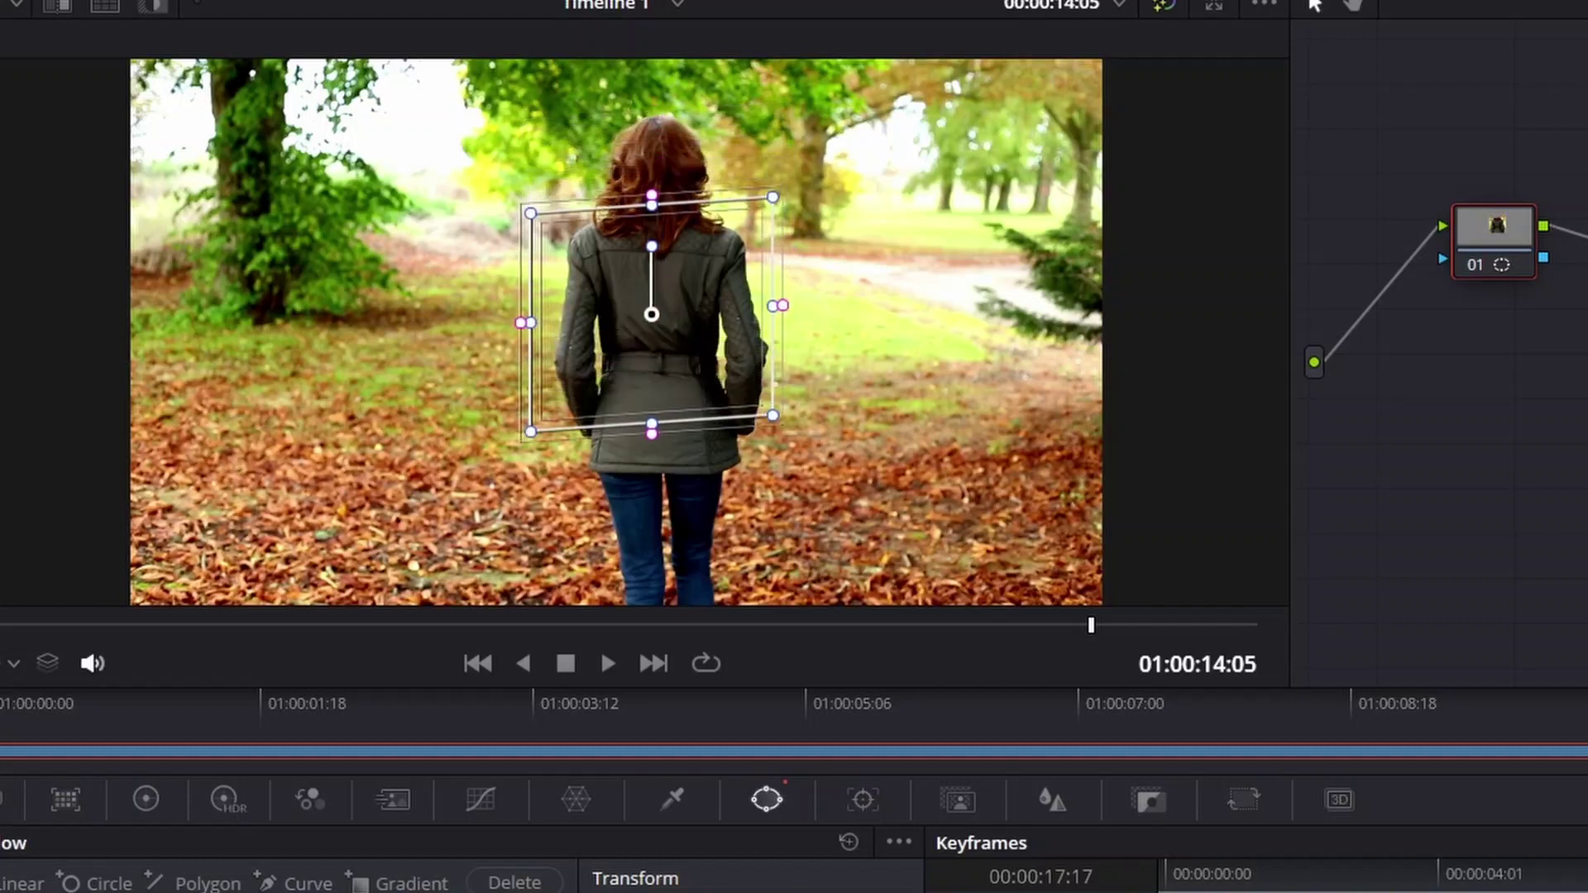
- Extend the linear window's upper edge and its softness toward the woman's head, and rotate the window slightly to about 2.04
{"action": "left_click_drag", "start_coordinate": [651, 195], "coordinate": [652, 148]}
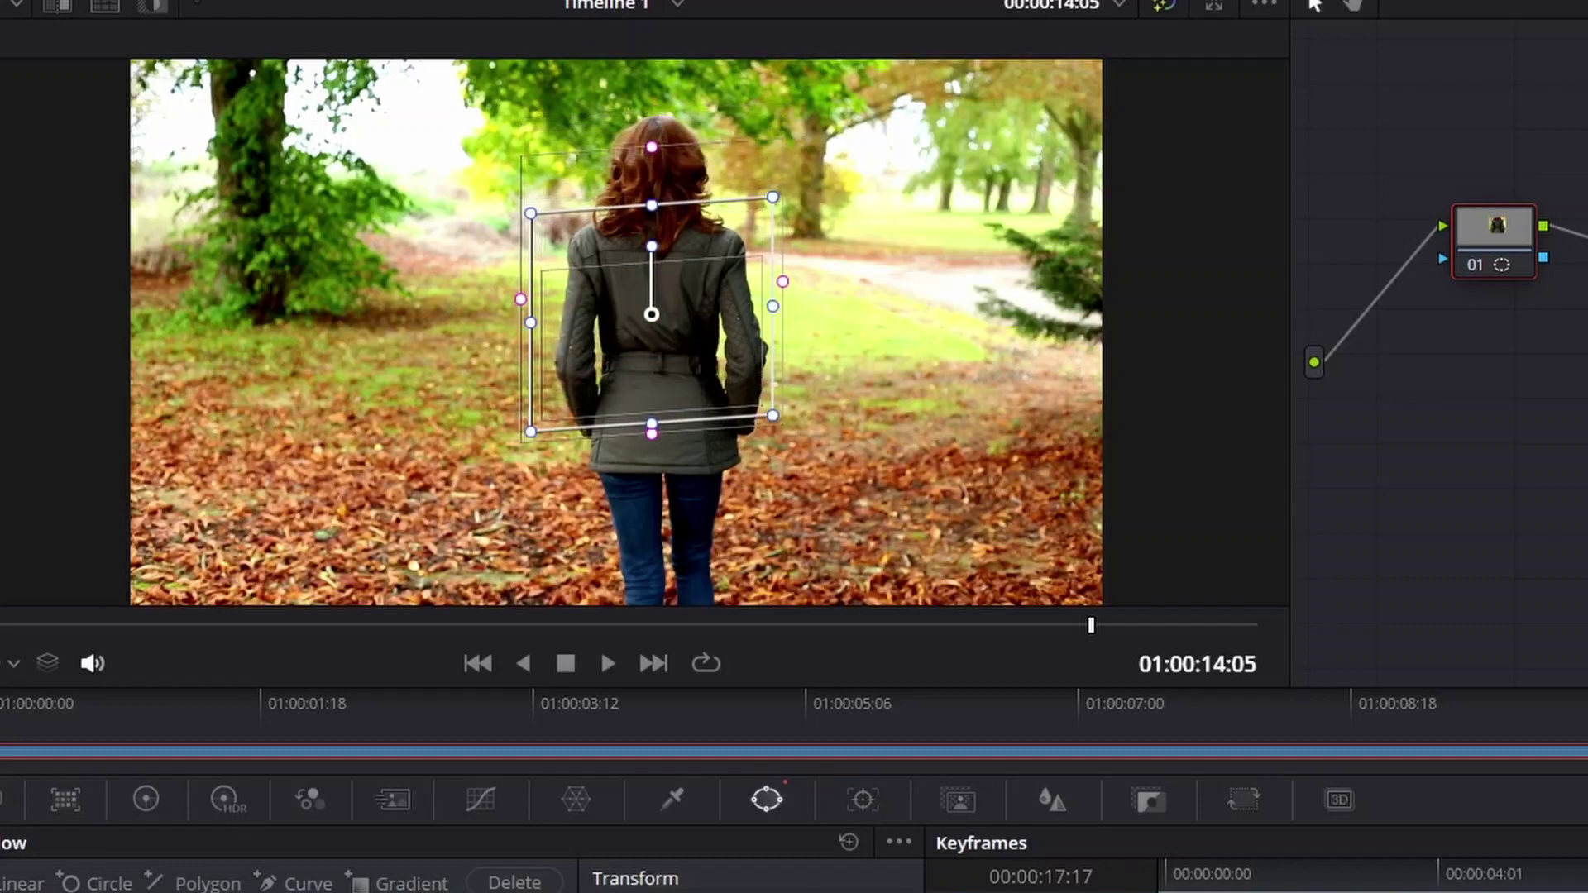
{"action": "left_click_drag", "start_coordinate": [652, 205], "coordinate": [653, 167]}
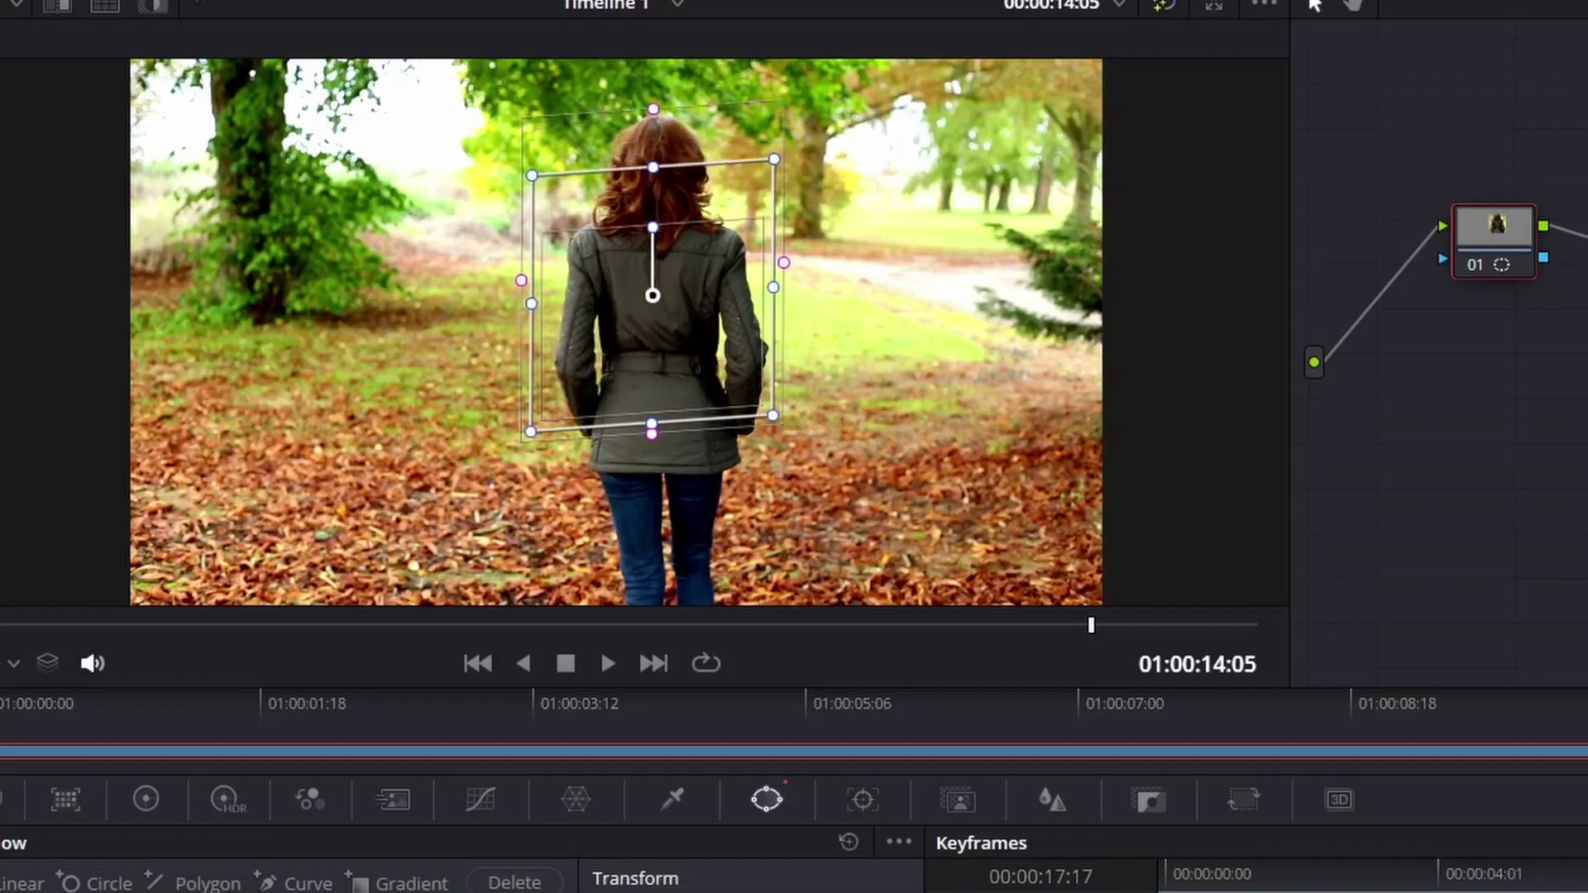
{"action": "left_click_drag", "start_coordinate": [652, 227], "coordinate": [654, 227]}
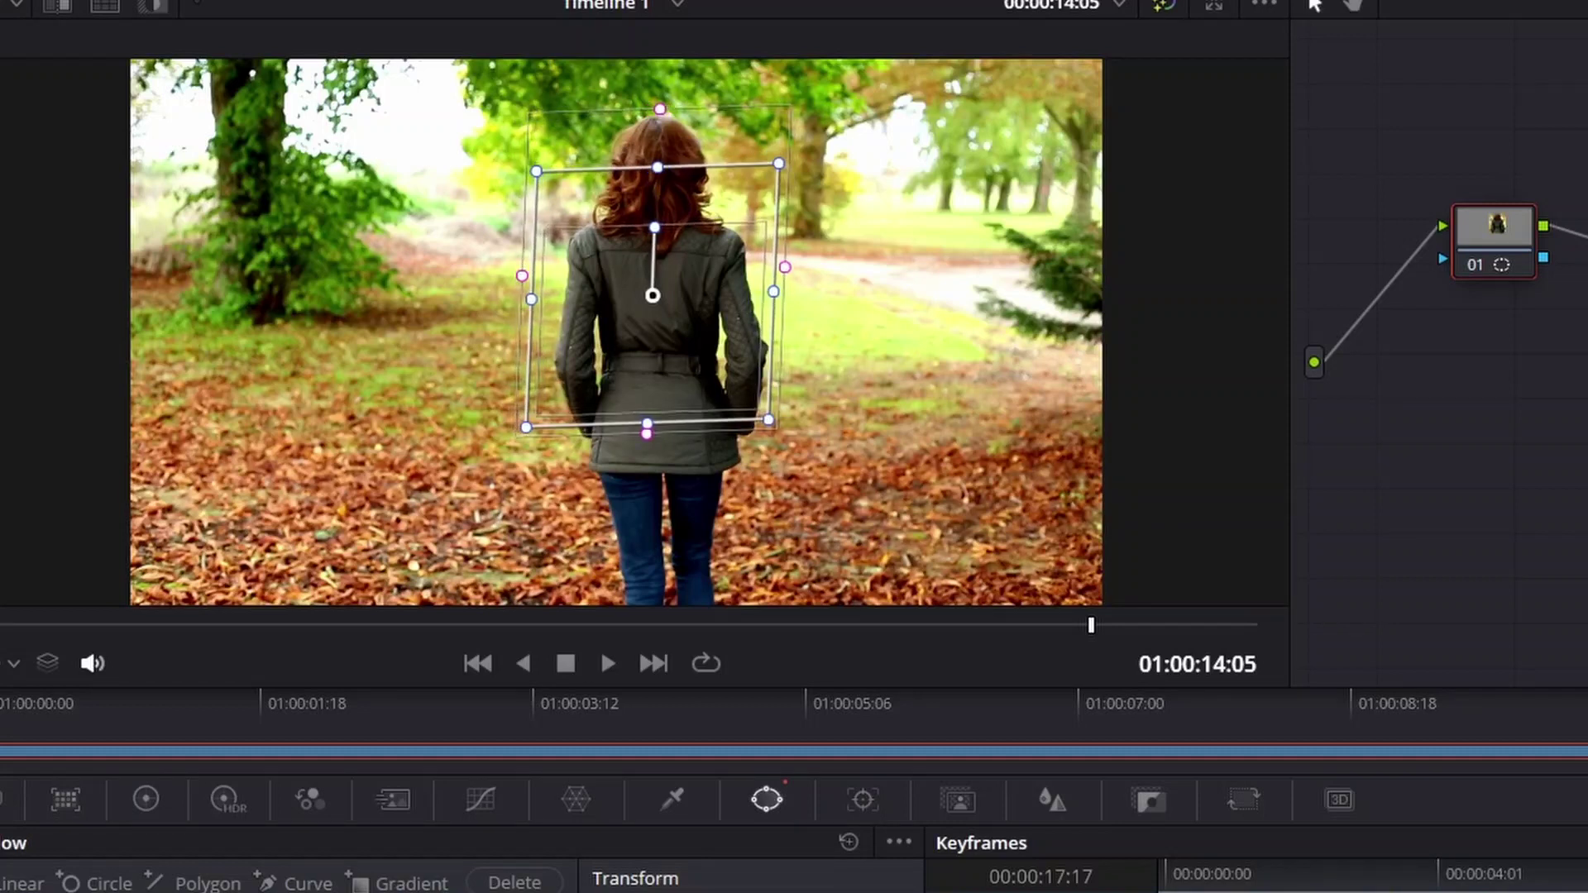
- Enlarge the linear window to frame the woman from head to hips, and set its Size to 49.90 and Aspect to 57.70
{"action": "left_click_drag", "start_coordinate": [785, 267], "coordinate": [830, 304]}
{"action": "left_click_drag", "start_coordinate": [675, 429], "coordinate": [672, 485]}
{"action": "left_click_drag", "start_coordinate": [530, 327], "coordinate": [469, 337]}
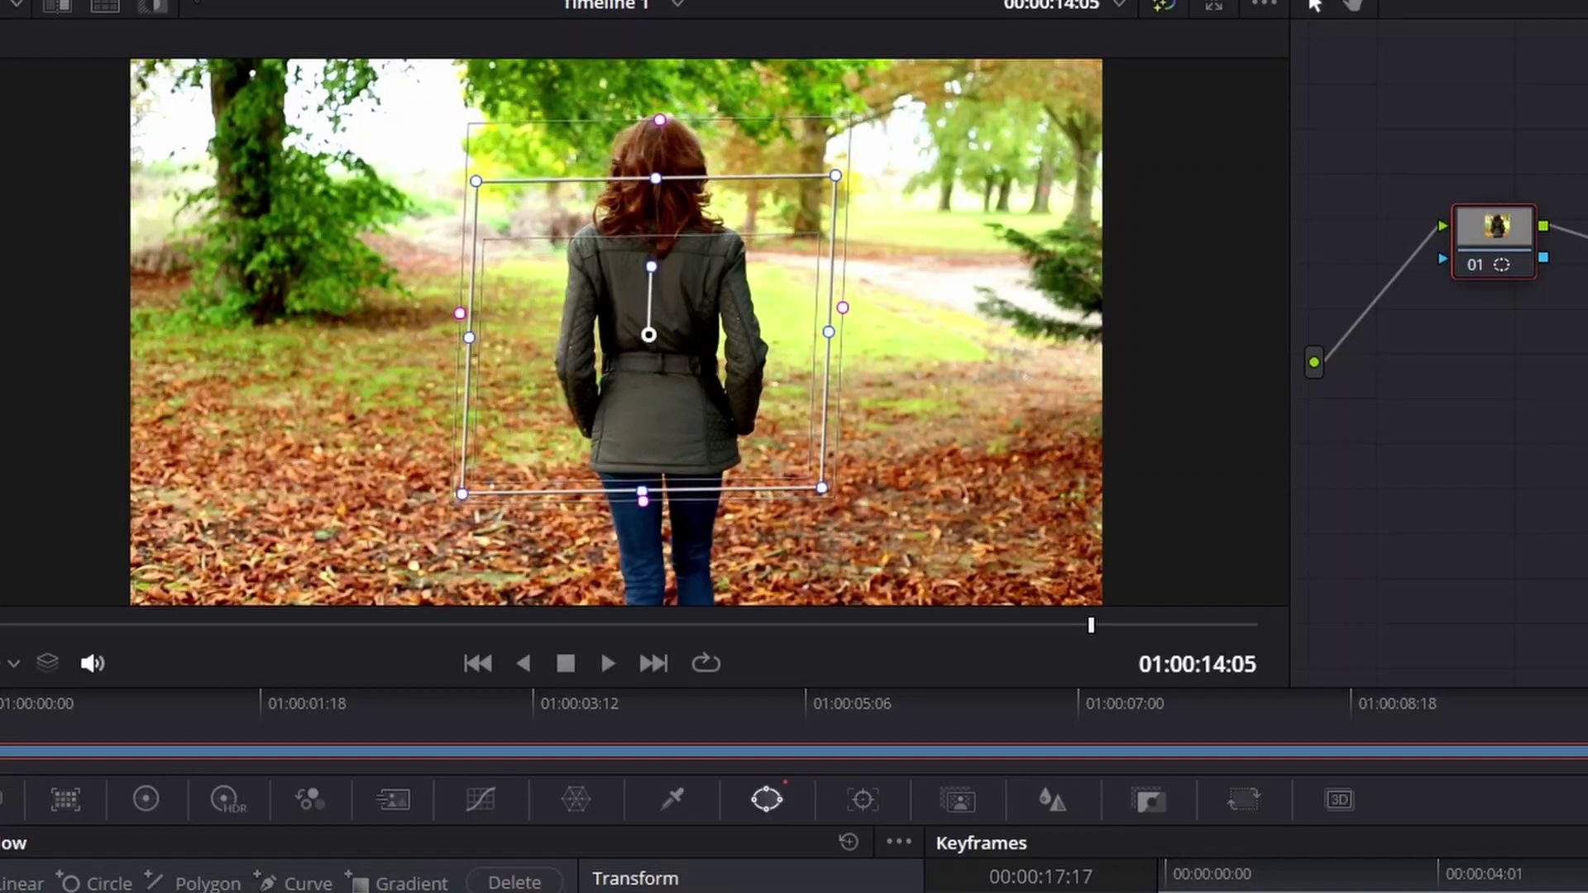
{"action": "left_click_drag", "start_coordinate": [656, 178], "coordinate": [661, 155]}
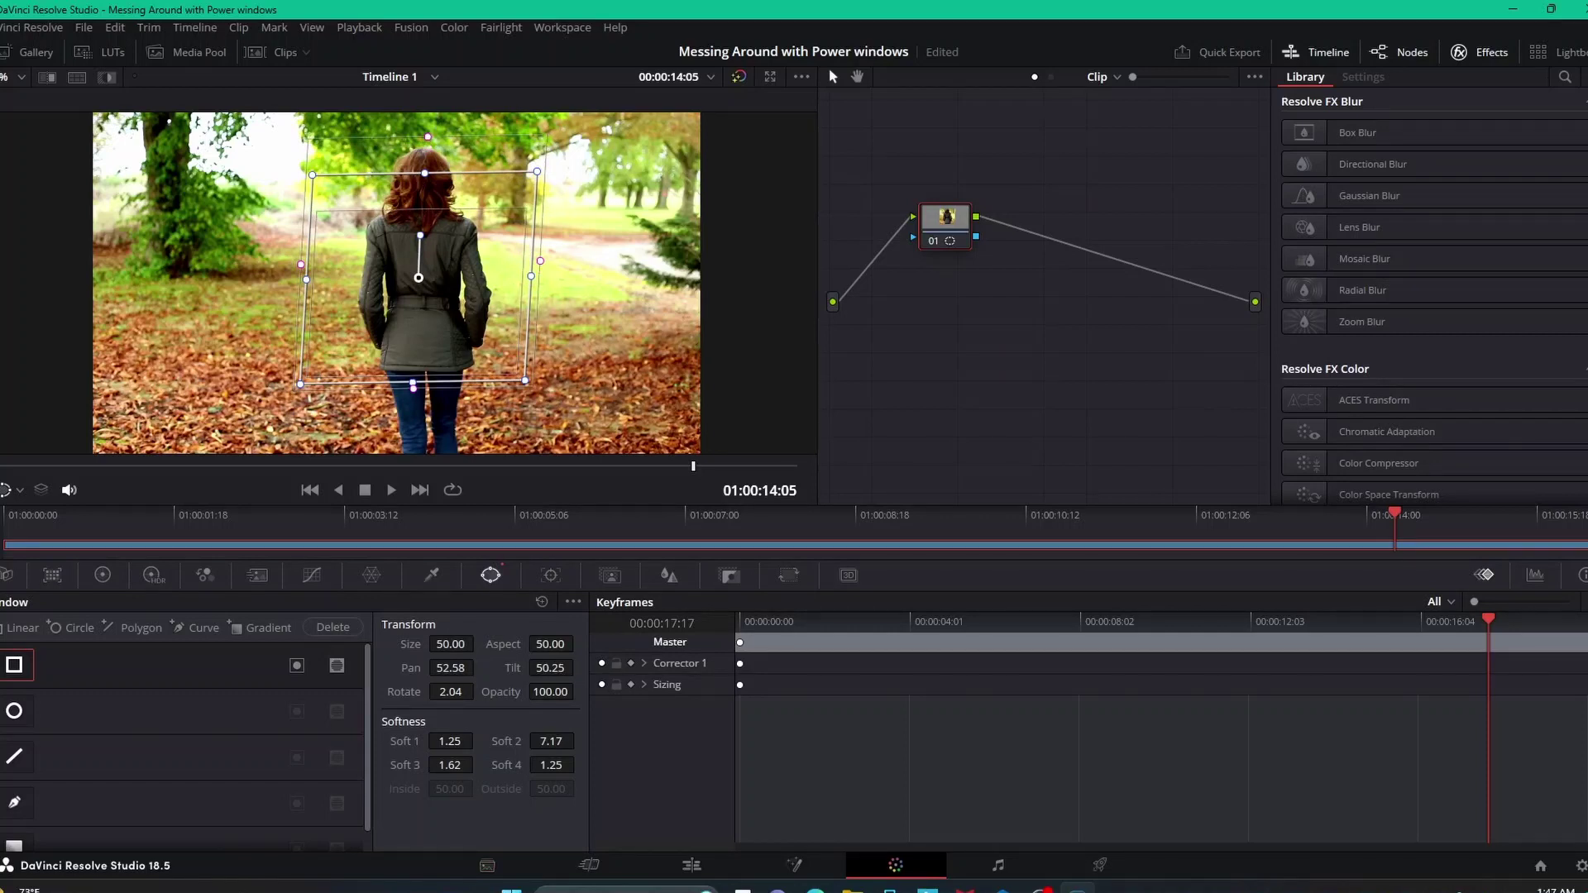
{"action": "left_click_drag", "start_coordinate": [450, 645], "coordinate": [479, 645]}
{"action": "left_click_drag", "start_coordinate": [577, 642], "coordinate": [578, 644]}
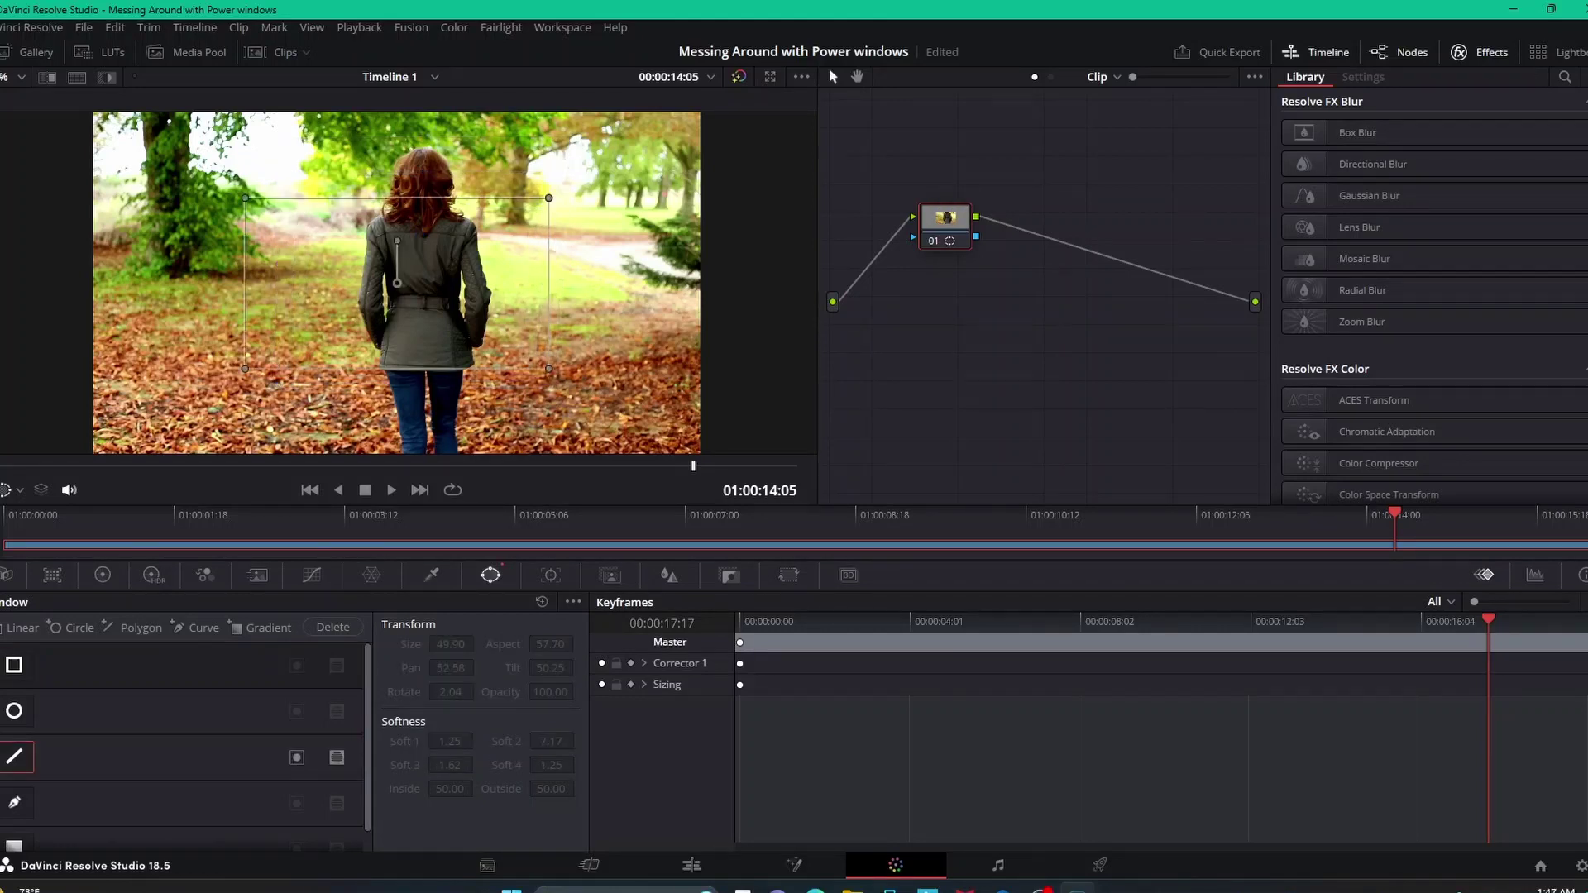
- Step back and forth through the recent window changes on node 01 until no window is active
{"action": "key", "text": "ctrl+z"}
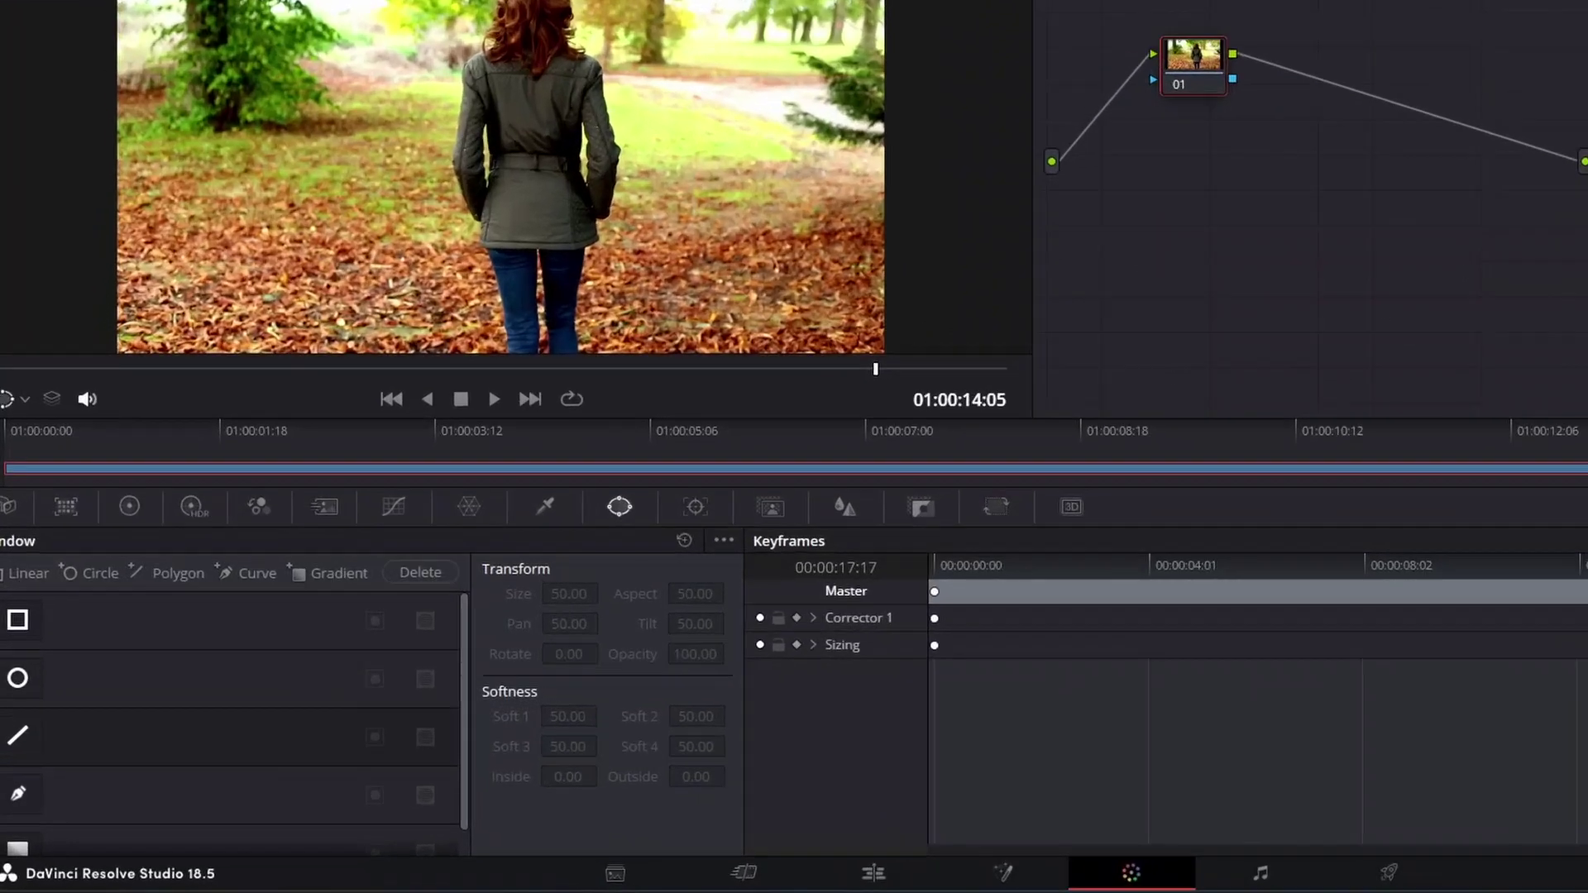
{"action": "key", "text": "ctrl+z"}
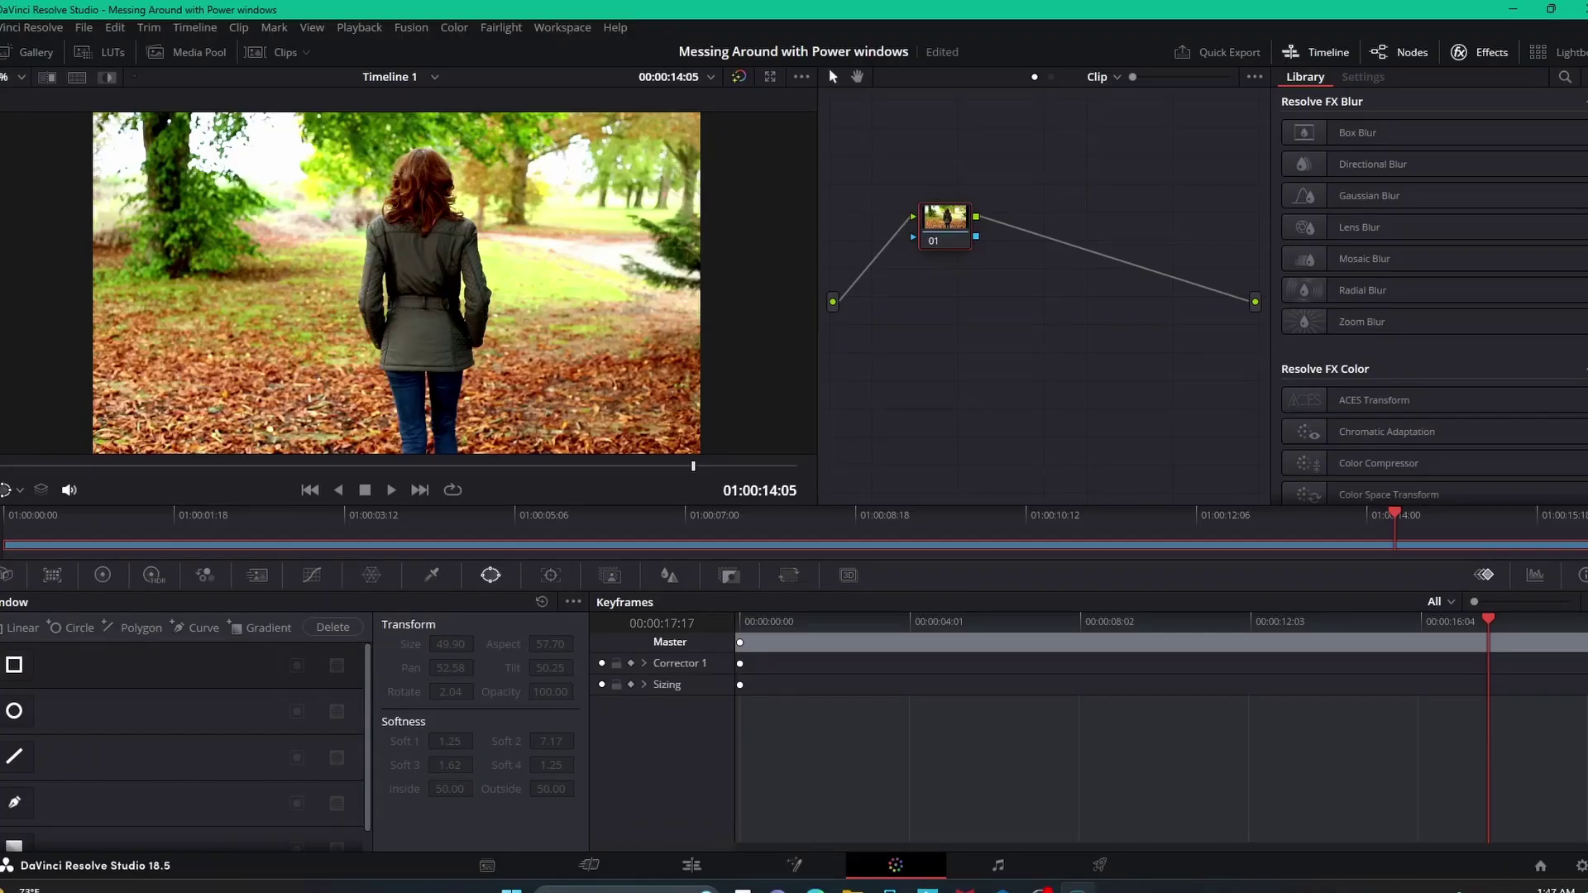
{"action": "key", "text": "ctrl+z"}
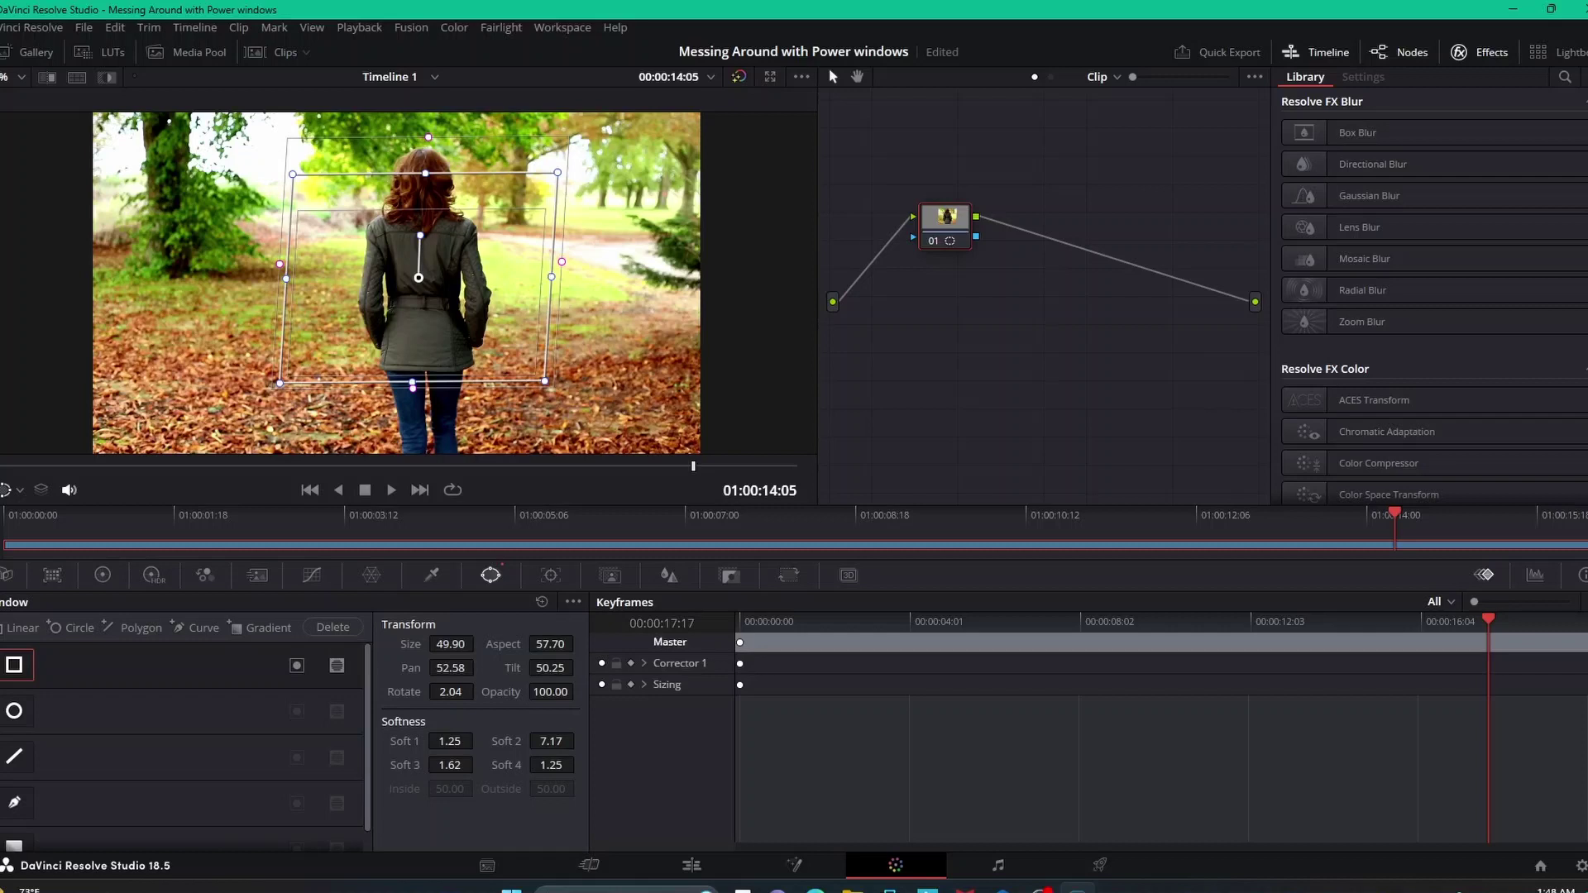
{"action": "key", "text": "ctrl+shift+z"}
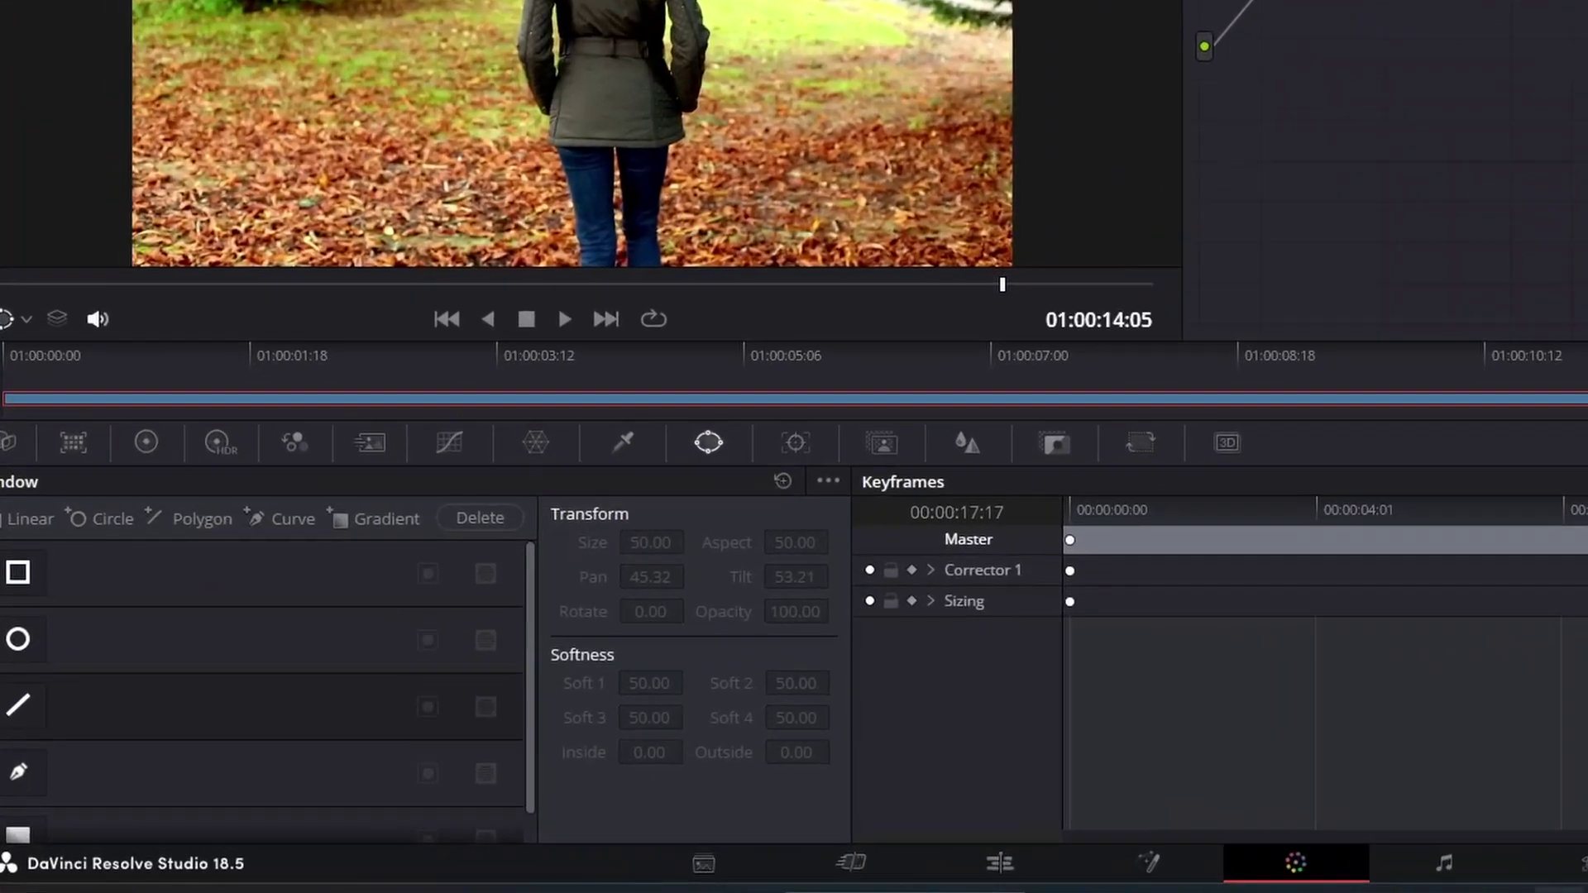
- Add a polygon window to node 01, reposition it over the scene and pull its individual corners into an irregular shape
{"action": "left_click", "coordinate": [14, 756]}
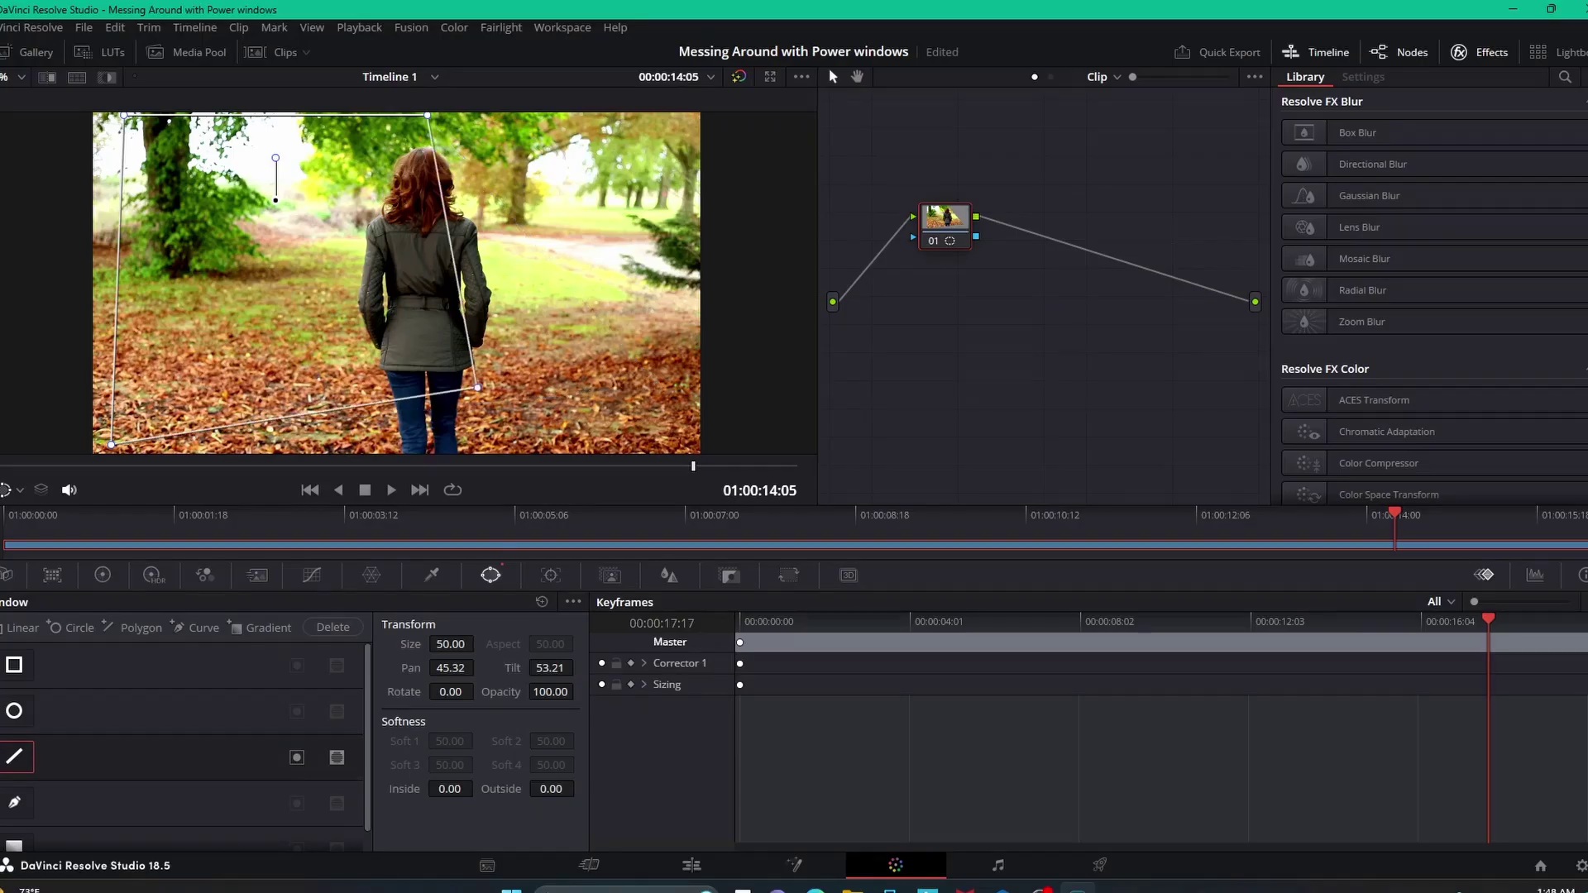
{"action": "left_click_drag", "start_coordinate": [477, 387], "coordinate": [420, 405]}
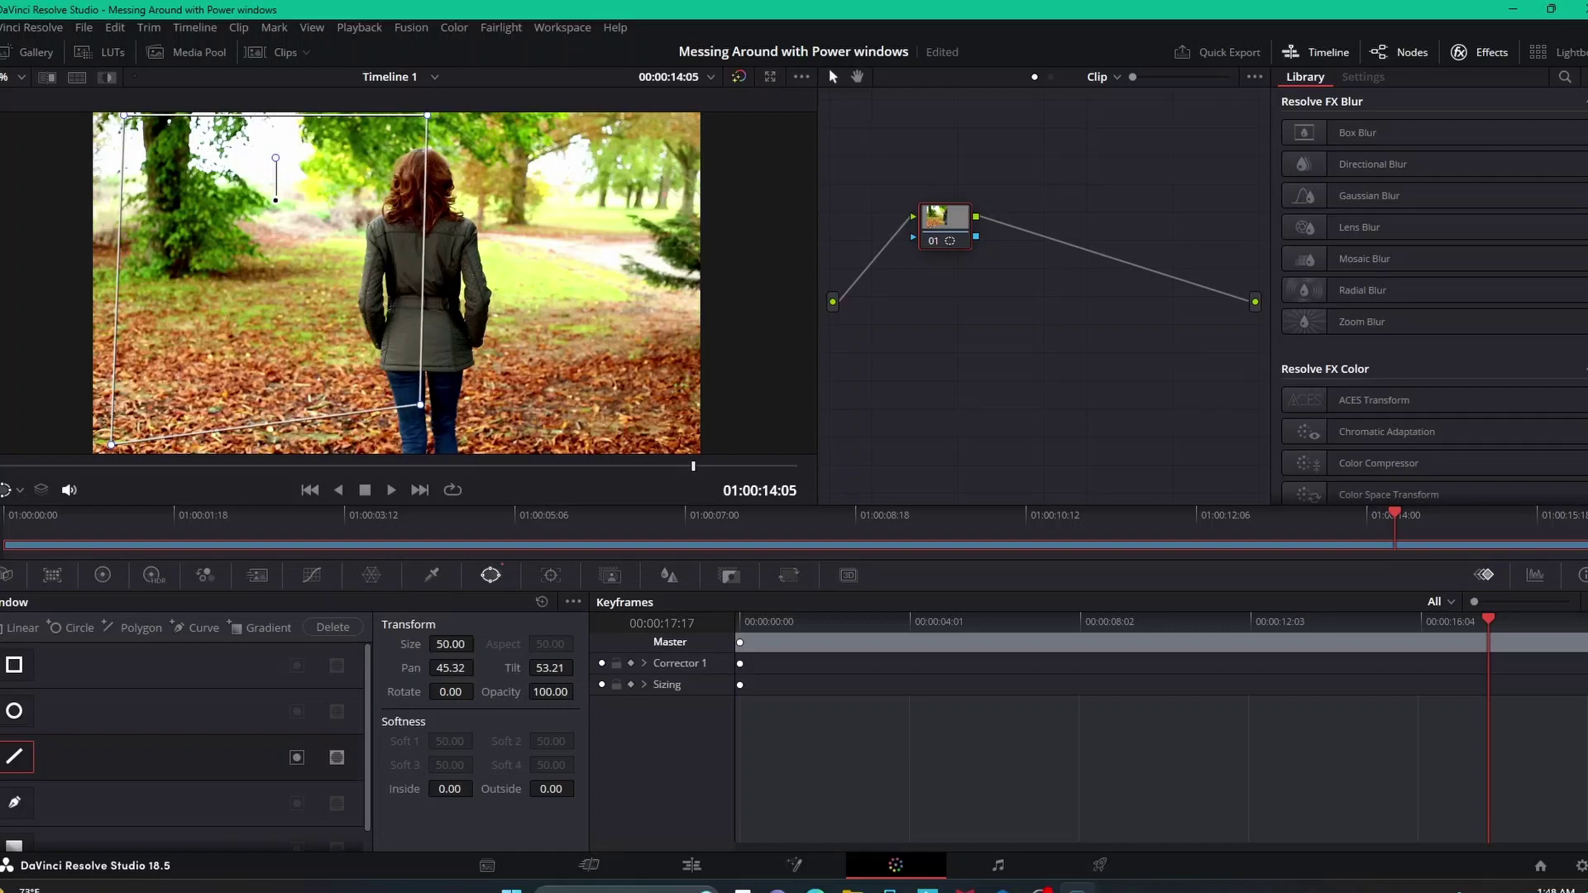
{"action": "left_click_drag", "start_coordinate": [275, 200], "coordinate": [450, 222]}
{"action": "left_click_drag", "start_coordinate": [539, 132], "coordinate": [552, 225]}
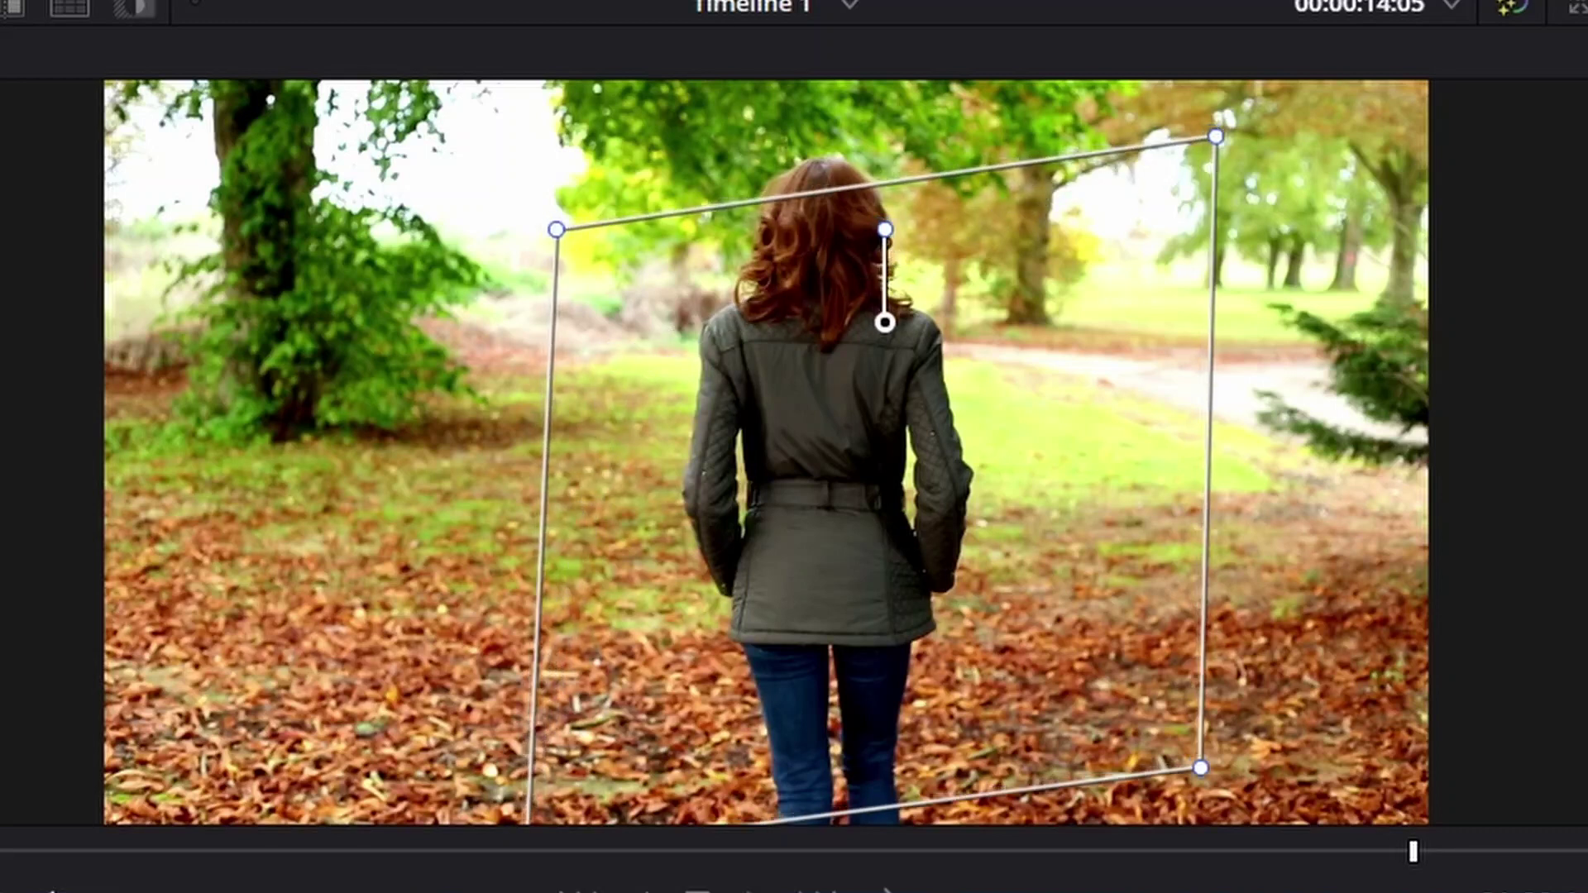
{"action": "left_click_drag", "start_coordinate": [882, 318], "coordinate": [625, 261]}
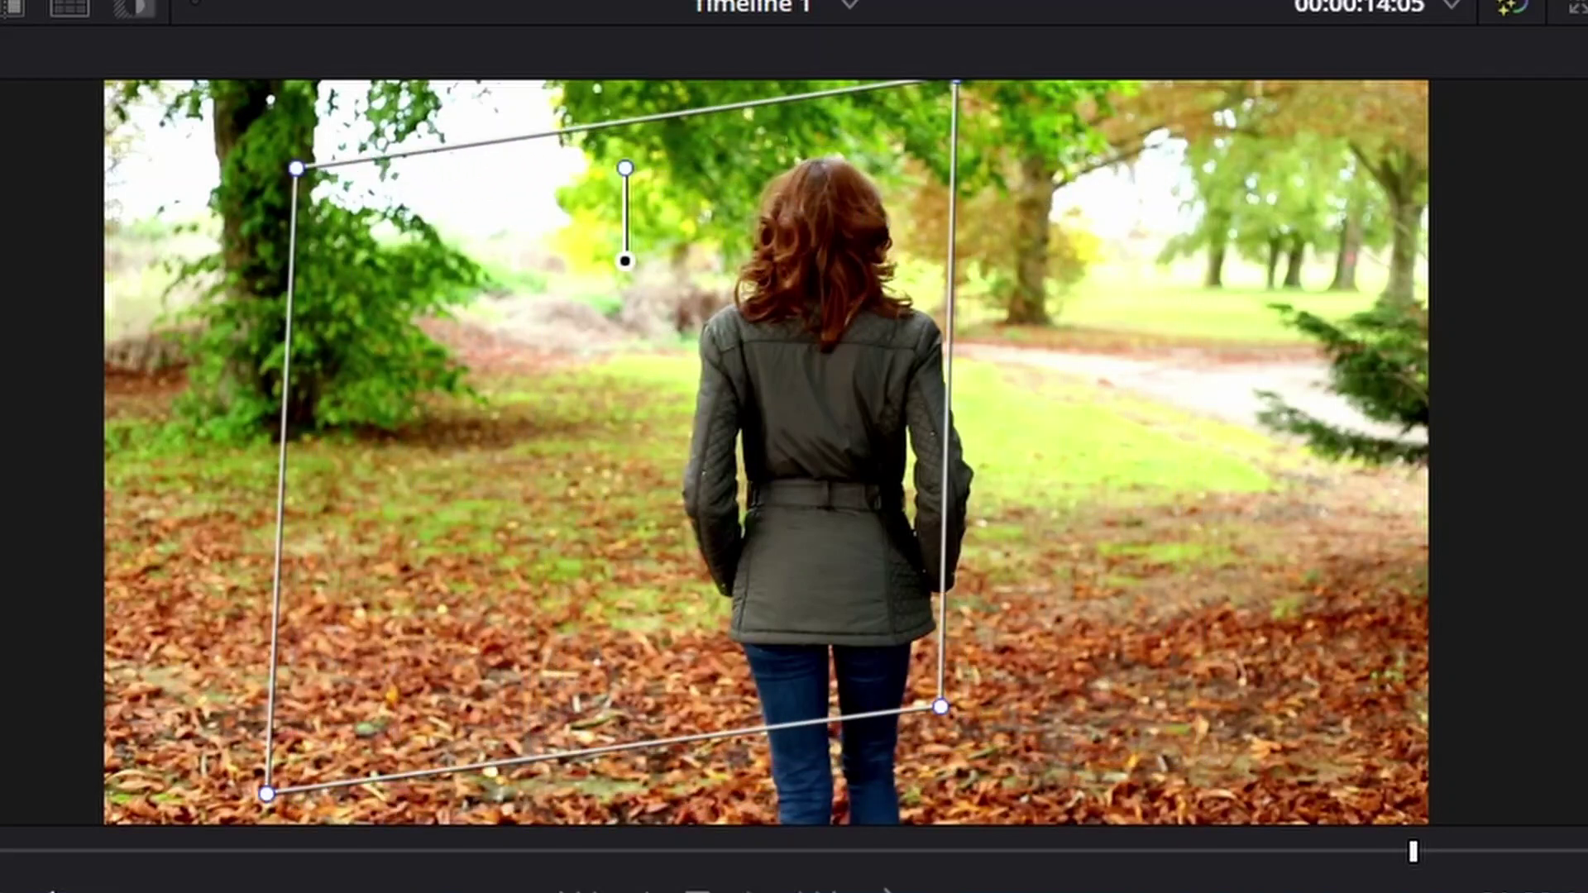
{"action": "left_click_drag", "start_coordinate": [266, 794], "coordinate": [560, 436]}
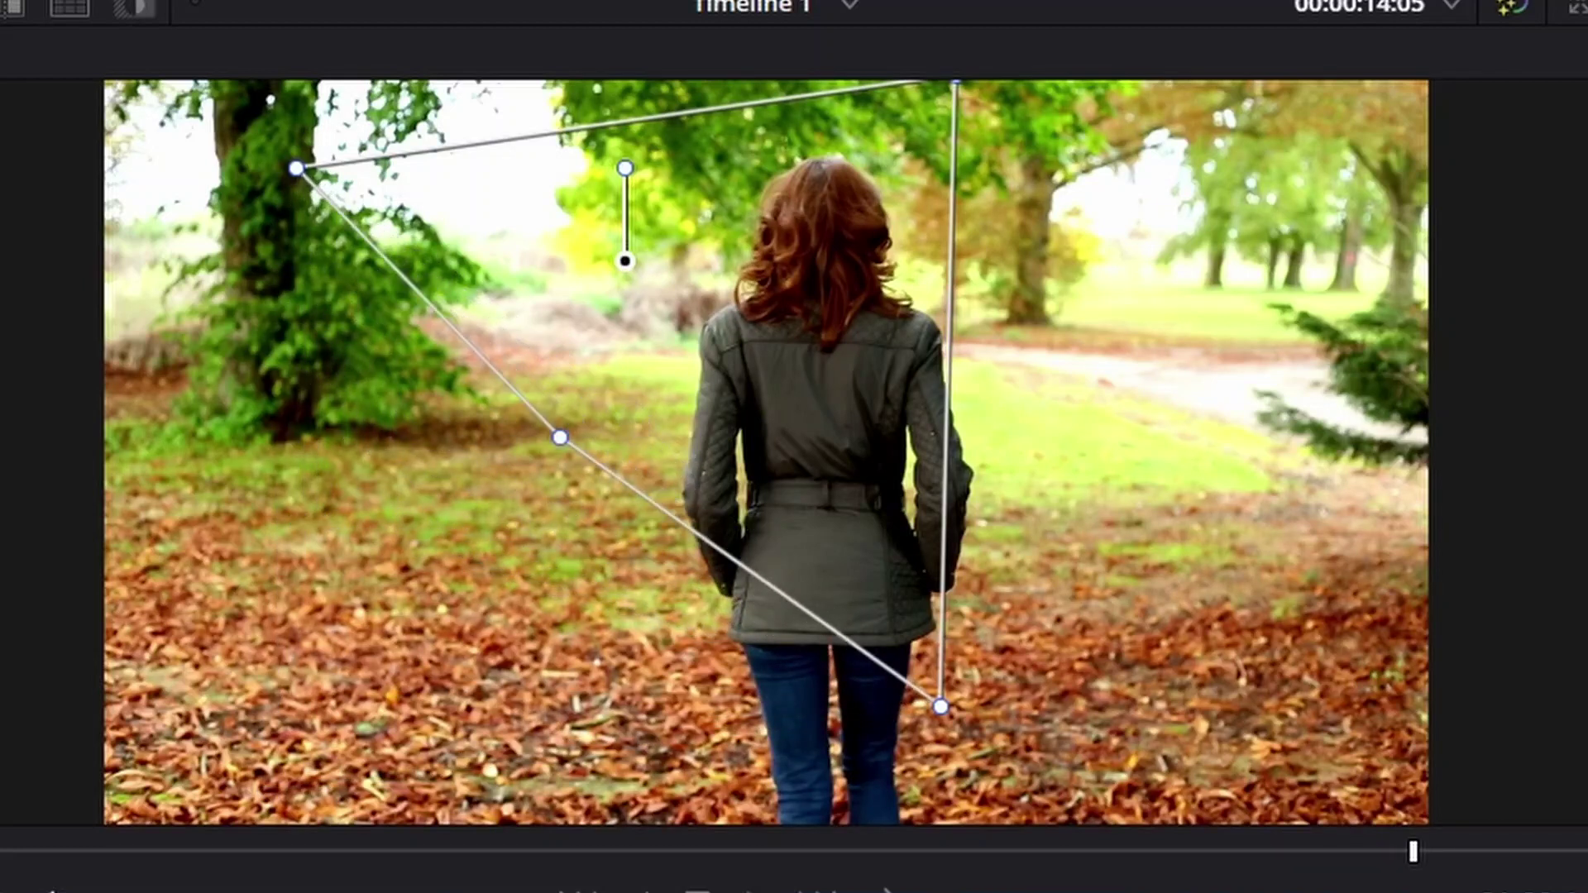
- Pull the polygon window's lower corner inward onto the jacket hem and move the whole window over the woman's back
{"action": "left_click_drag", "start_coordinate": [941, 707], "coordinate": [894, 598]}
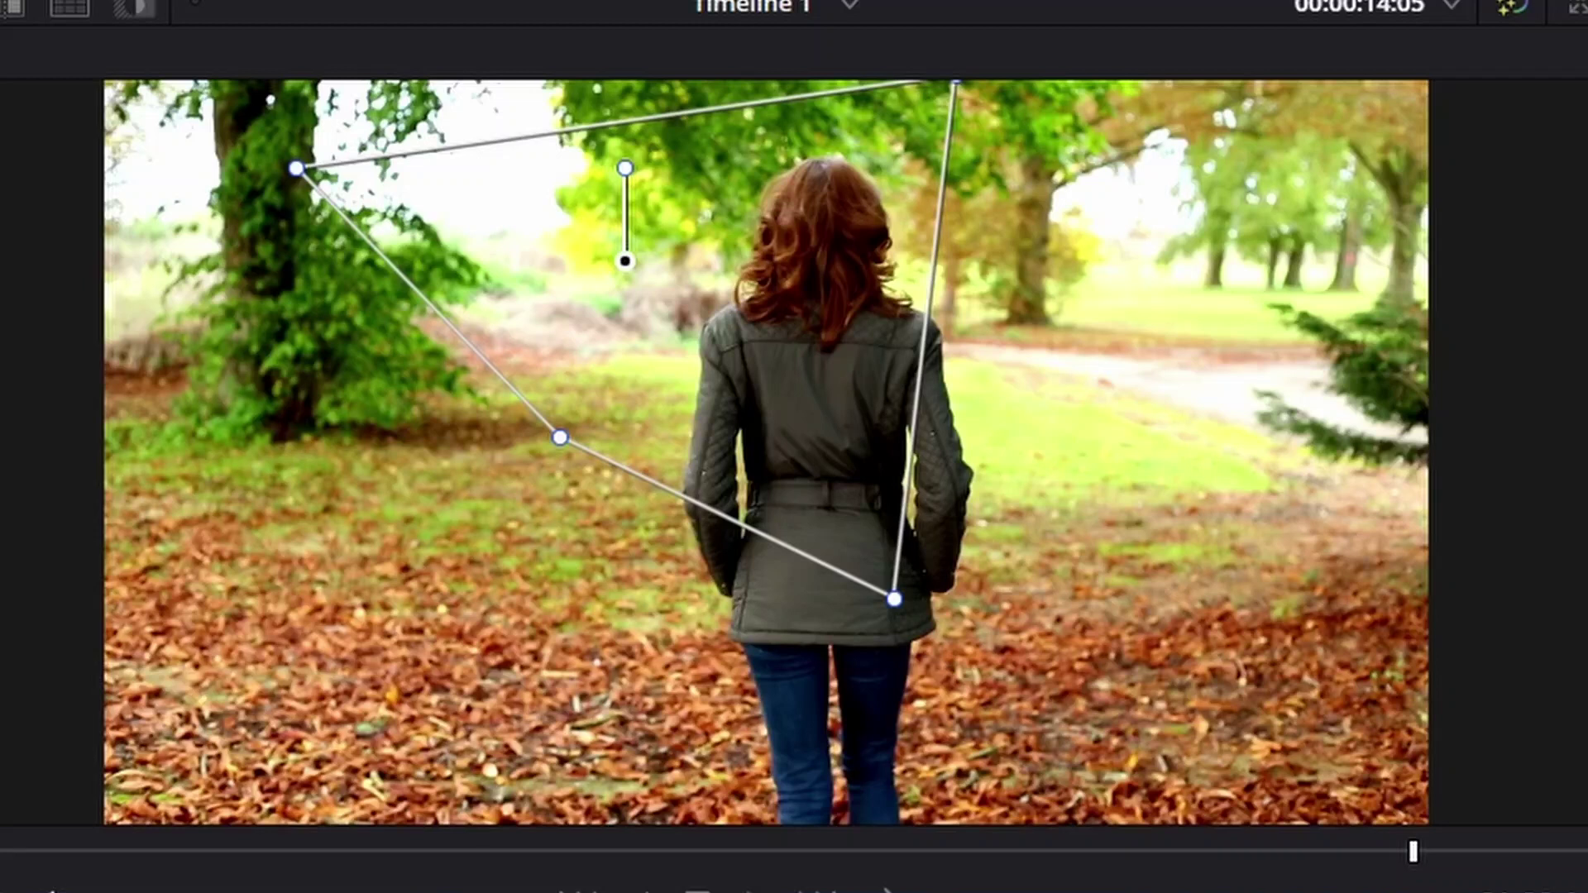
{"action": "left_click_drag", "start_coordinate": [625, 261], "coordinate": [773, 395]}
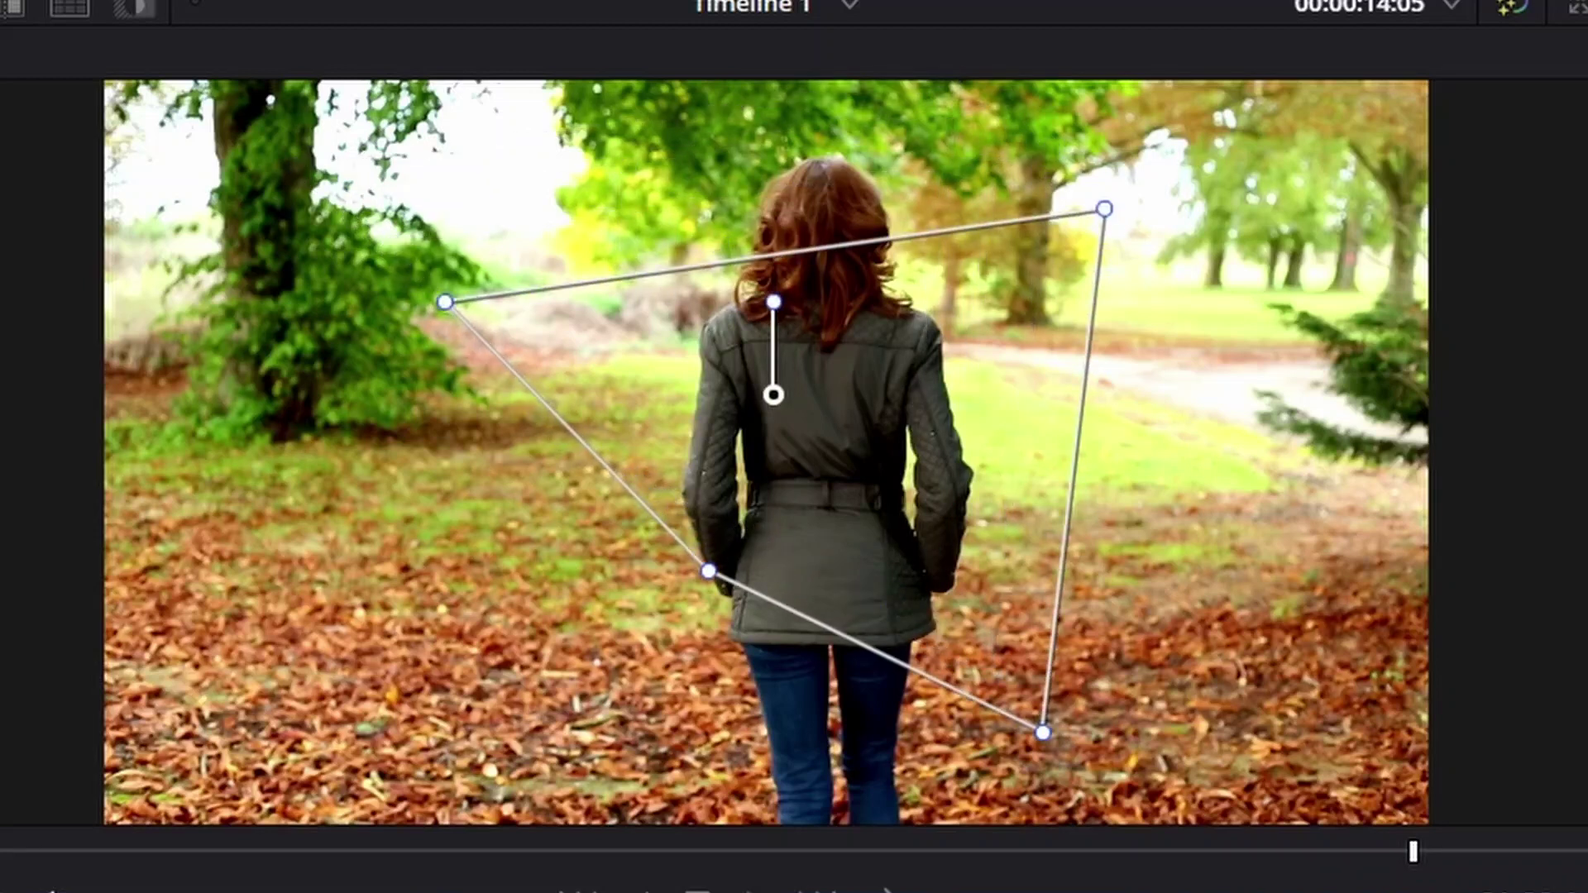
{"action": "key", "text": "shift+grave"}
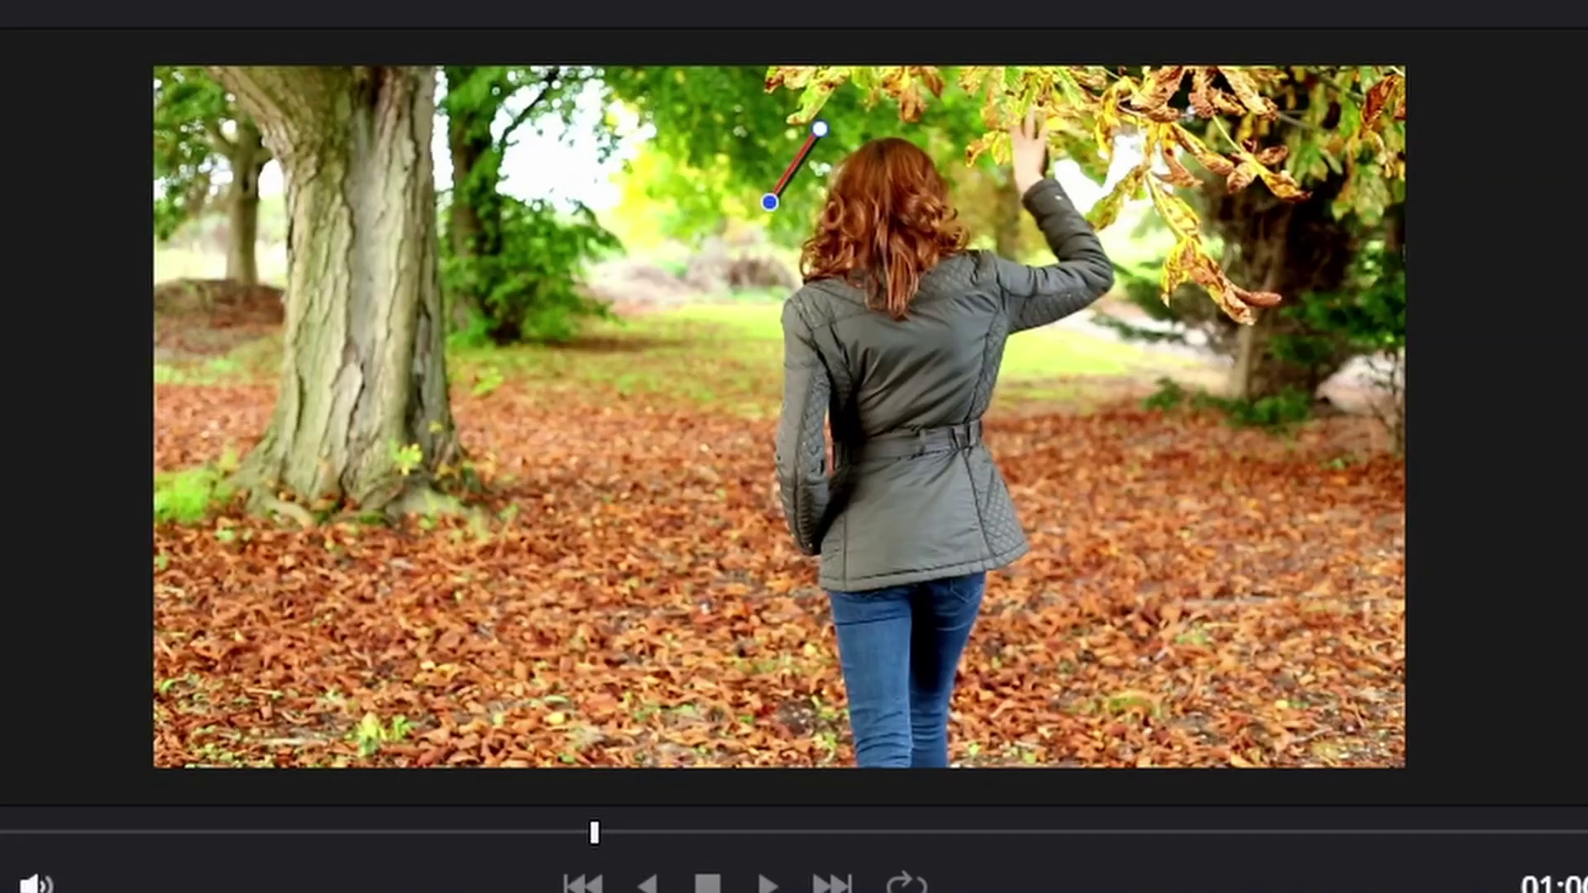
- Trace a curve window down past the woman's left side and along the lower frame edge under her legs, with one smooth curved point
{"action": "left_click_drag", "start_coordinate": [724, 250], "coordinate": [734, 401]}
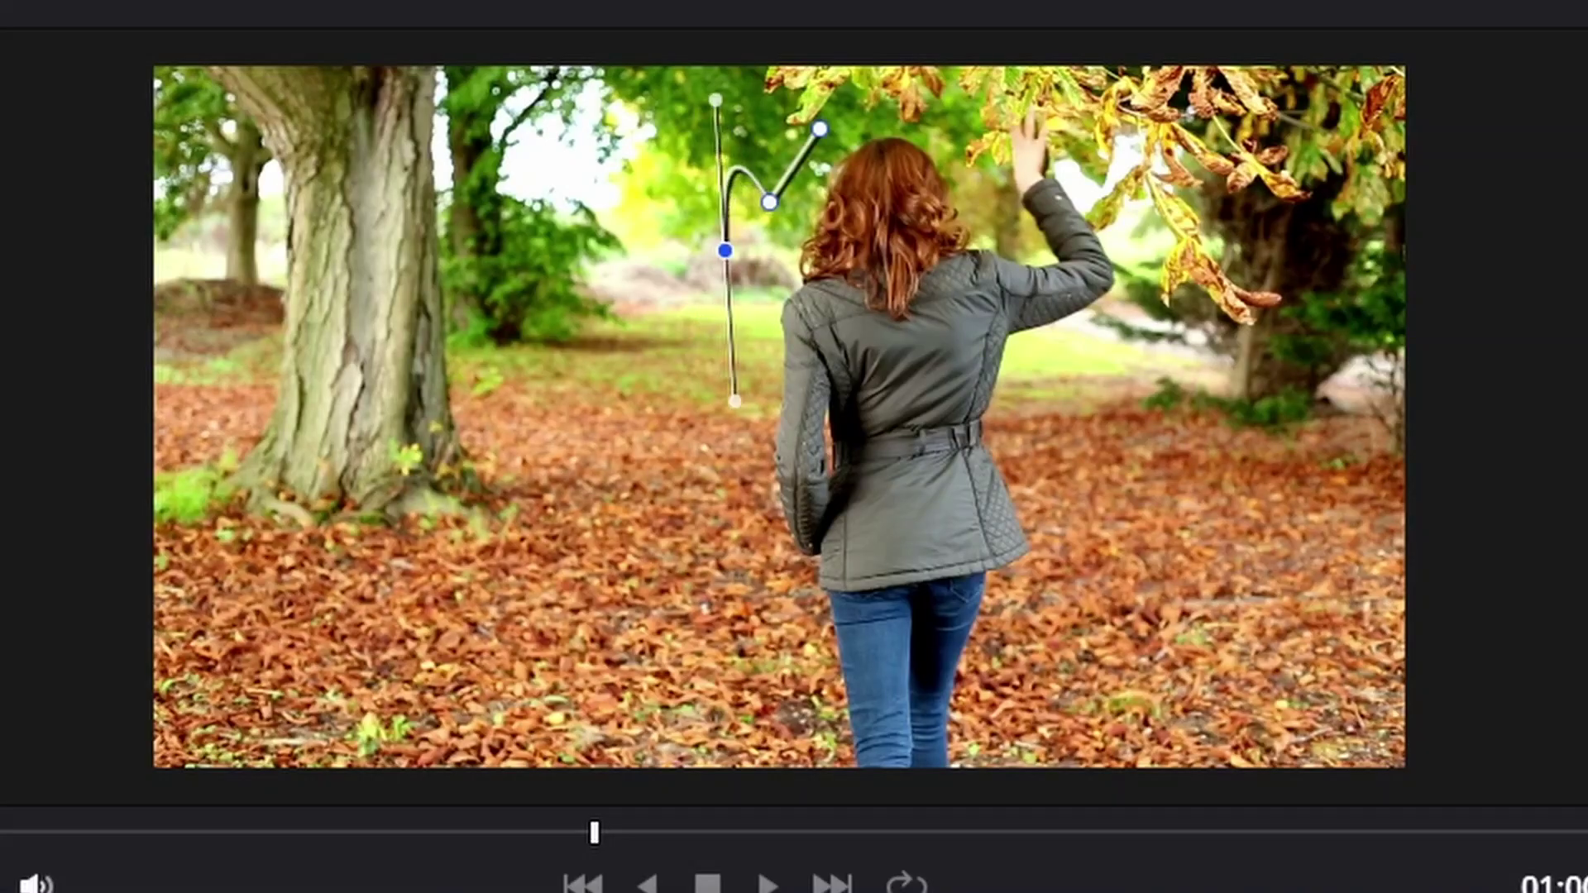
{"action": "left_click", "coordinate": [739, 445]}
{"action": "left_click", "coordinate": [733, 576]}
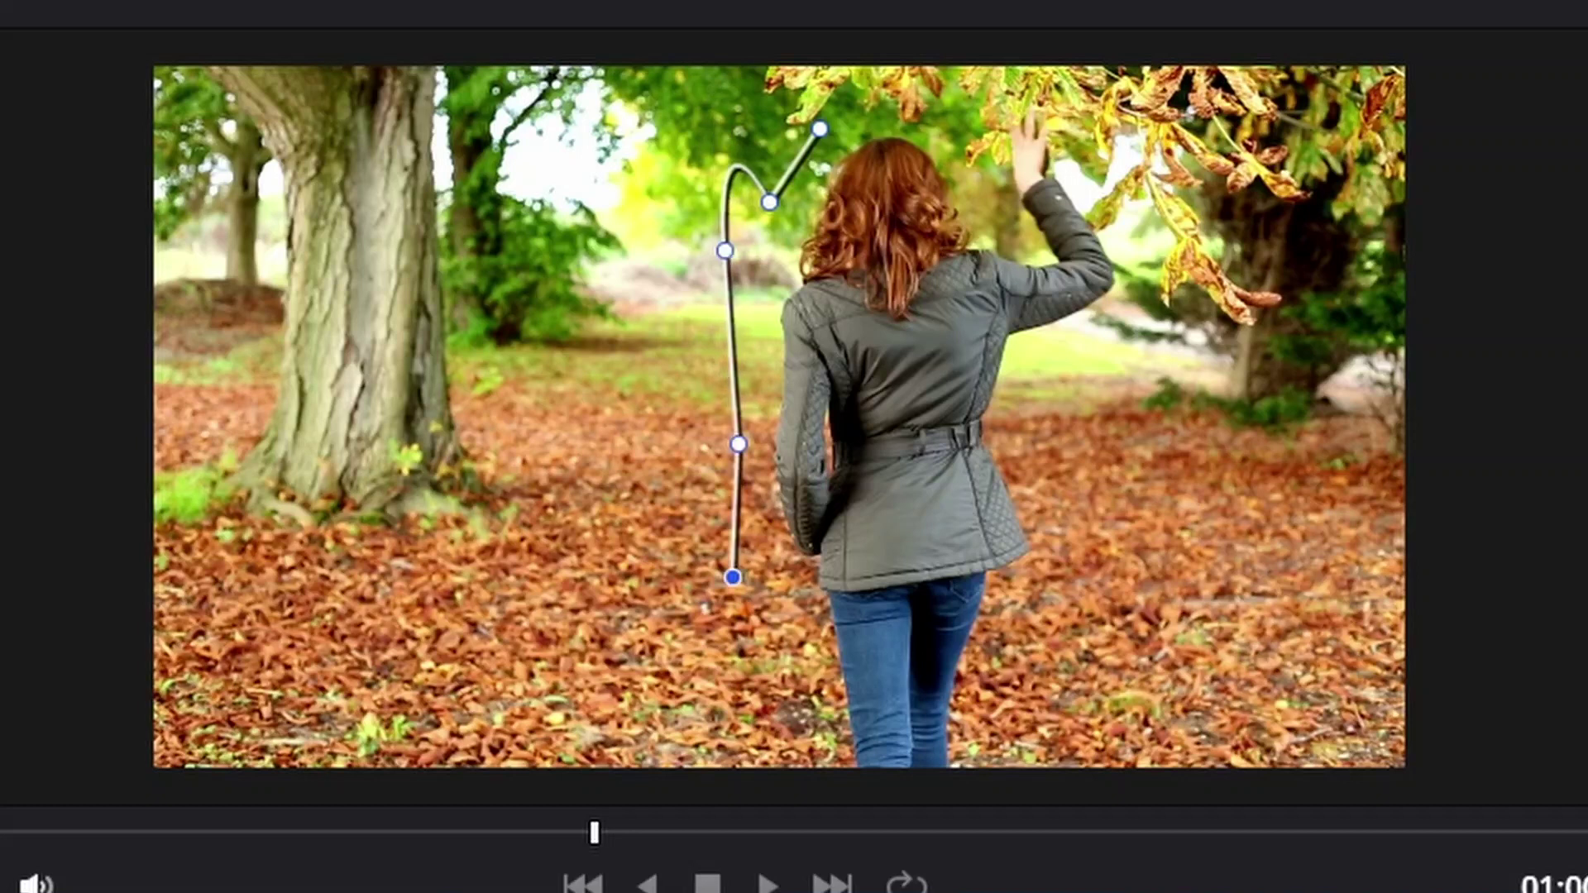
{"action": "left_click", "coordinate": [751, 670]}
{"action": "left_click", "coordinate": [759, 728]}
{"action": "left_click", "coordinate": [770, 753]}
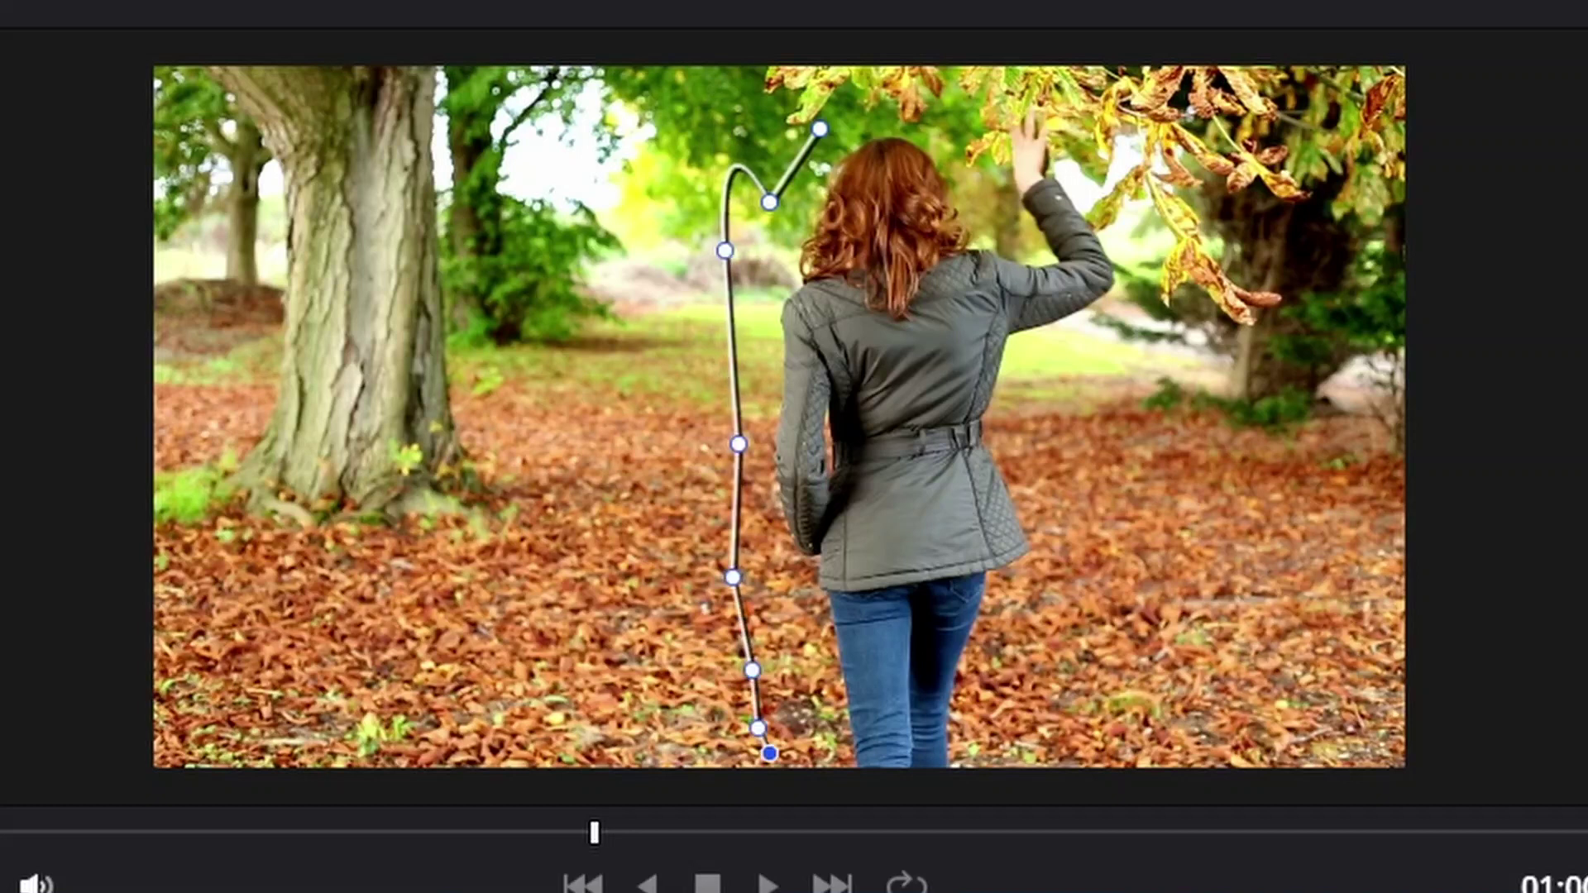
{"action": "left_click", "coordinate": [827, 772]}
{"action": "left_click", "coordinate": [913, 767]}
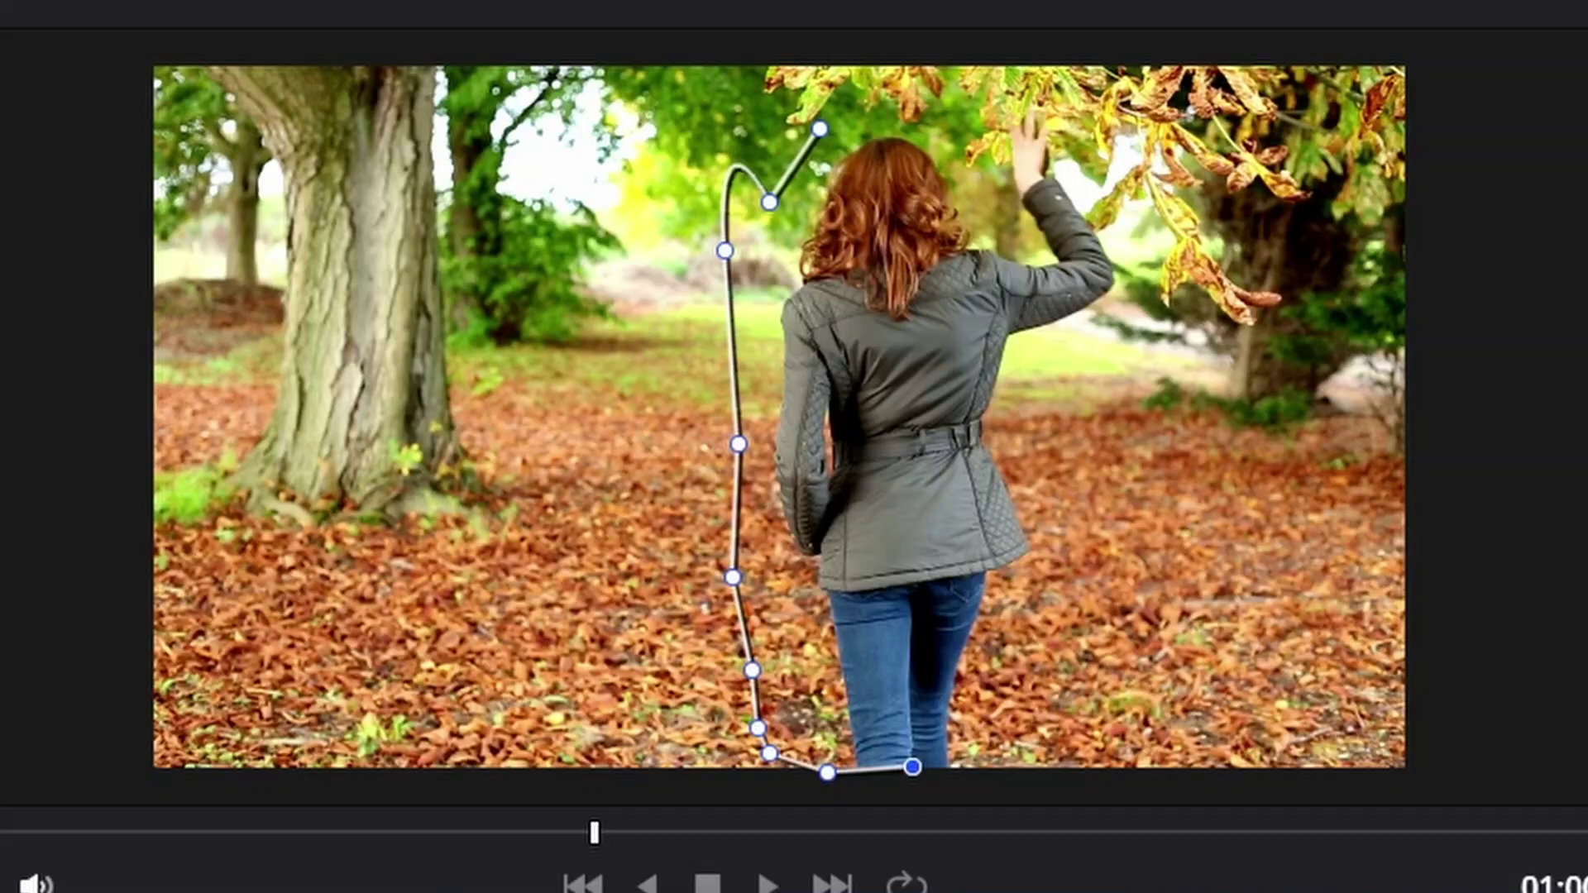
- Continue the curve window up the woman's right side from her legs past the jacket toward her raised arm
{"action": "left_click", "coordinate": [974, 761]}
{"action": "left_click", "coordinate": [989, 680]}
{"action": "left_click", "coordinate": [1033, 587]}
{"action": "left_click", "coordinate": [1068, 487]}
{"action": "left_click", "coordinate": [1074, 378]}
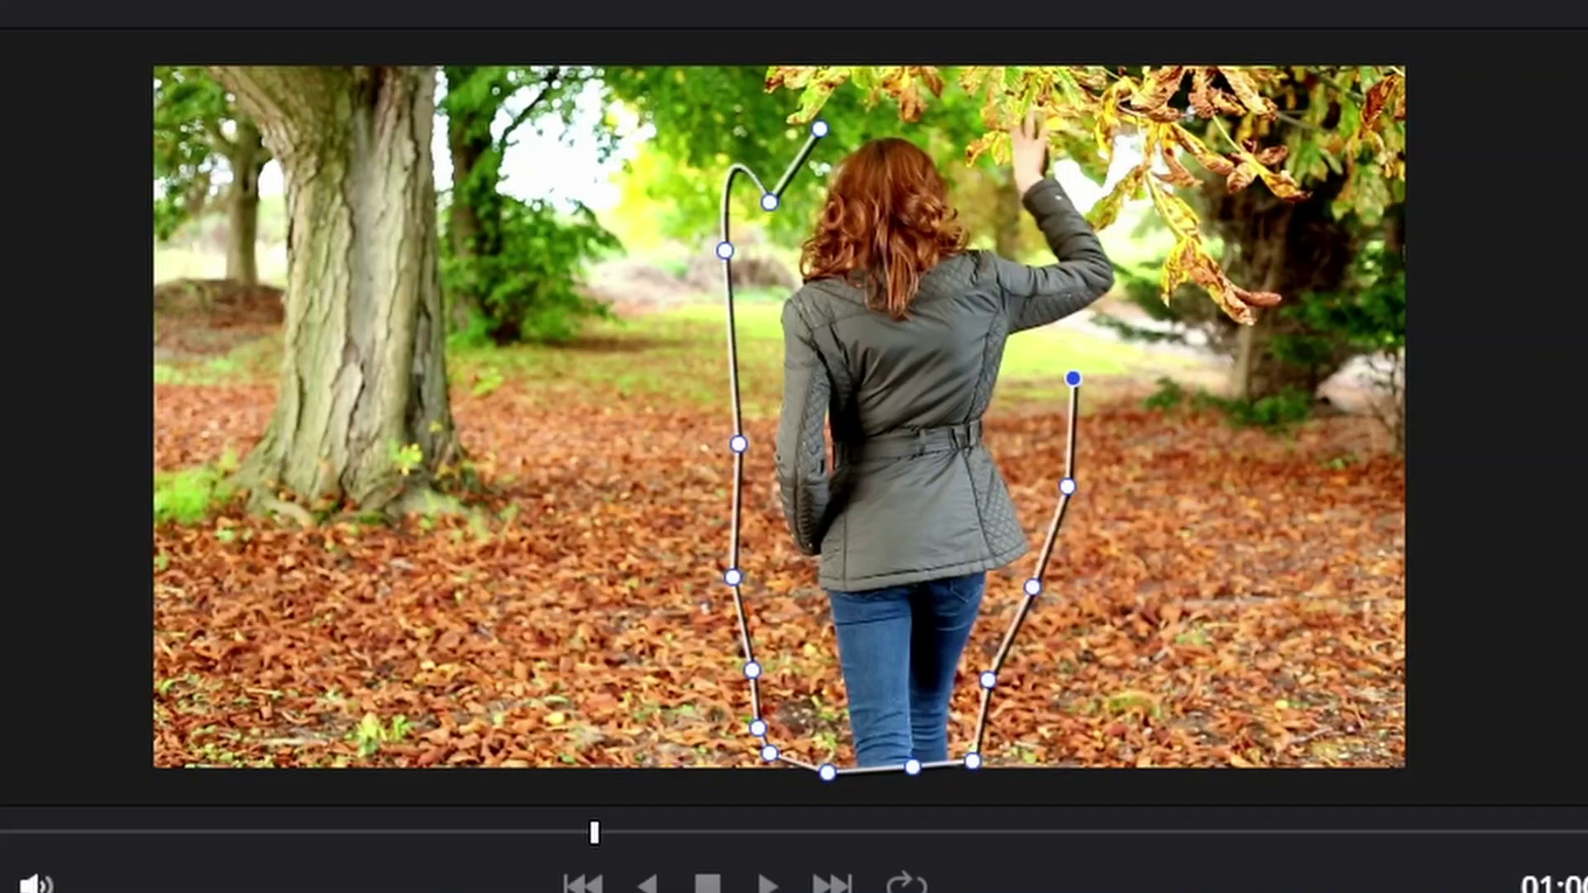
{"action": "left_click_drag", "start_coordinate": [1133, 331], "coordinate": [1138, 158]}
{"action": "left_click_drag", "start_coordinate": [1127, 506], "coordinate": [1175, 556]}
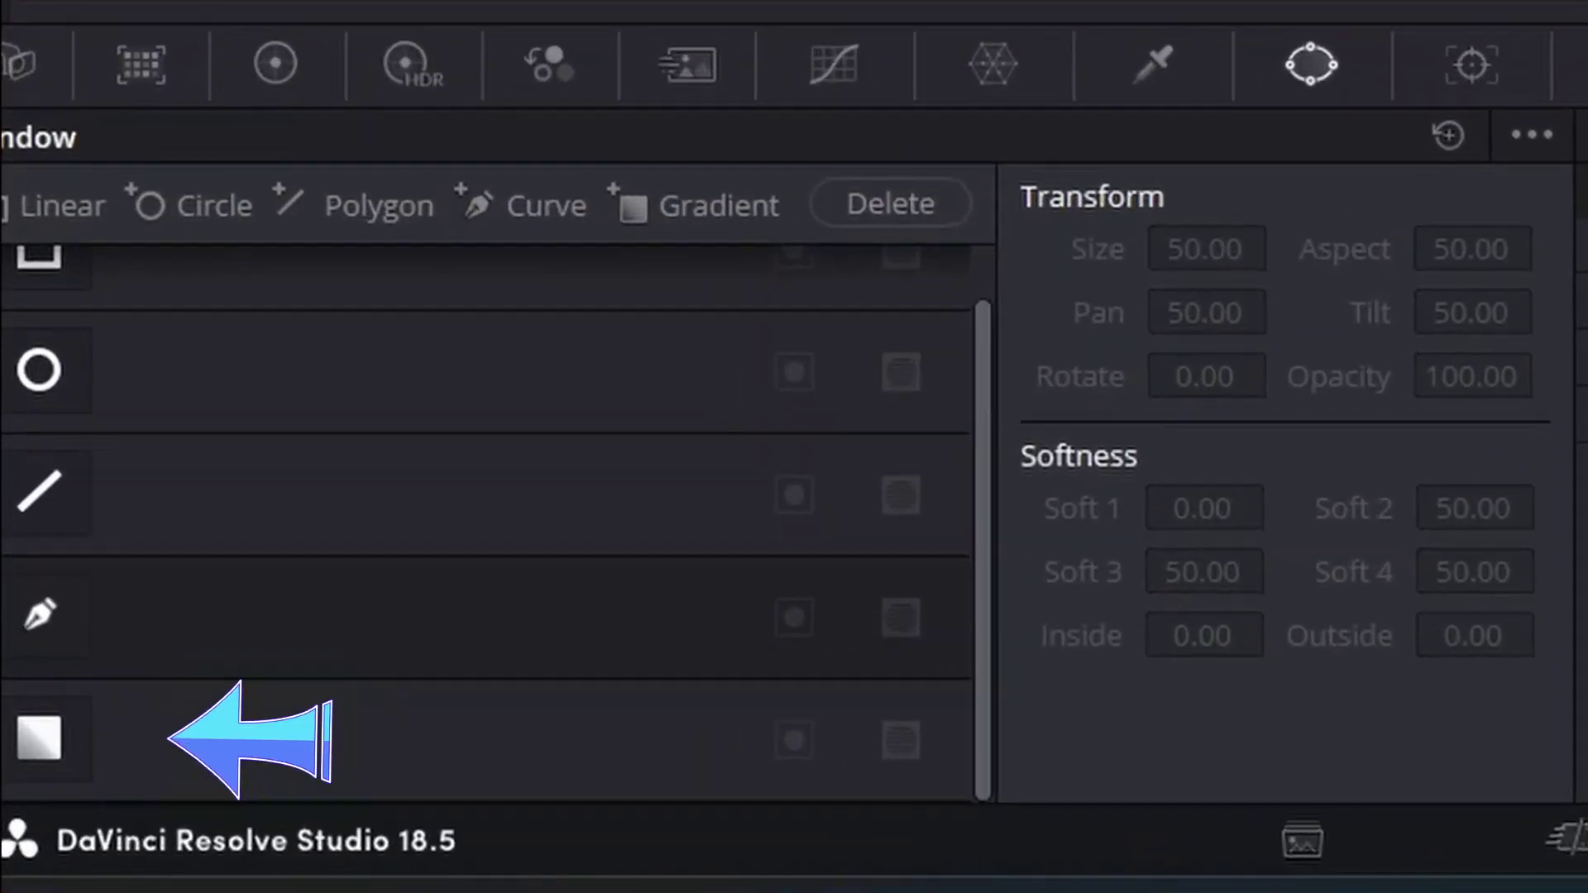
- Add a gradient window to node 02 and reposition it over the woman's head, over the tree trunk and back to mid-frame
{"action": "left_click", "coordinate": [15, 826]}
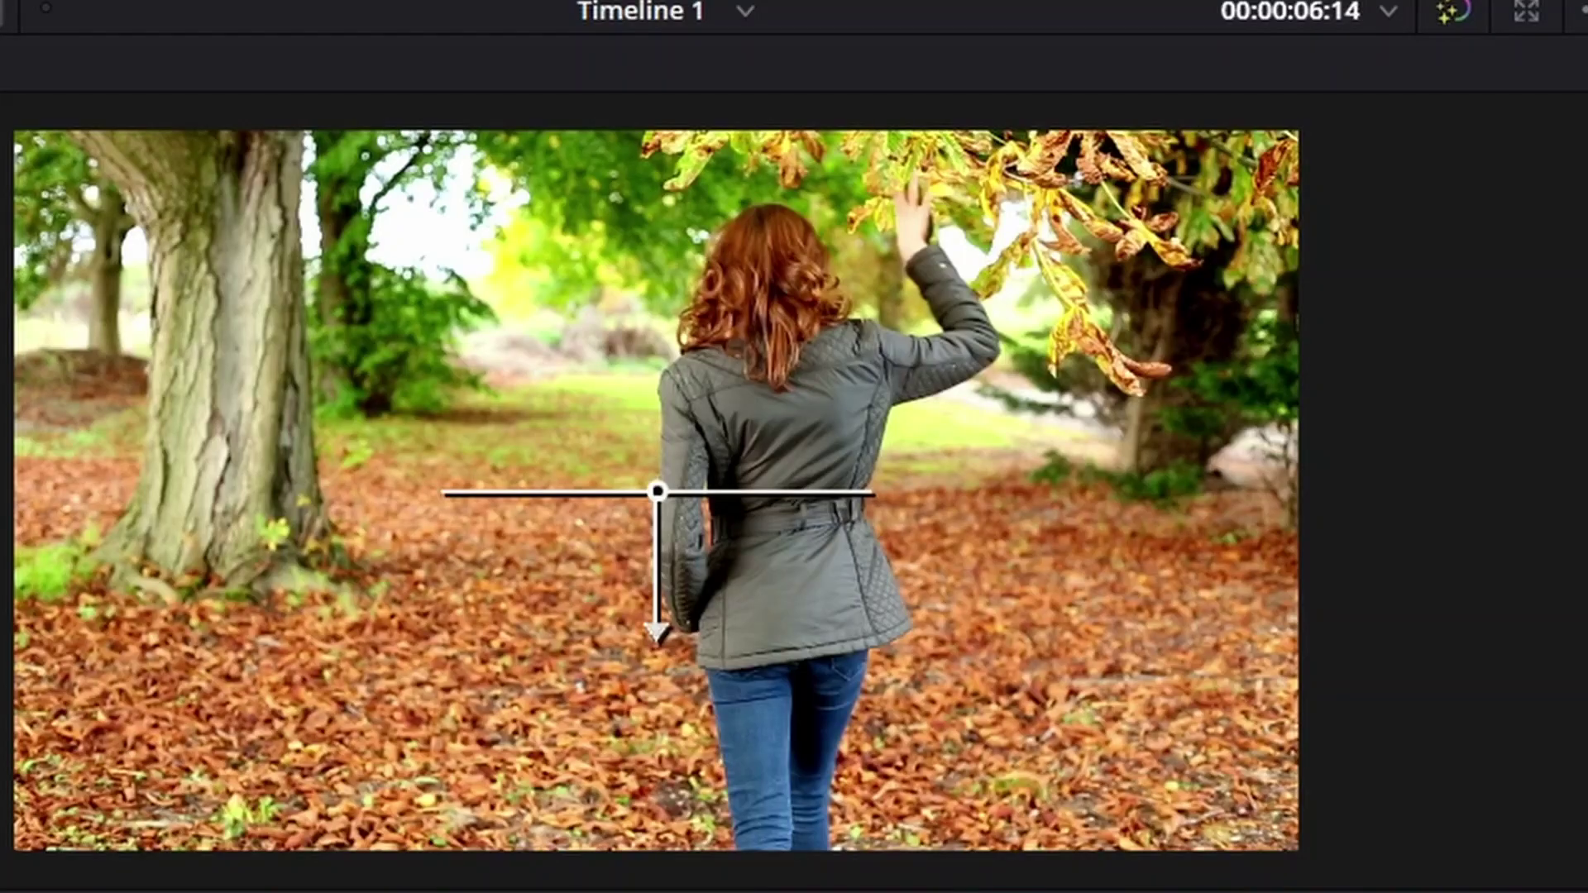
{"action": "left_click_drag", "start_coordinate": [657, 492], "coordinate": [719, 257]}
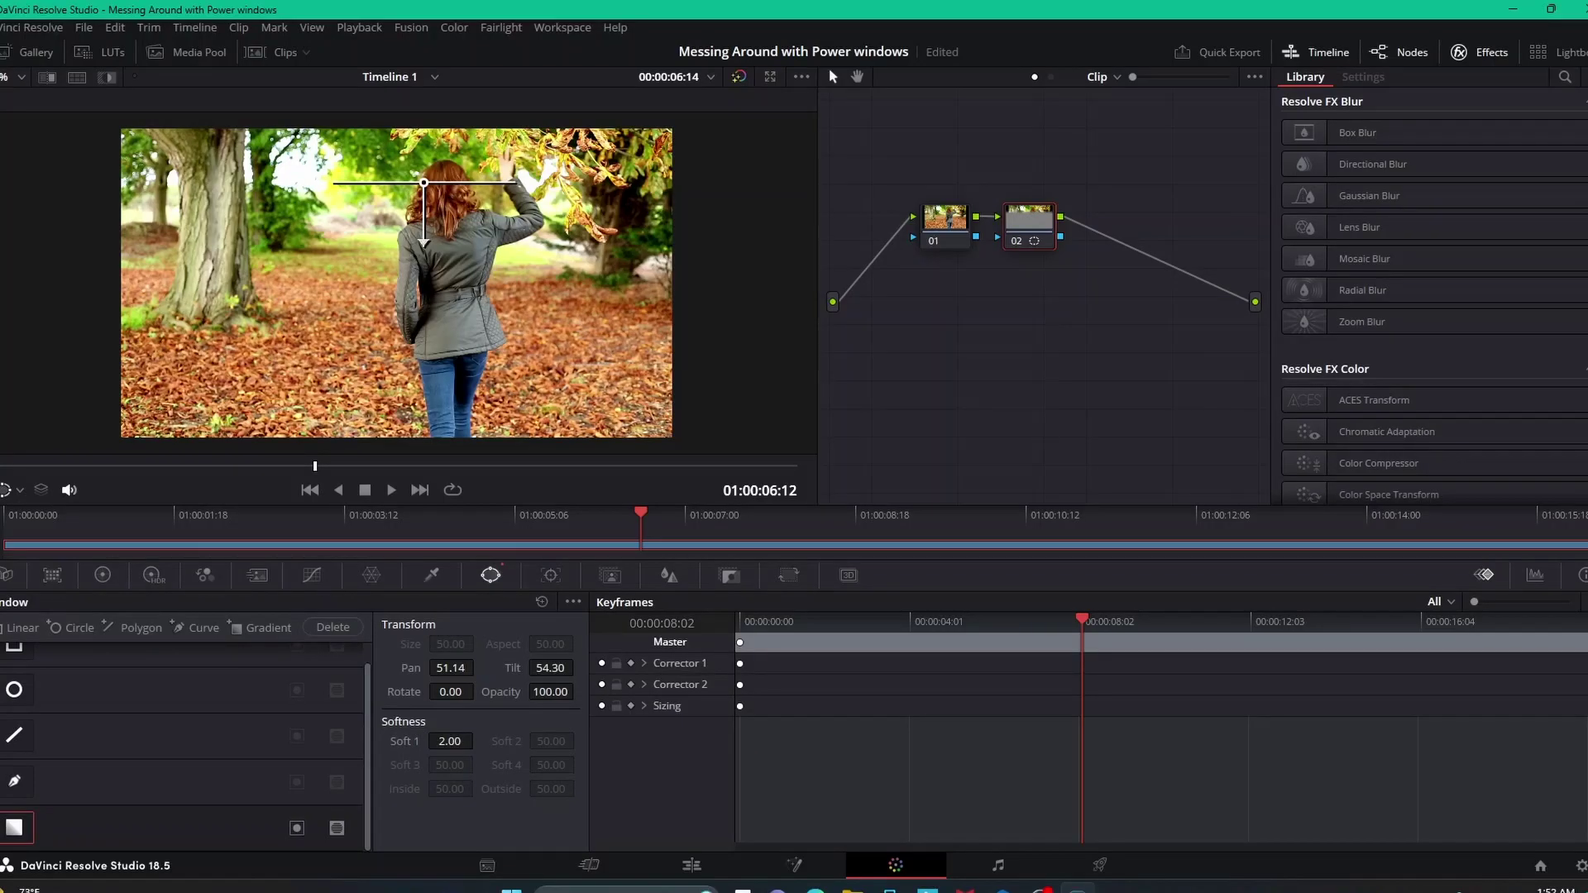
{"action": "left_click_drag", "start_coordinate": [424, 182], "coordinate": [243, 186]}
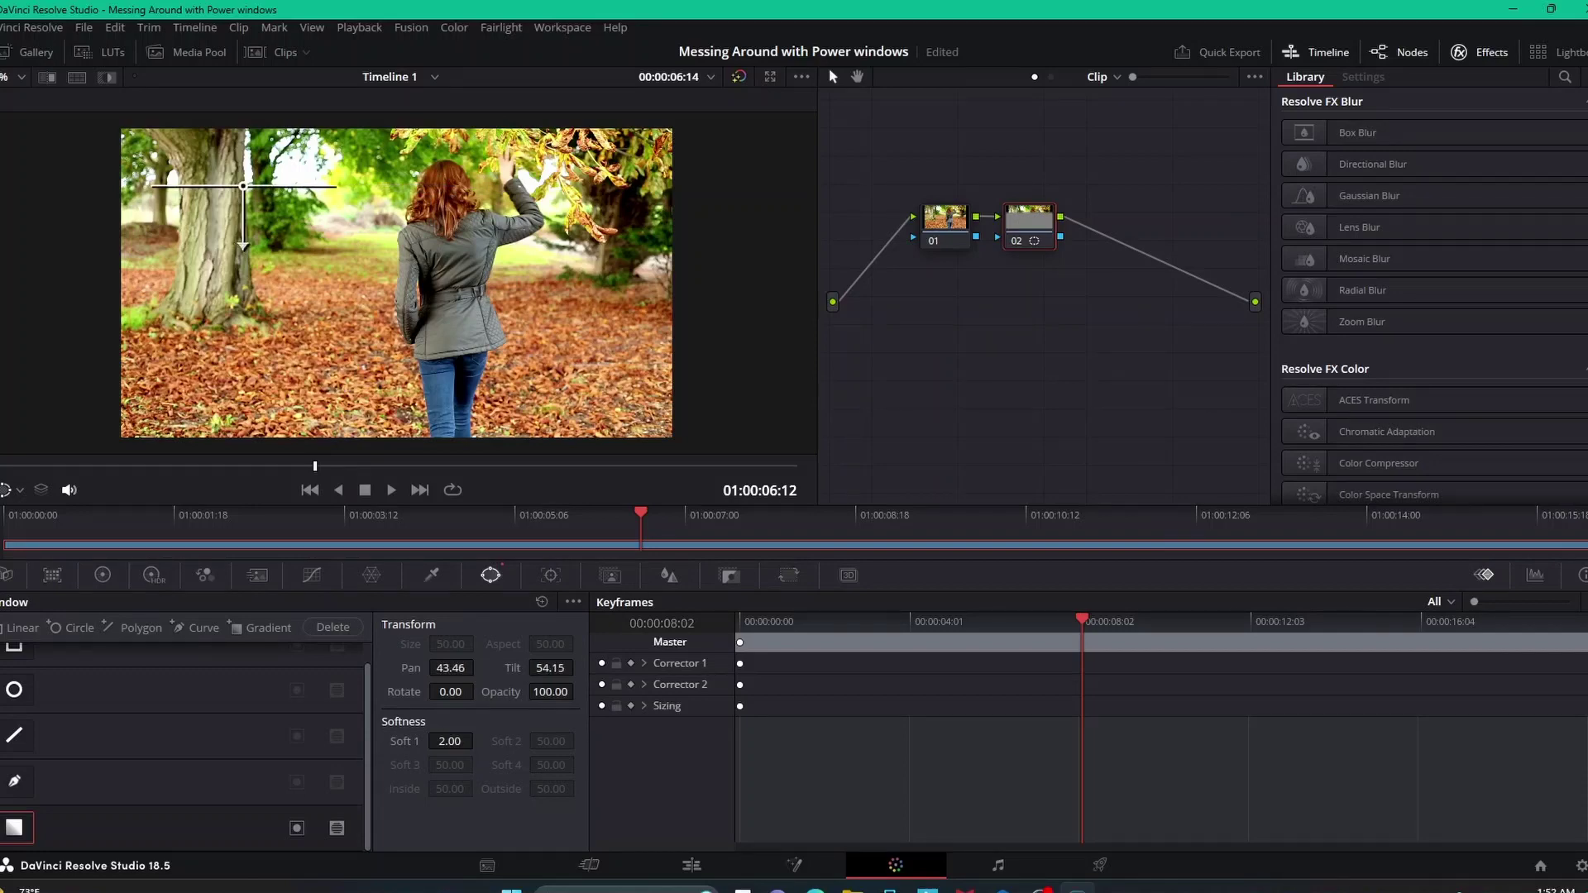
{"action": "left_click_drag", "start_coordinate": [243, 186], "coordinate": [399, 285]}
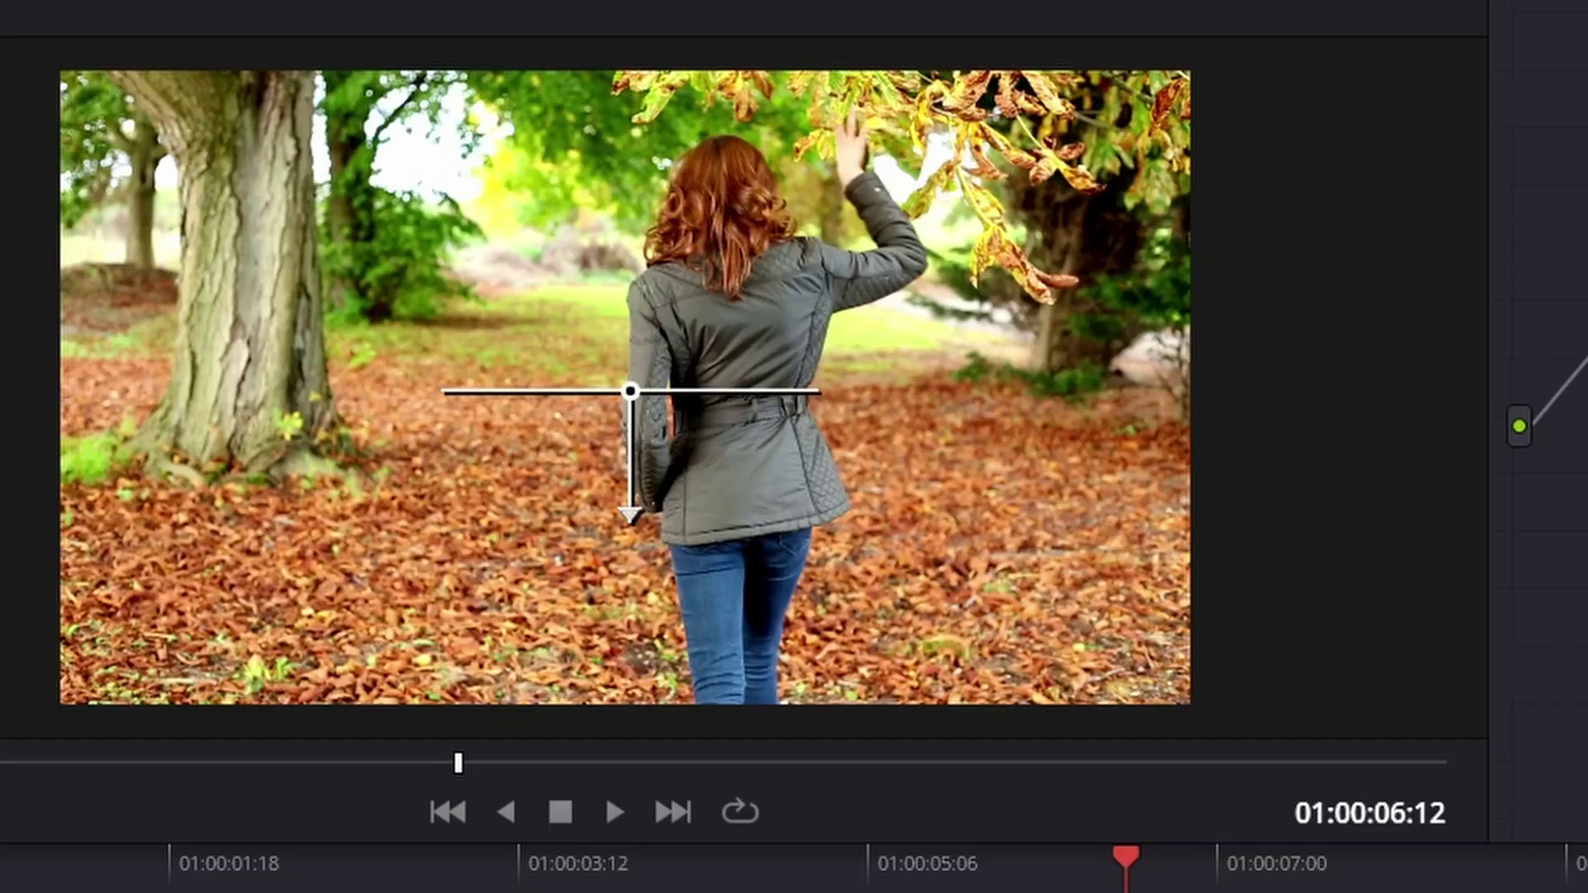
- Highlight the gradient window's affected area in the viewer and move the window up toward the woman's shoulders and slightly toward the tree
{"action": "left_click", "coordinate": [302, 222]}
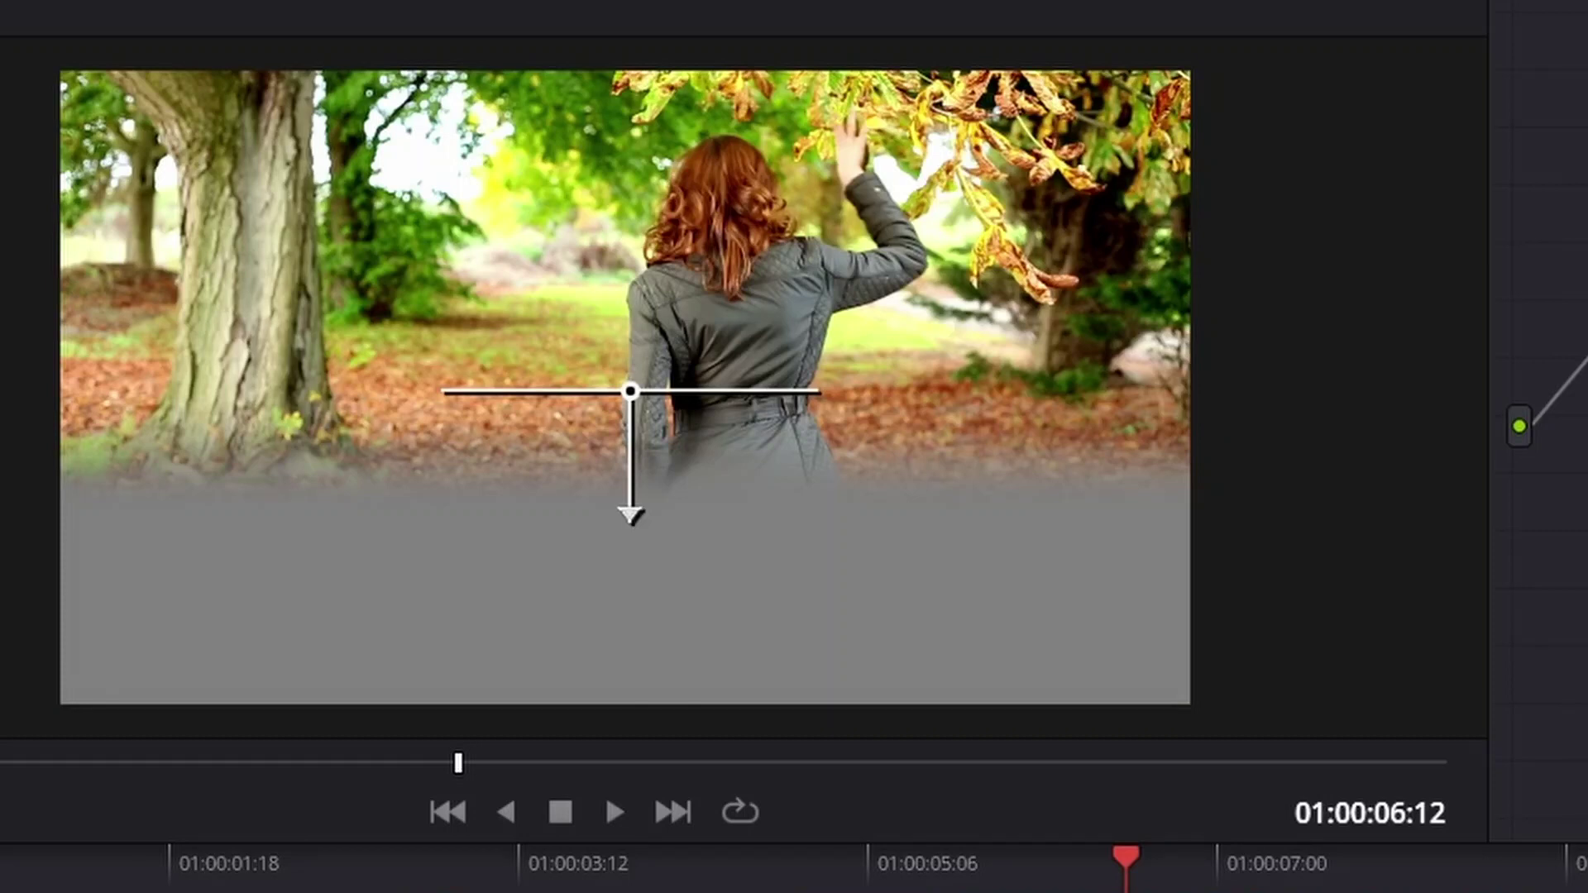
{"action": "left_click_drag", "start_coordinate": [630, 391], "coordinate": [616, 277]}
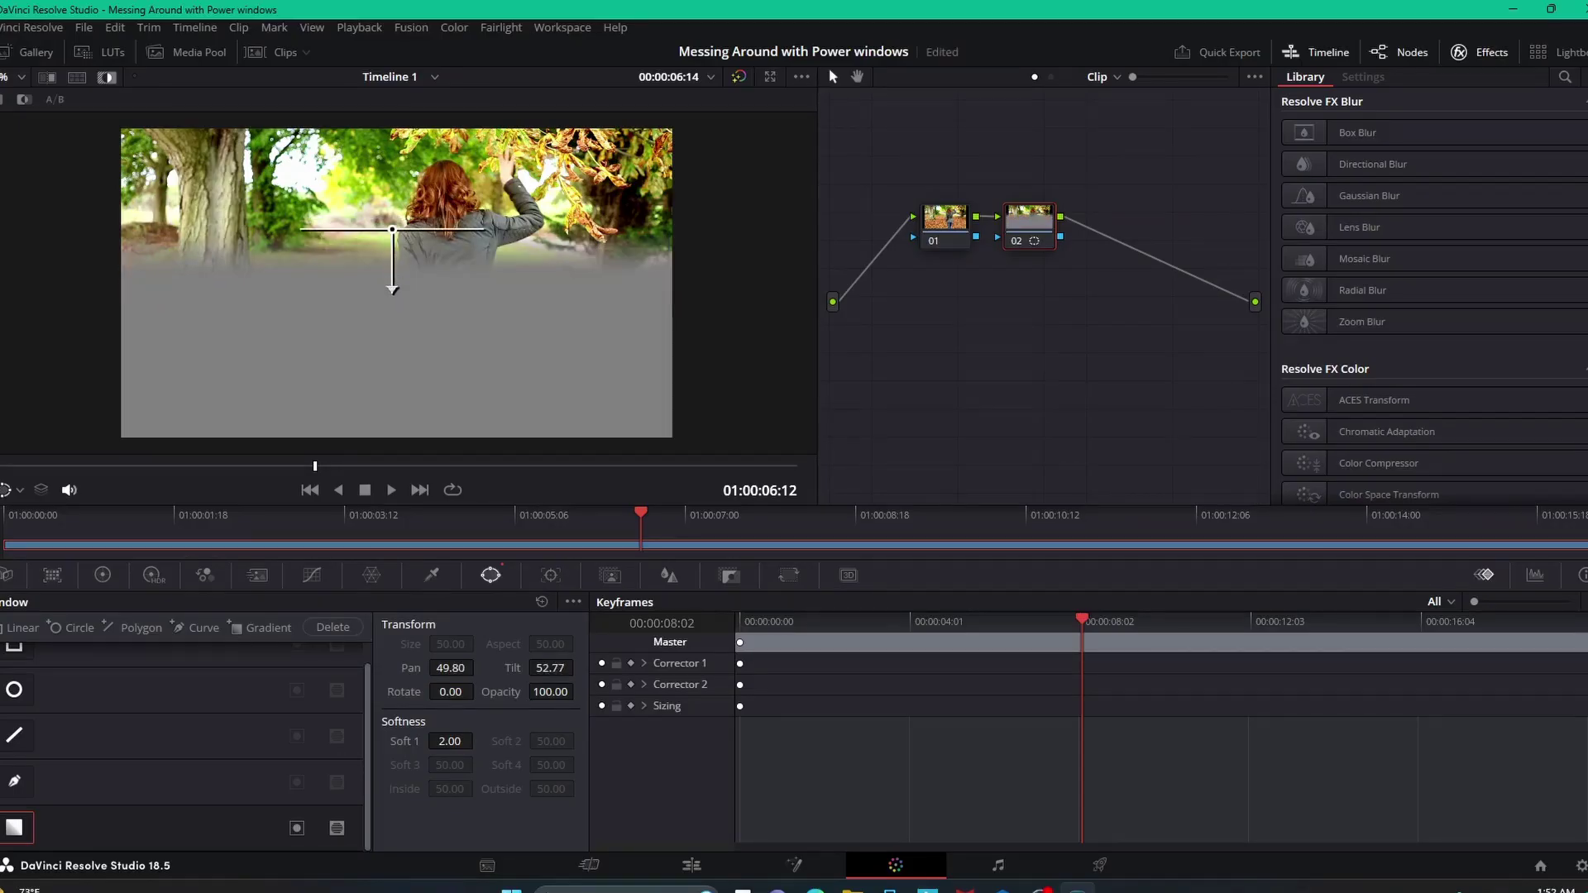
{"action": "left_click_drag", "start_coordinate": [392, 229], "coordinate": [361, 246]}
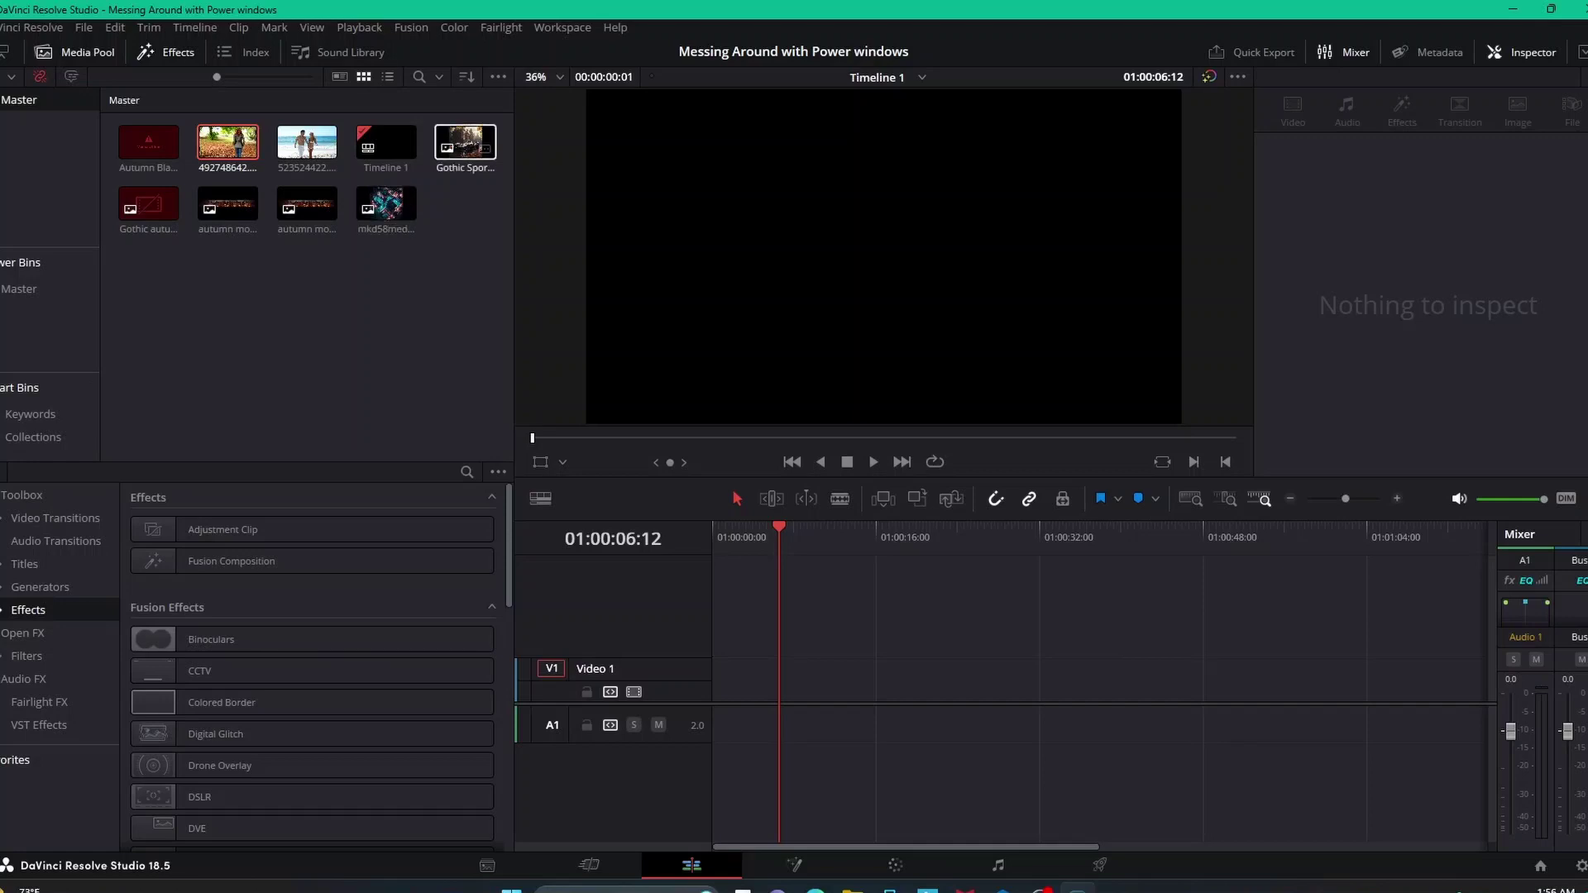
- Place the Gothic sports car image at the start of track Video 1 and return the playhead to the timeline's beginning
{"action": "left_click_drag", "start_coordinate": [465, 142], "coordinate": [715, 676]}
{"action": "left_click_drag", "start_coordinate": [674, 807], "coordinate": [674, 806]}
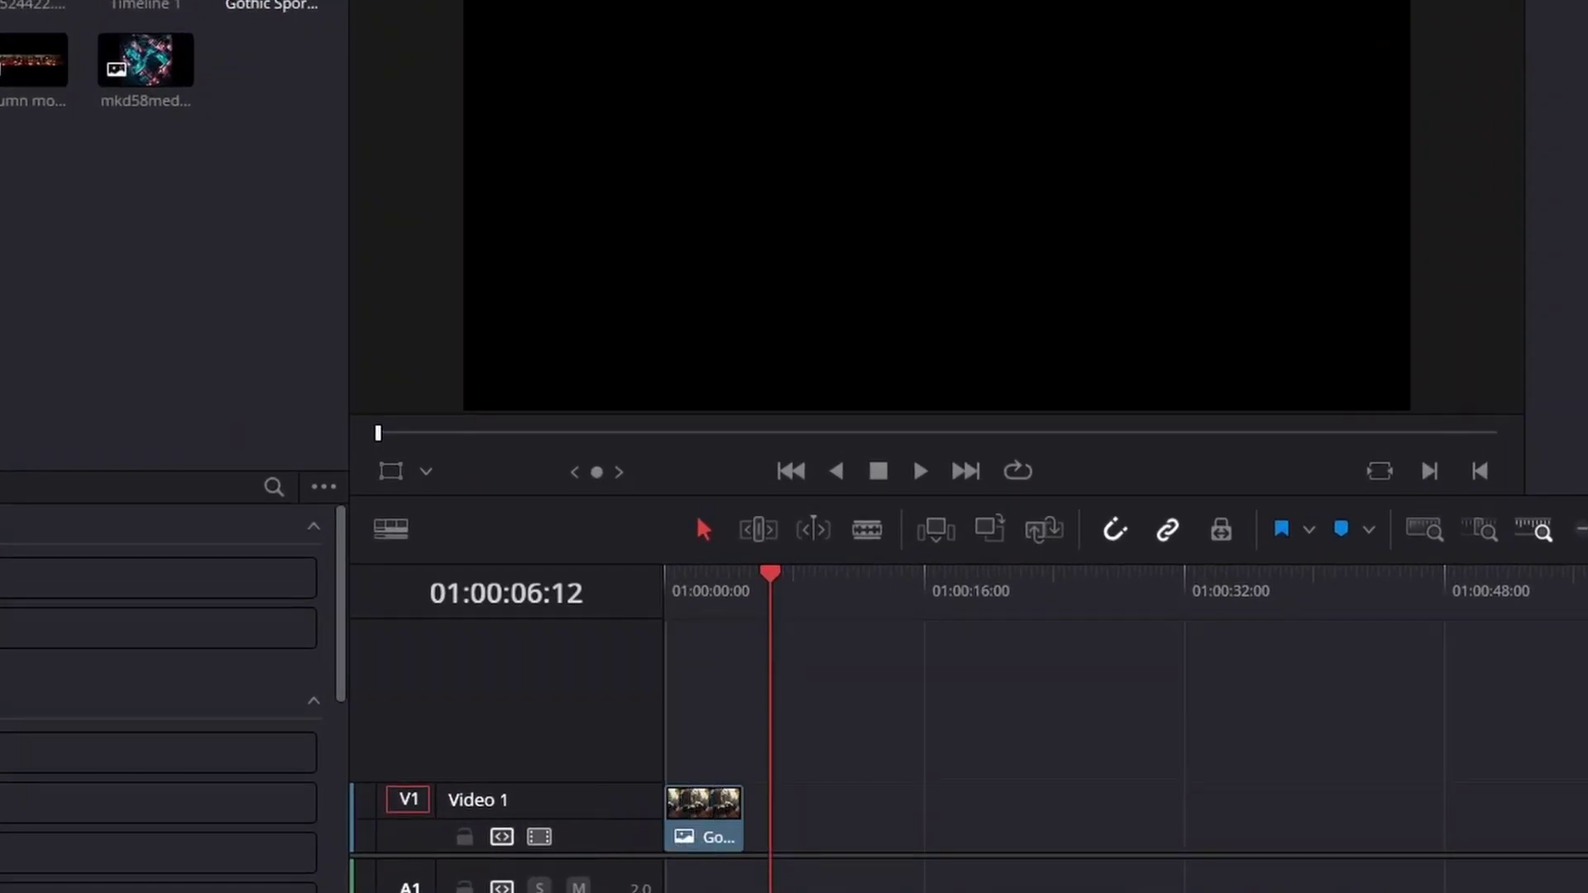
{"action": "key", "text": "Home"}
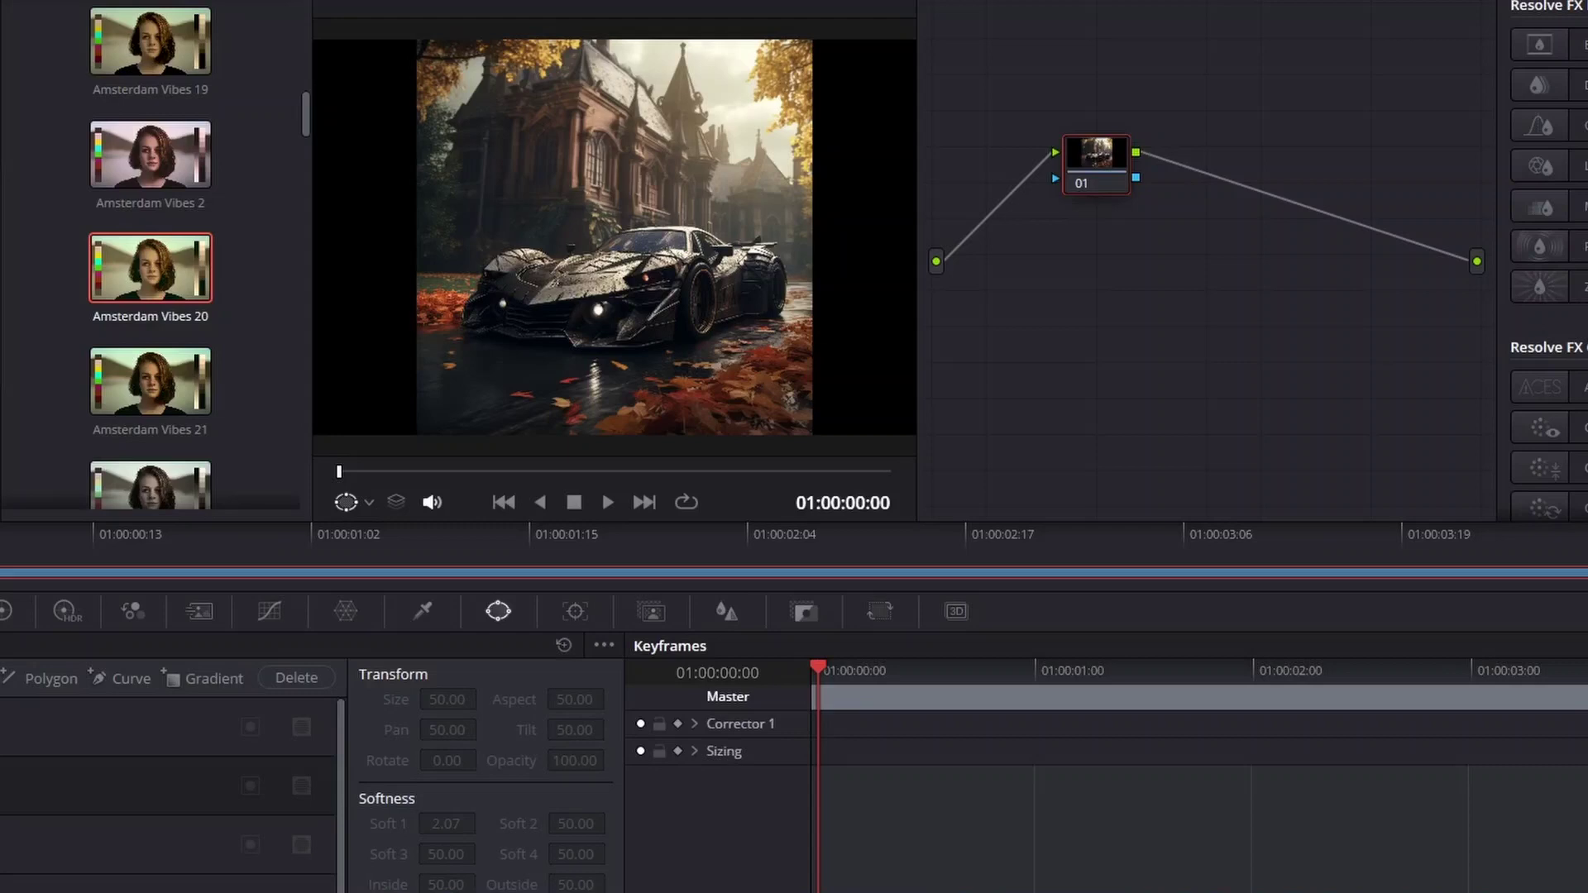
- Add a serial node 02 after node 01 on the car image and space the two nodes slightly apart
{"action": "left_click_drag", "start_coordinate": [1097, 164], "coordinate": [1090, 168]}
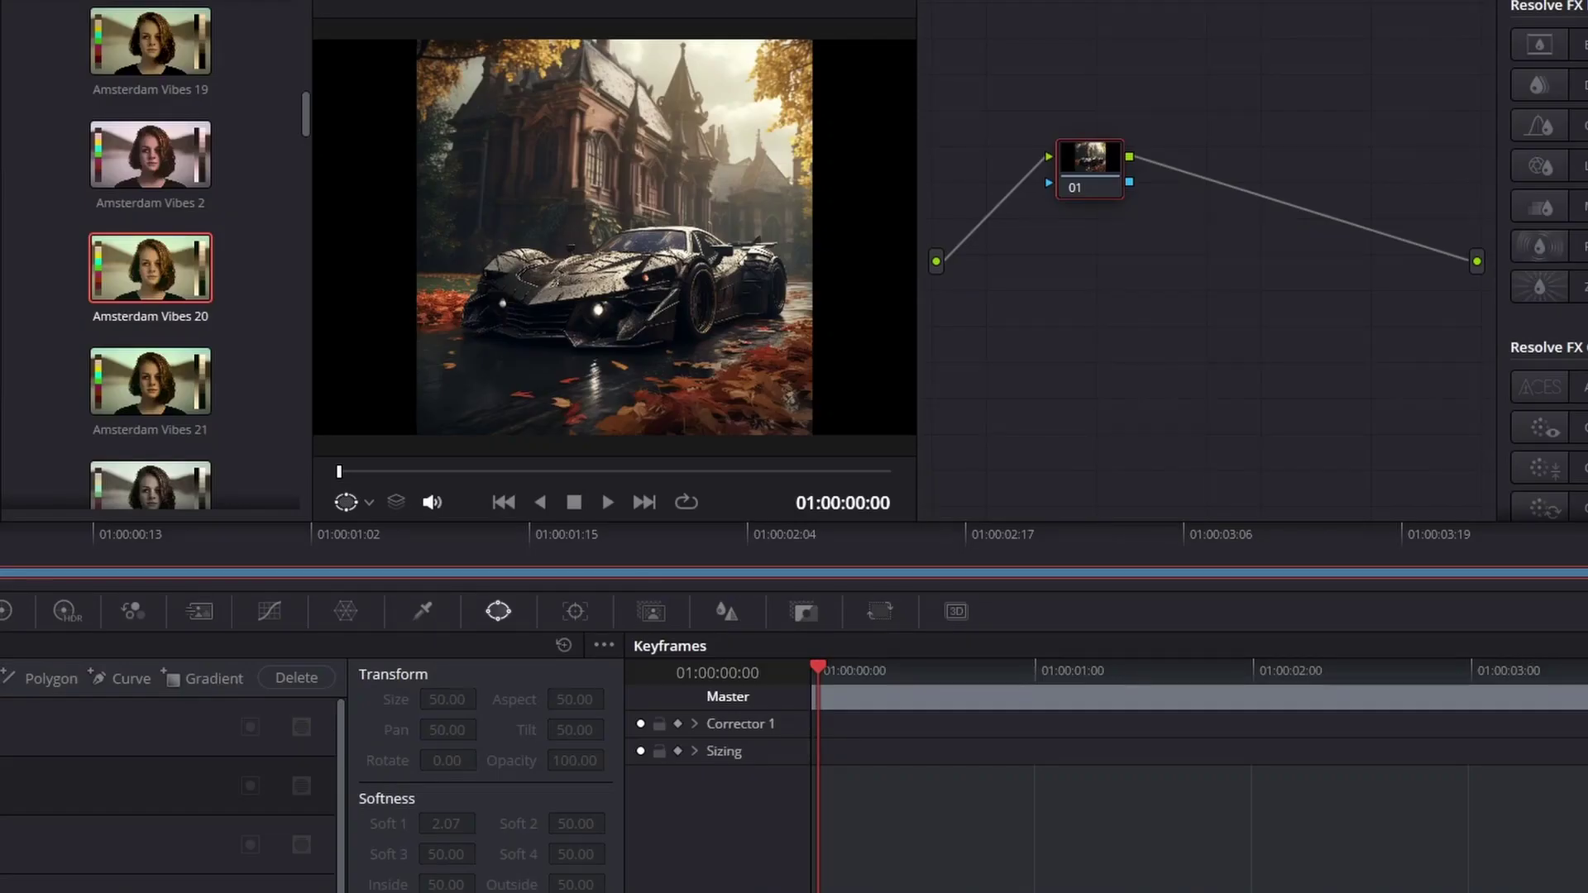
{"action": "right_click", "coordinate": [1090, 164]}
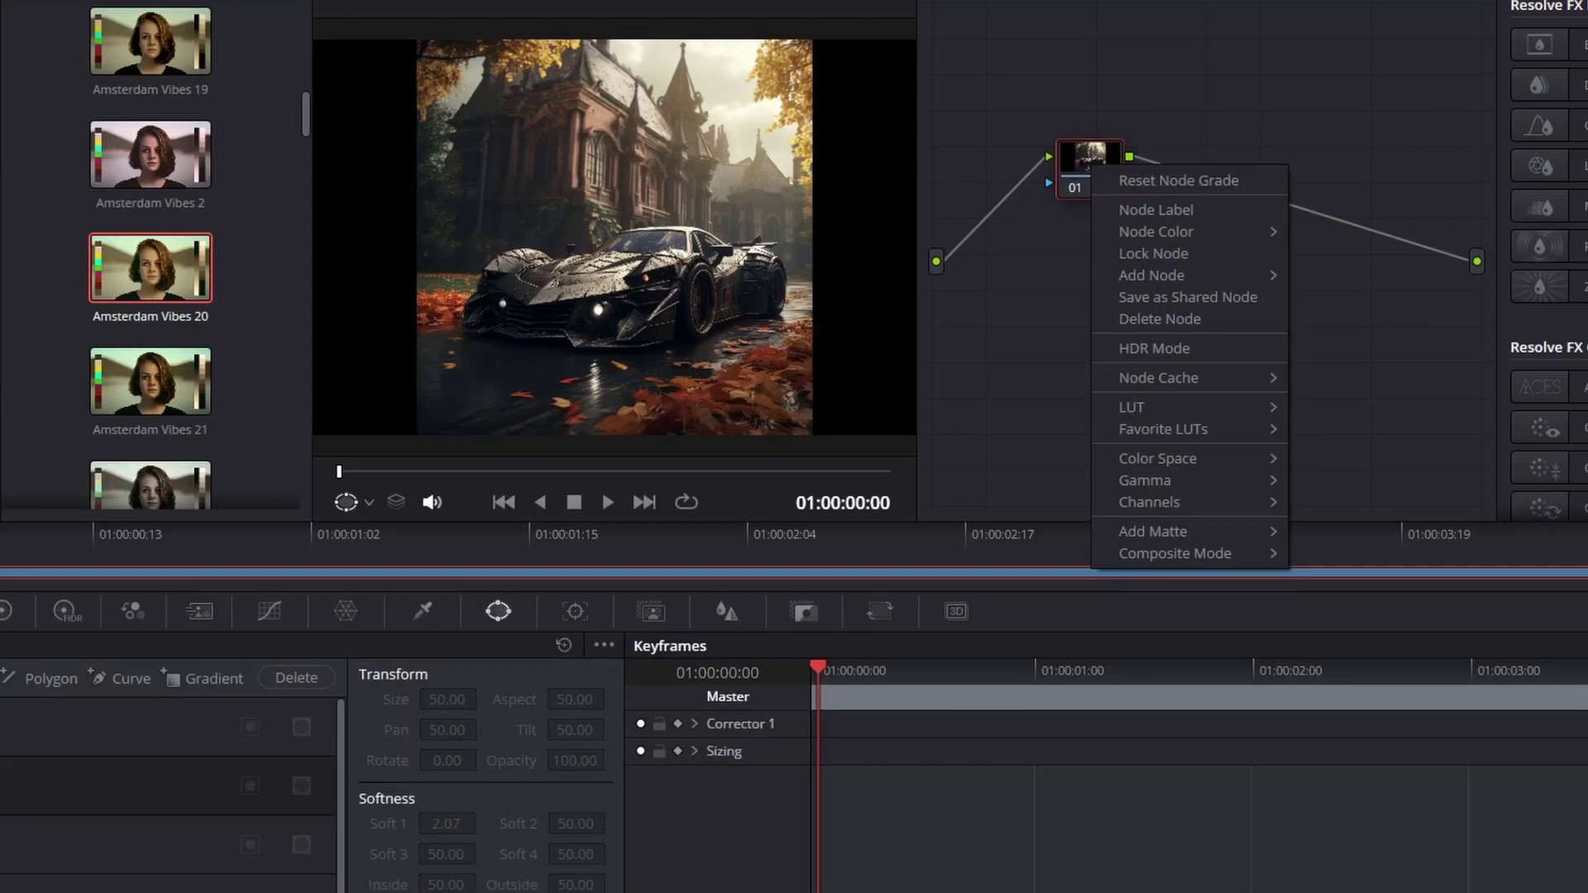
{"action": "mouse_move", "coordinate": [1151, 275]}
{"action": "left_click", "coordinate": [1368, 274]}
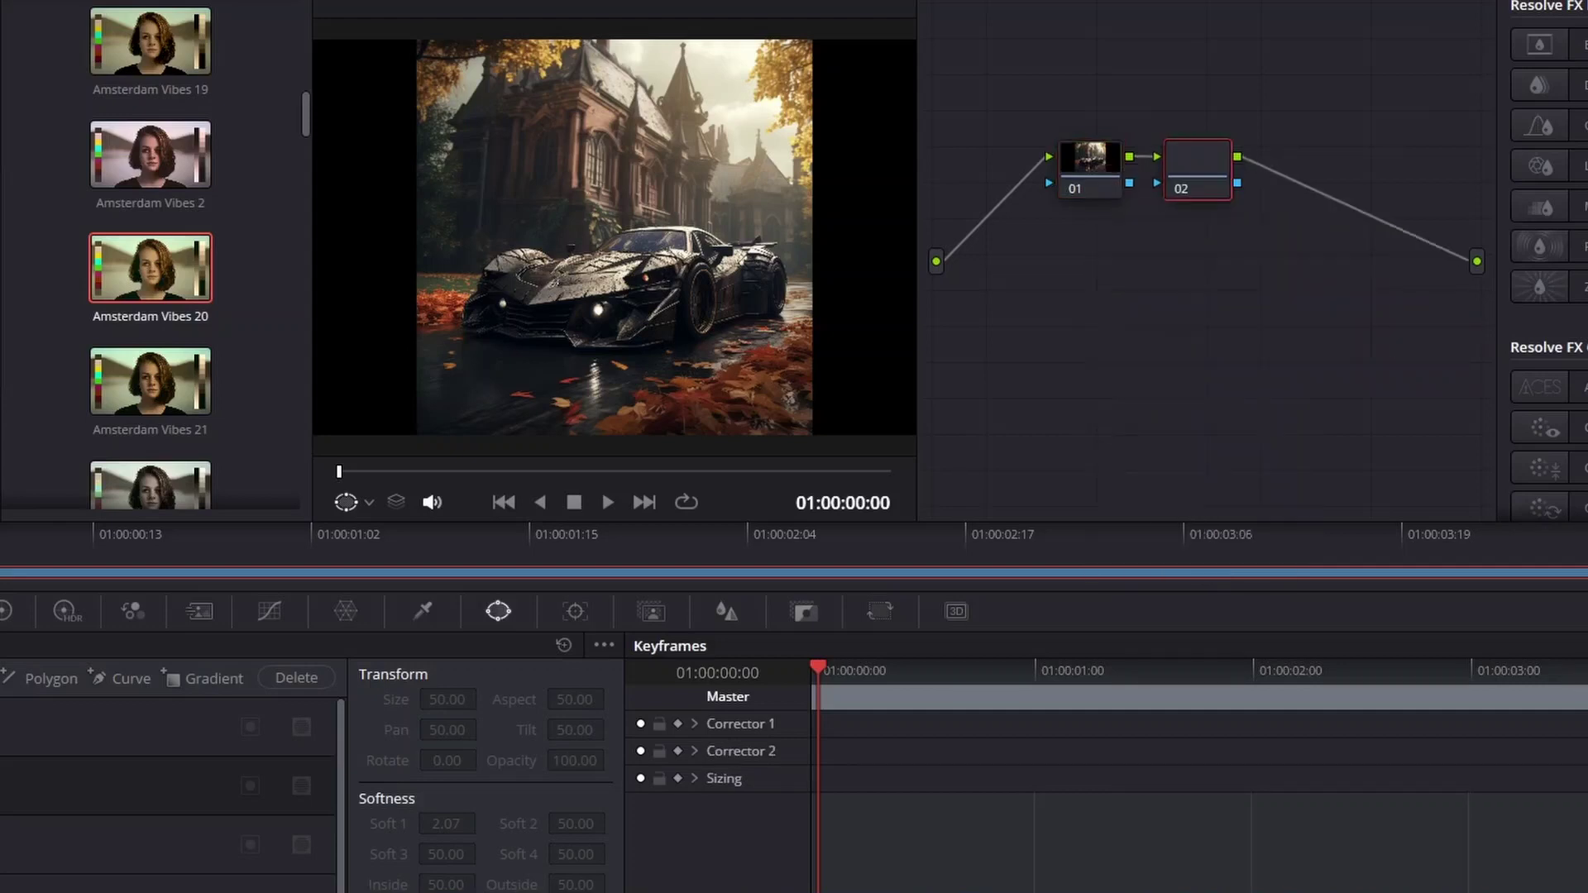
{"action": "left_click_drag", "start_coordinate": [1198, 165], "coordinate": [1212, 165]}
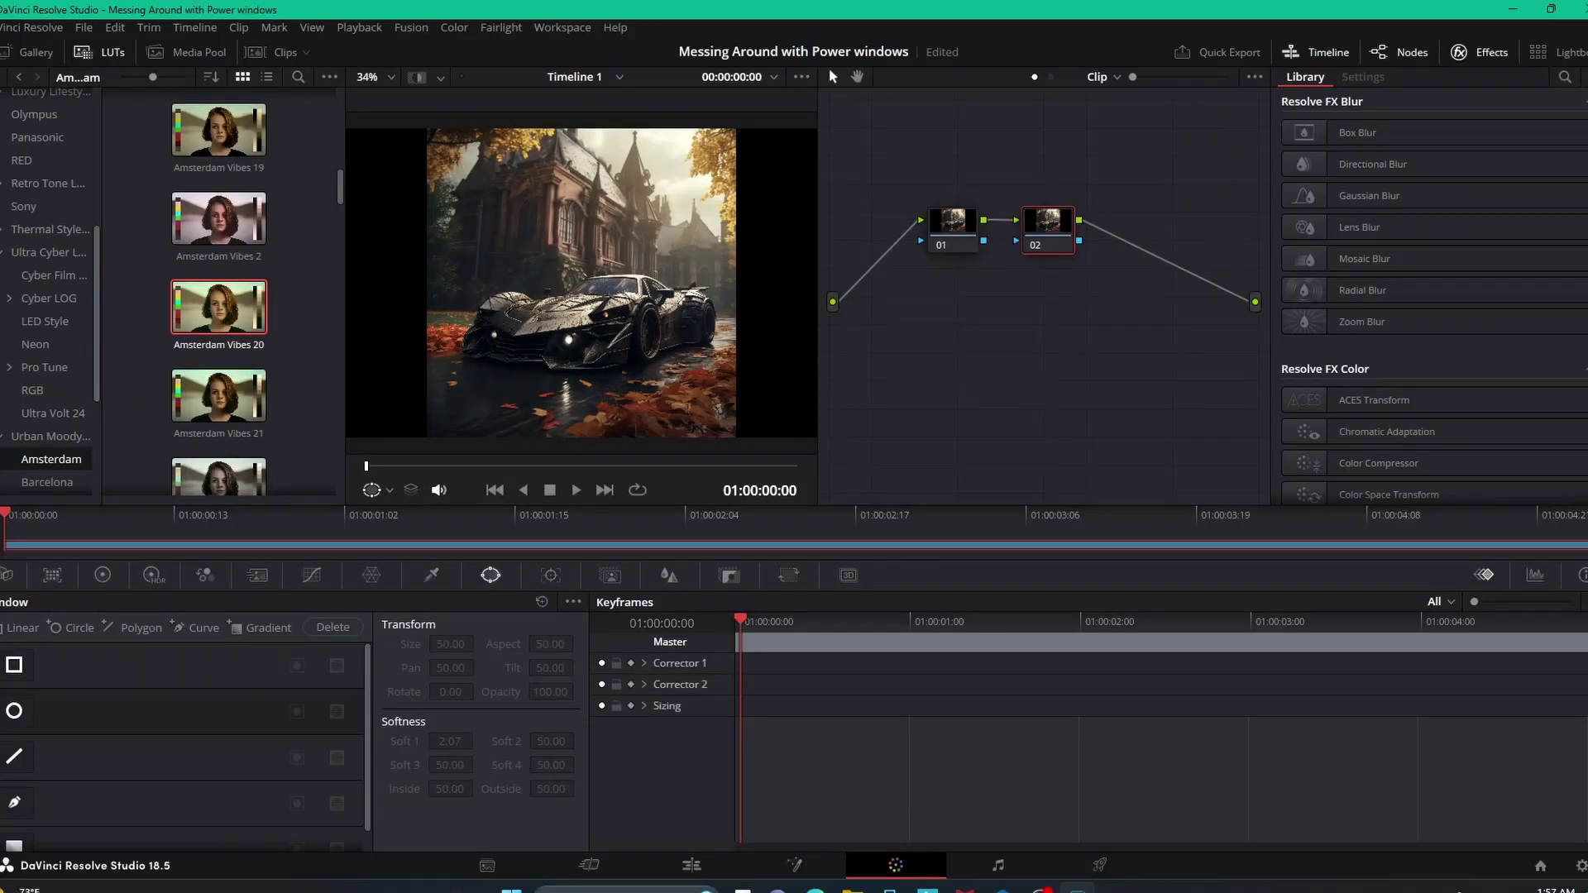
- Add a curve window to node 02 and trace its outline from above the car's windshield down along the far mirror and hood
{"action": "left_click", "coordinate": [14, 802]}
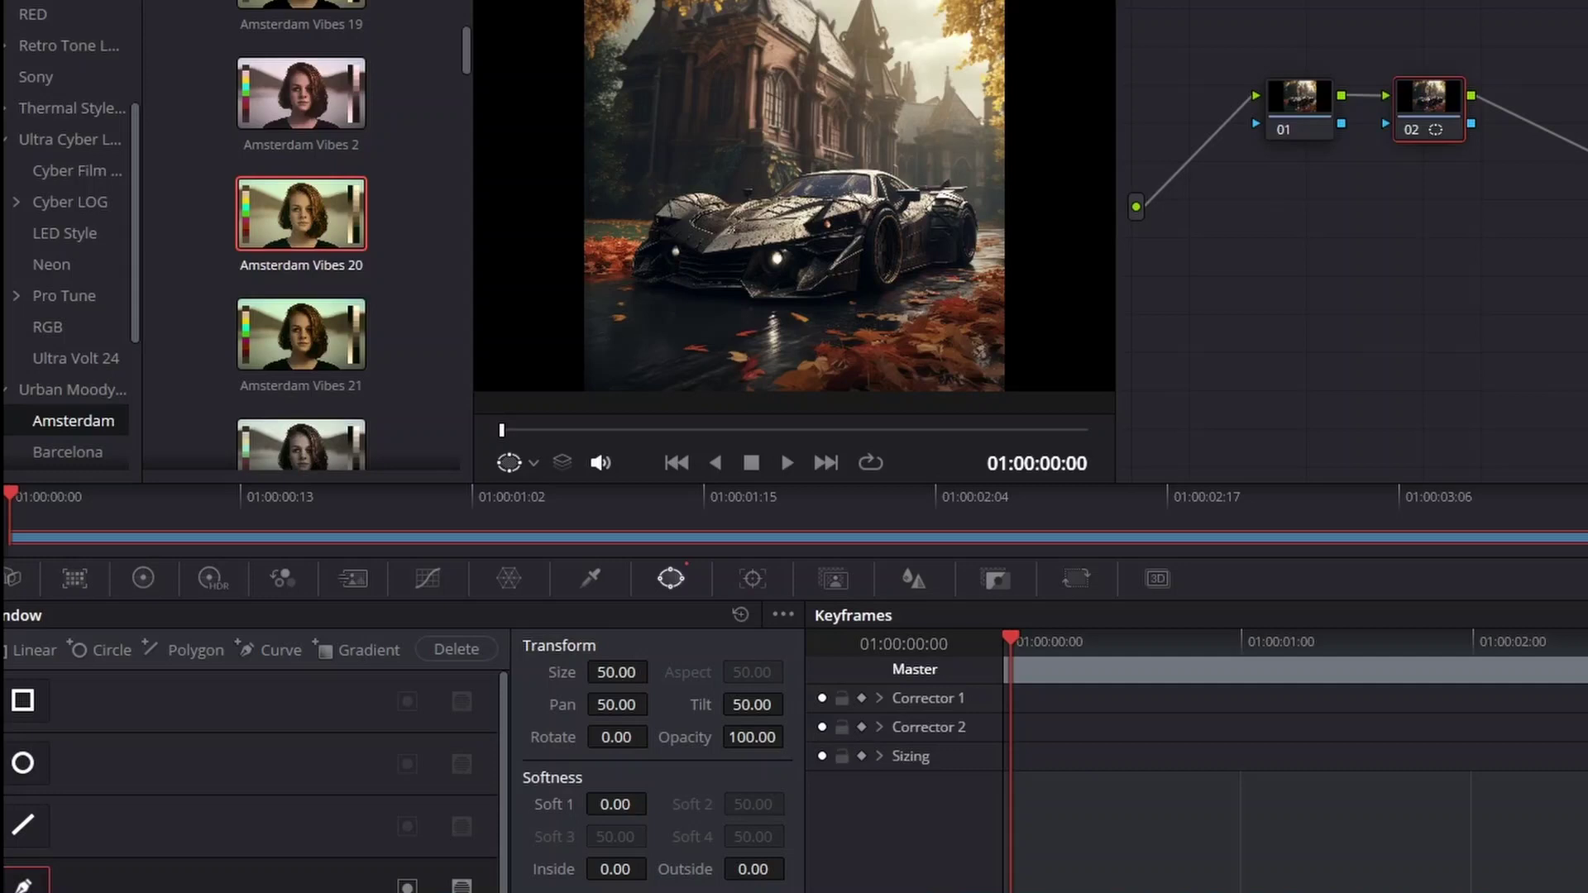
{"action": "scroll", "coordinate": [794, 178], "scroll_direction": "up", "scroll_amount": 4}
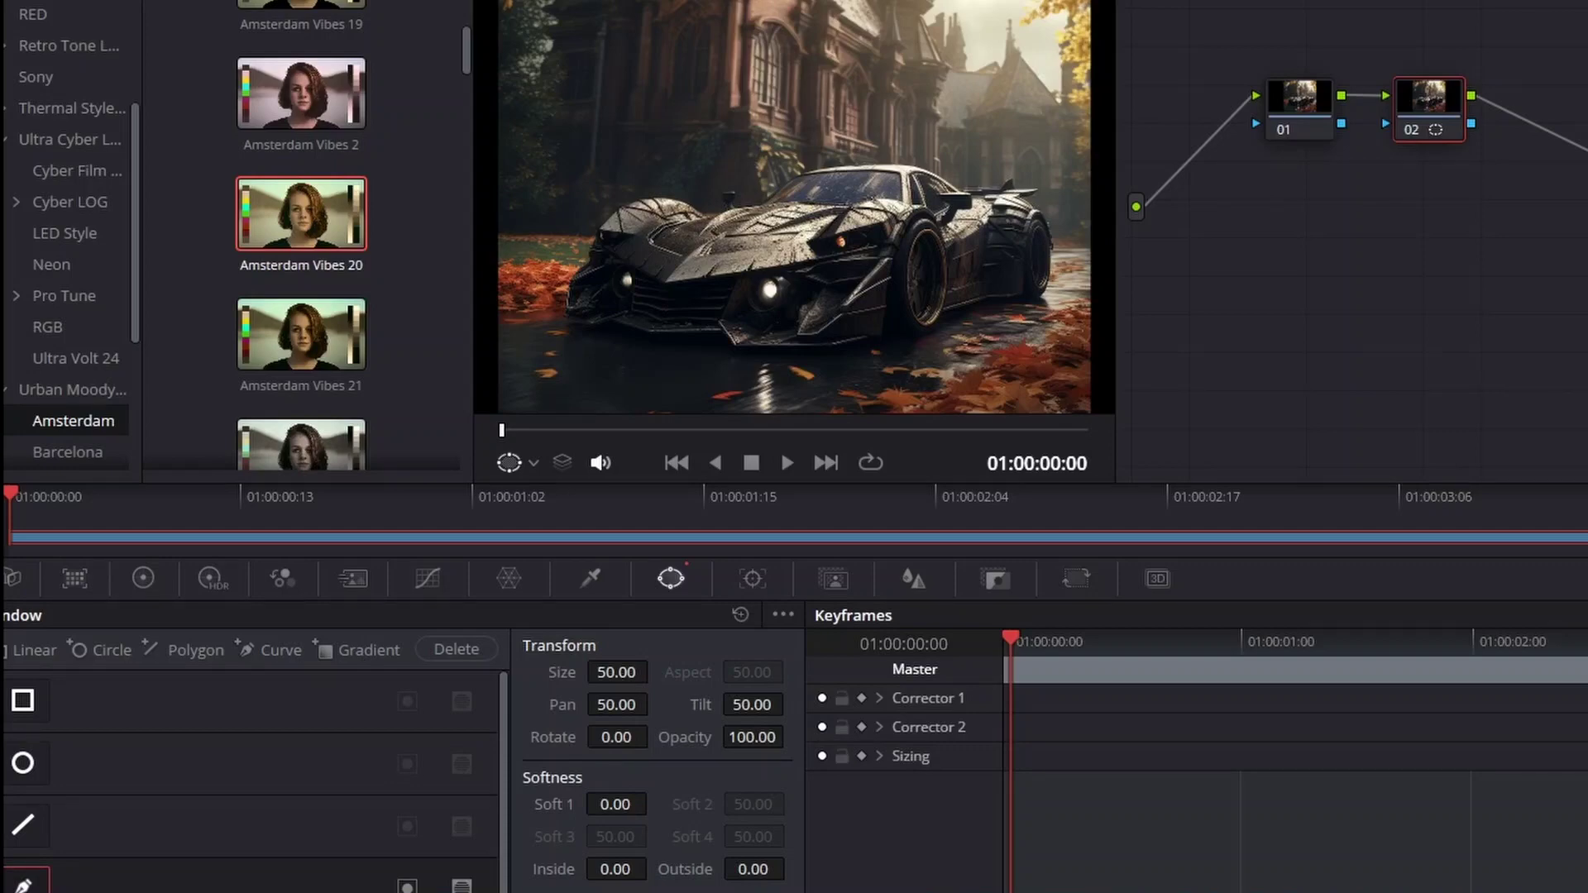
{"action": "left_click", "coordinate": [834, 150]}
{"action": "left_click", "coordinate": [801, 158]}
{"action": "left_click", "coordinate": [767, 185]}
{"action": "left_click", "coordinate": [753, 195]}
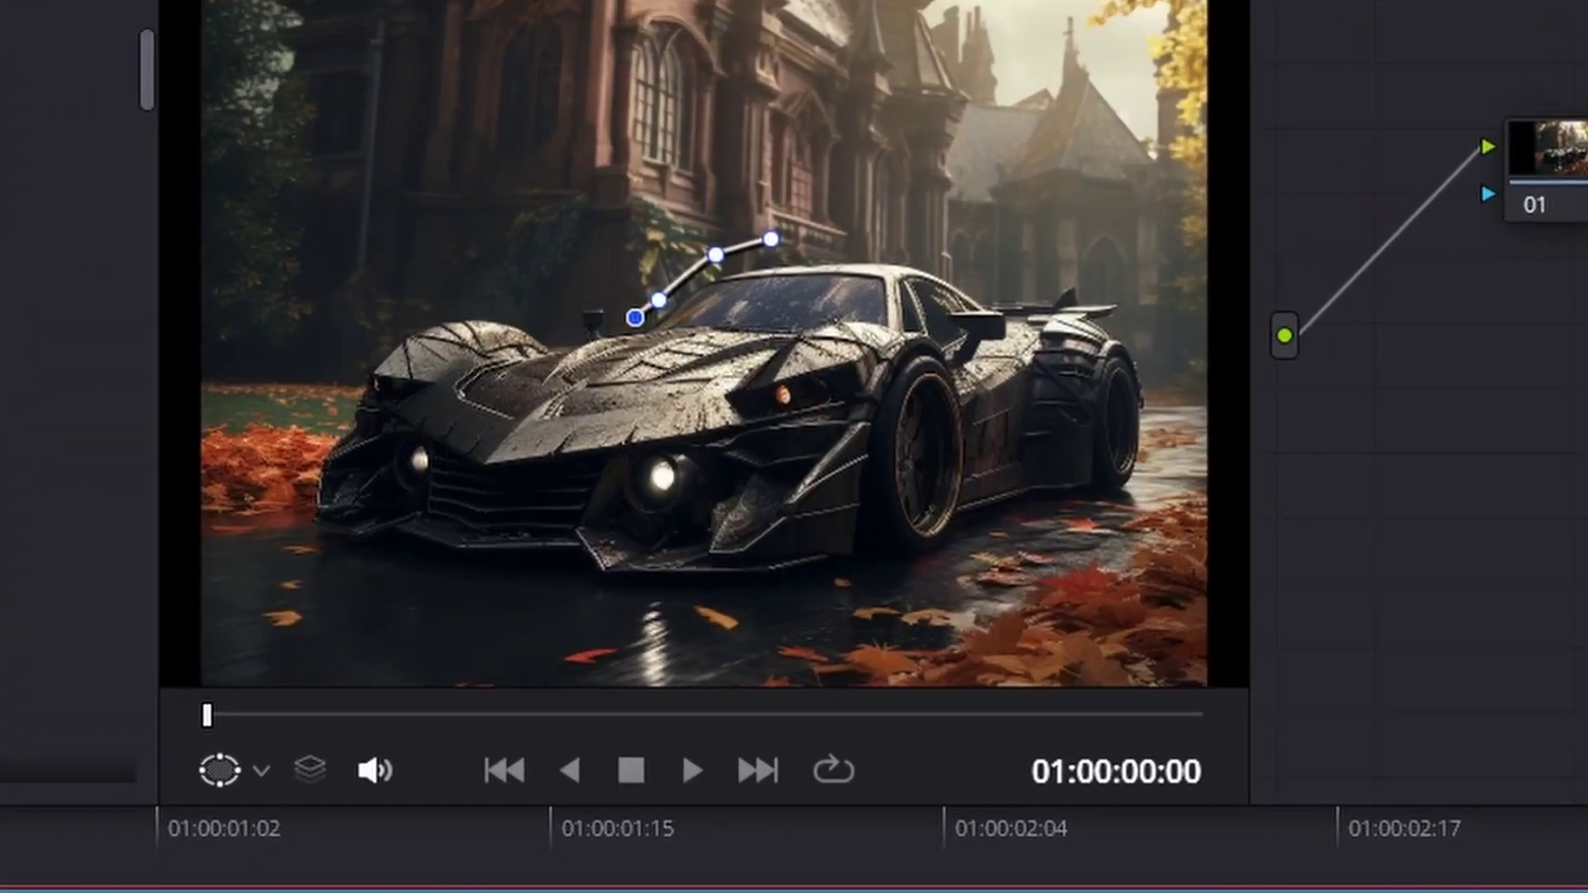
{"action": "left_click", "coordinate": [601, 291]}
{"action": "left_click", "coordinate": [589, 315]}
{"action": "left_click", "coordinate": [535, 322]}
{"action": "left_click", "coordinate": [491, 305]}
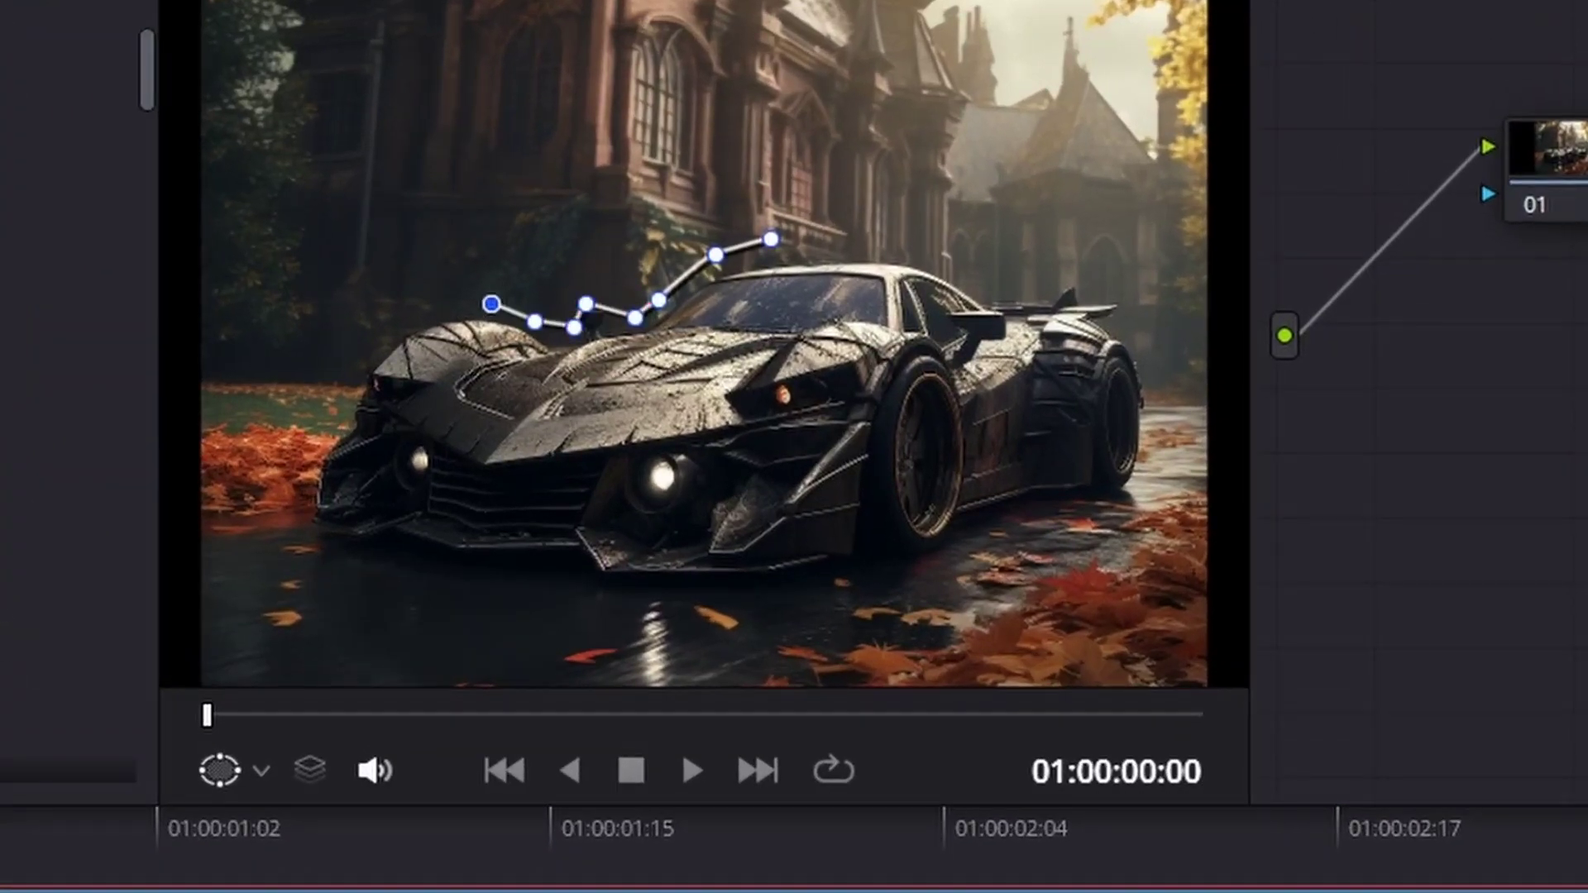
- Continue the curve outline over the car's far front fender and down its front corner to the ground
{"action": "left_click", "coordinate": [426, 299]}
{"action": "left_click", "coordinate": [398, 315]}
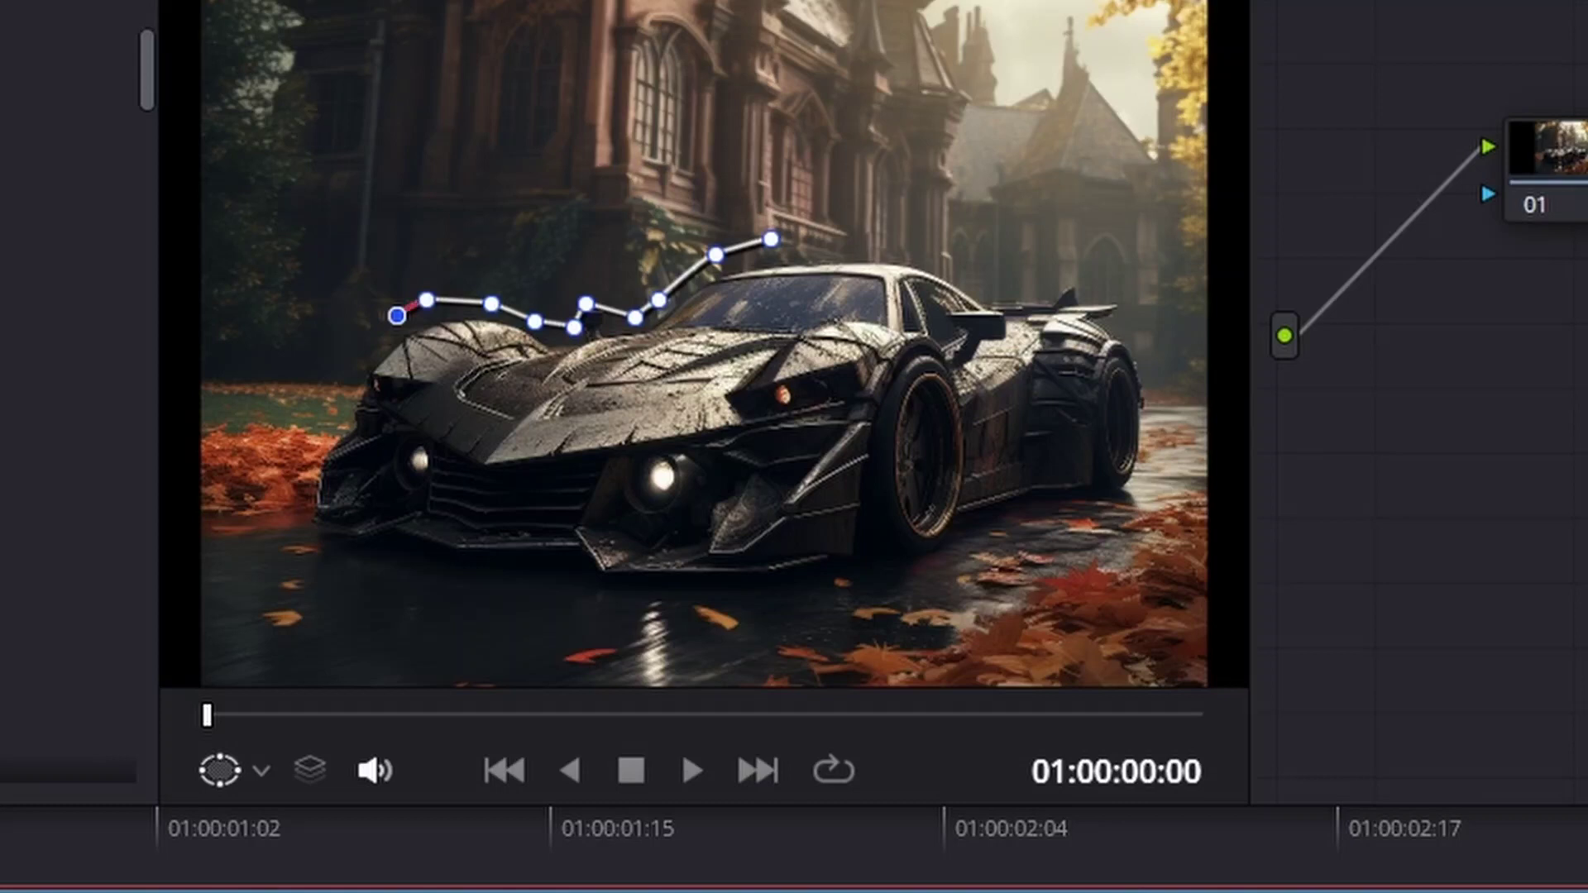
{"action": "left_click", "coordinate": [370, 337]}
{"action": "left_click", "coordinate": [344, 378]}
{"action": "left_click", "coordinate": [334, 403]}
{"action": "left_click", "coordinate": [327, 425]}
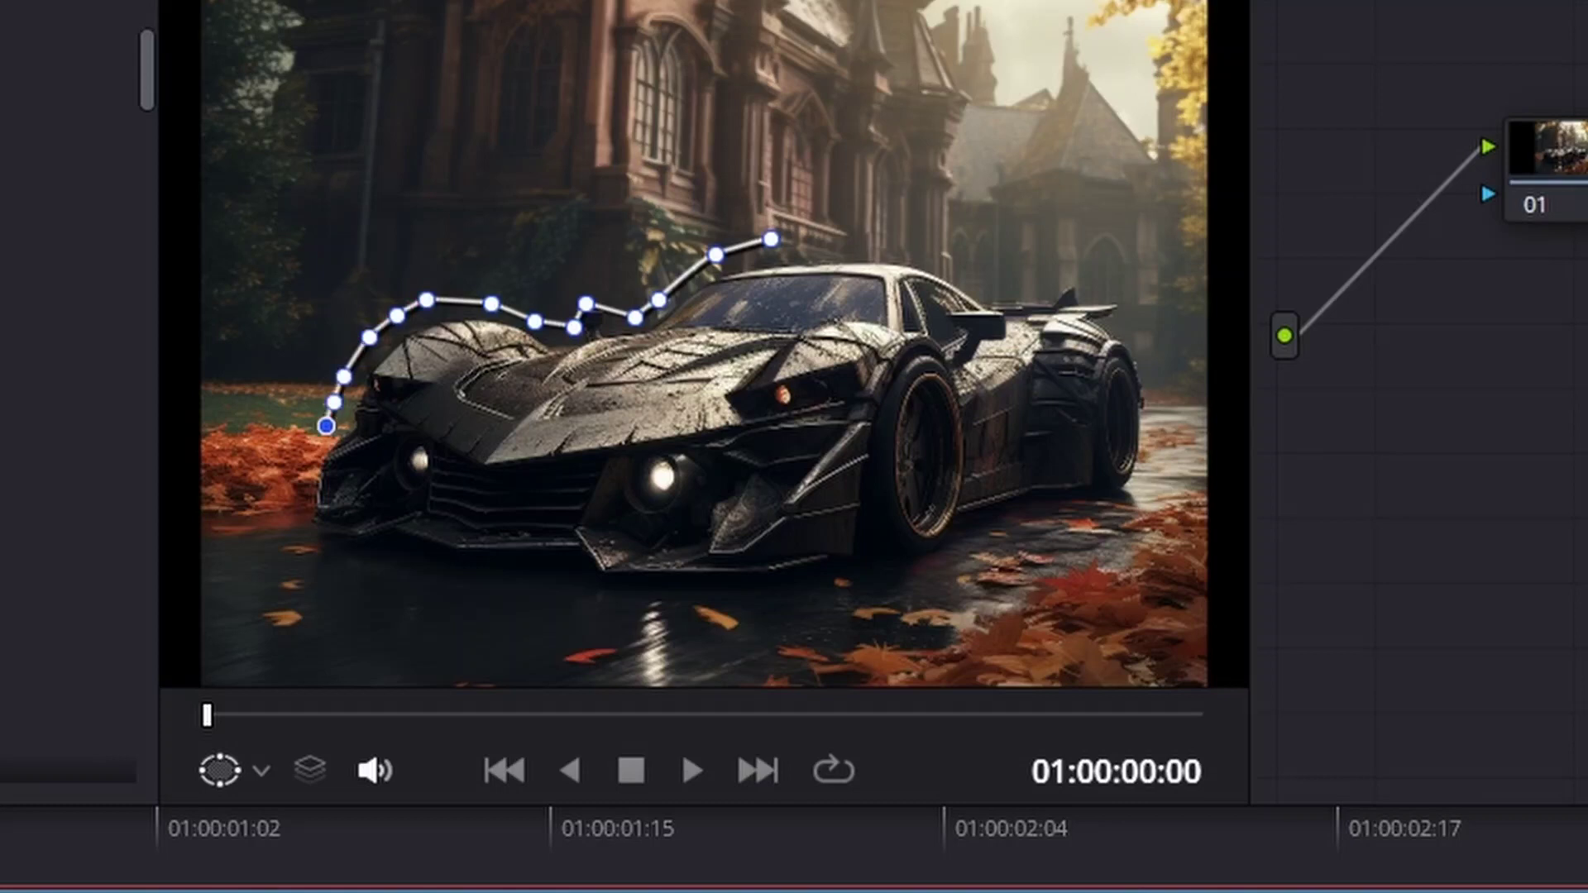
{"action": "left_click", "coordinate": [307, 457]}
{"action": "left_click", "coordinate": [299, 497]}
{"action": "left_click", "coordinate": [301, 537]}
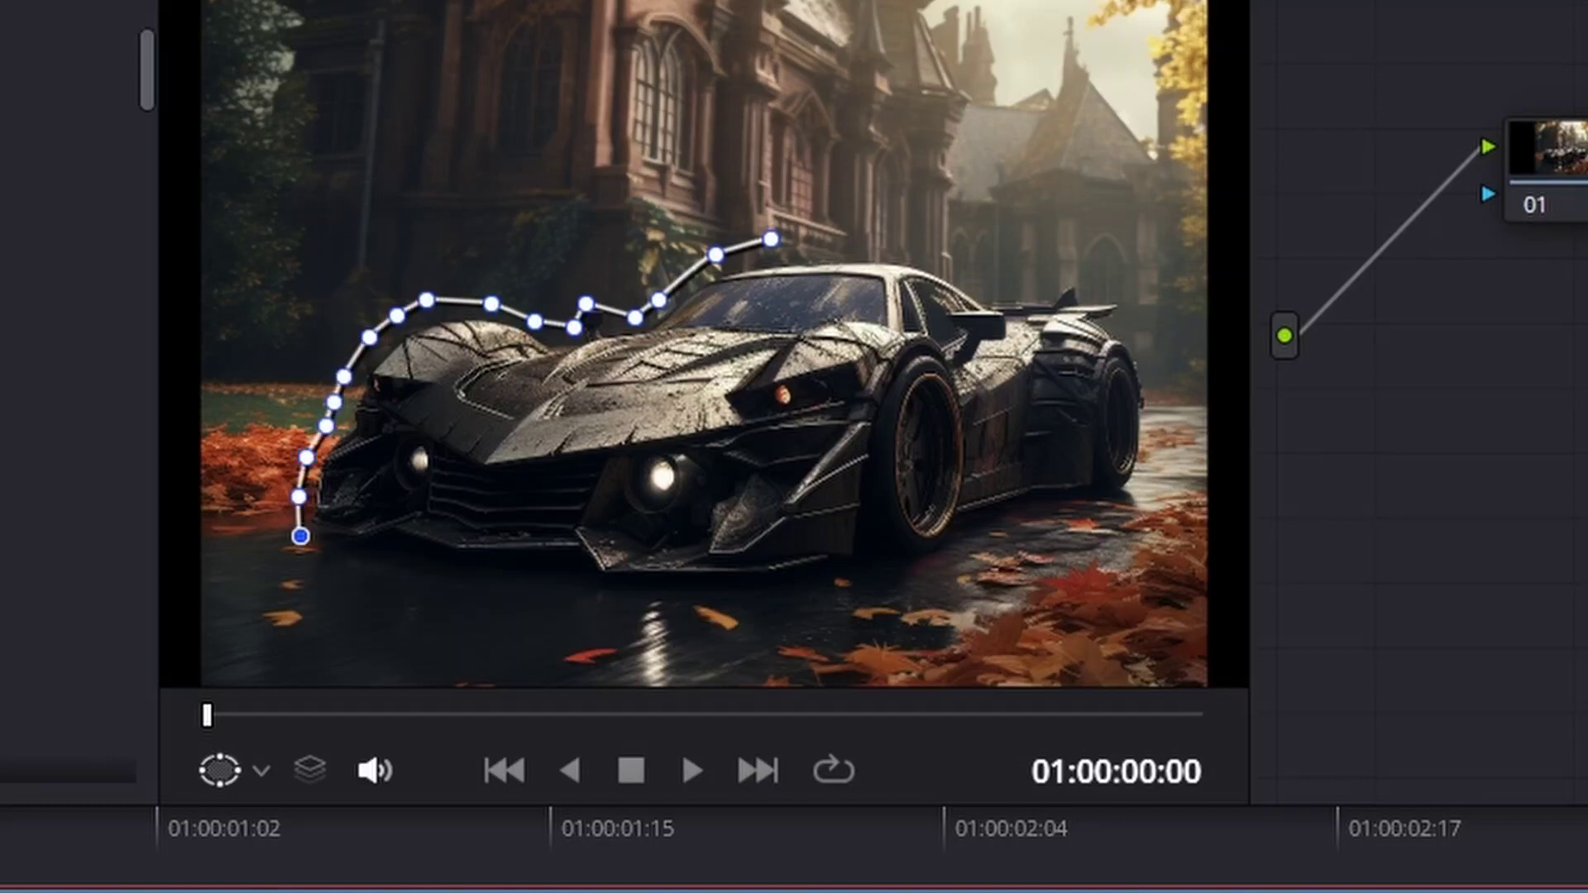
- Continue the curve outline along the wet road beneath the car's front bumper to just below the near front wheel
{"action": "left_click", "coordinate": [346, 551]}
{"action": "left_click", "coordinate": [431, 562]}
{"action": "left_click", "coordinate": [510, 584]}
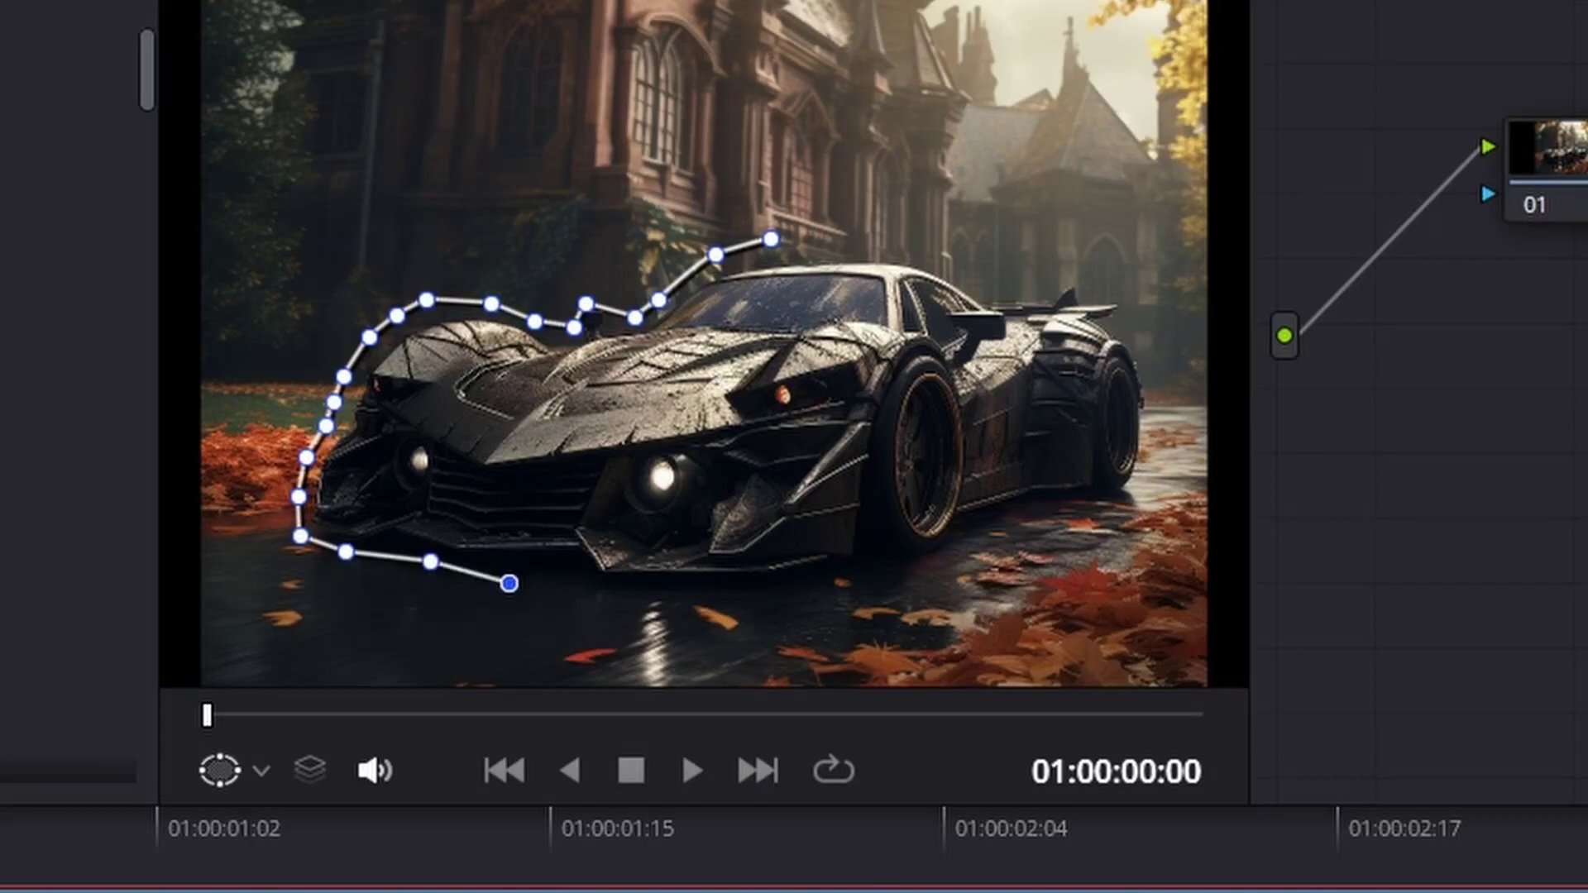
{"action": "left_click", "coordinate": [606, 595]}
{"action": "left_click", "coordinate": [698, 602]}
{"action": "left_click", "coordinate": [781, 600]}
{"action": "left_click", "coordinate": [872, 596]}
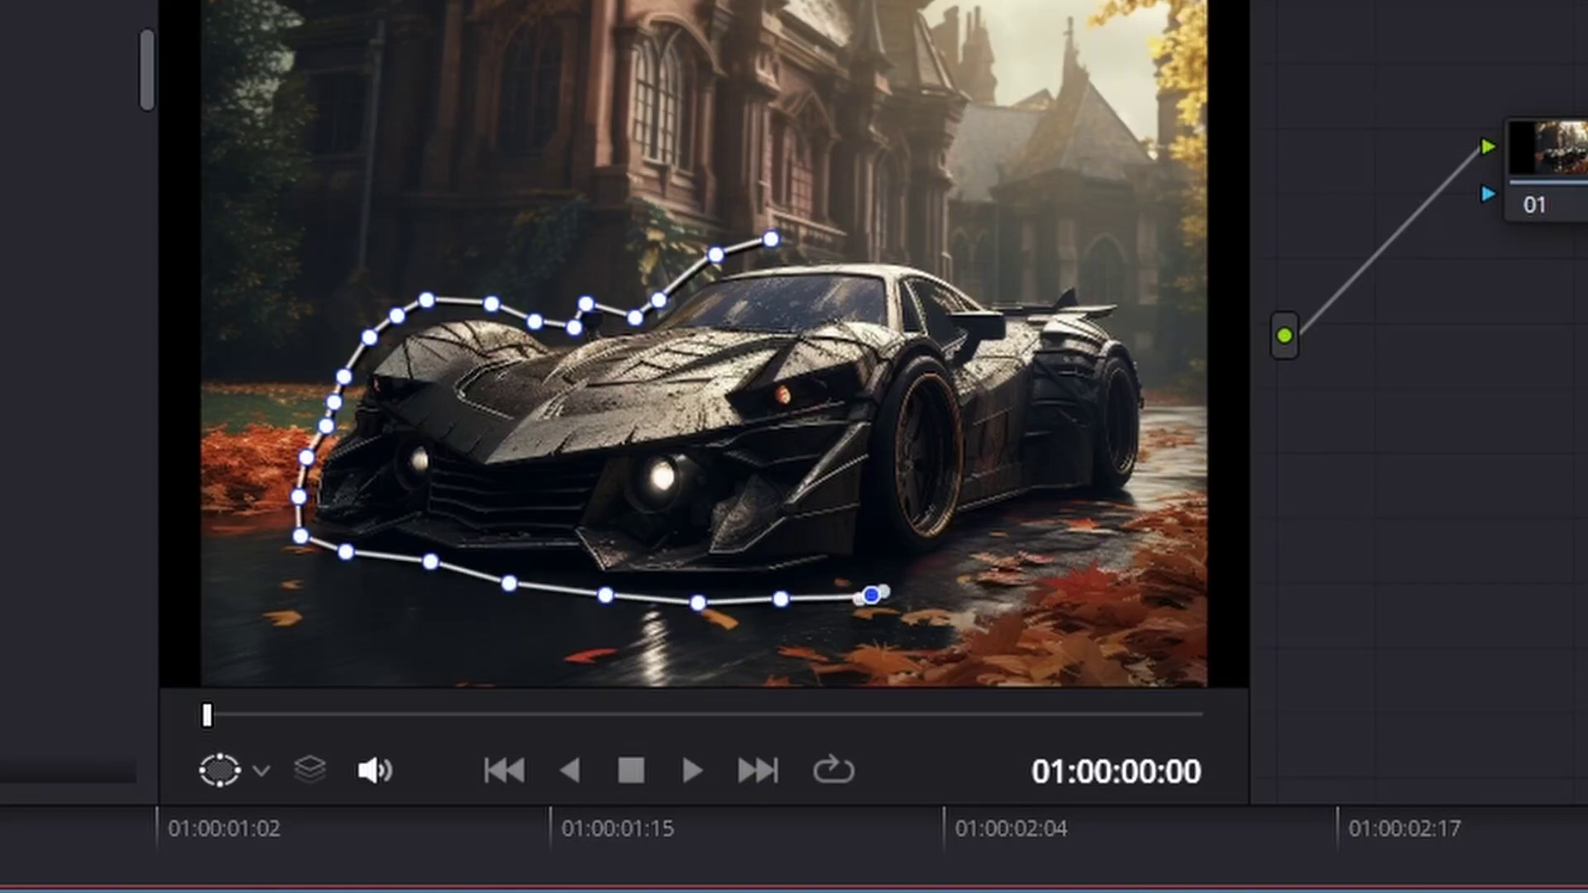
- Continue the curve outline along the car's lower side from the front wheel and around beneath the rear wheel
{"action": "left_click", "coordinate": [916, 584]}
{"action": "left_click", "coordinate": [977, 548]}
{"action": "left_click", "coordinate": [1033, 524]}
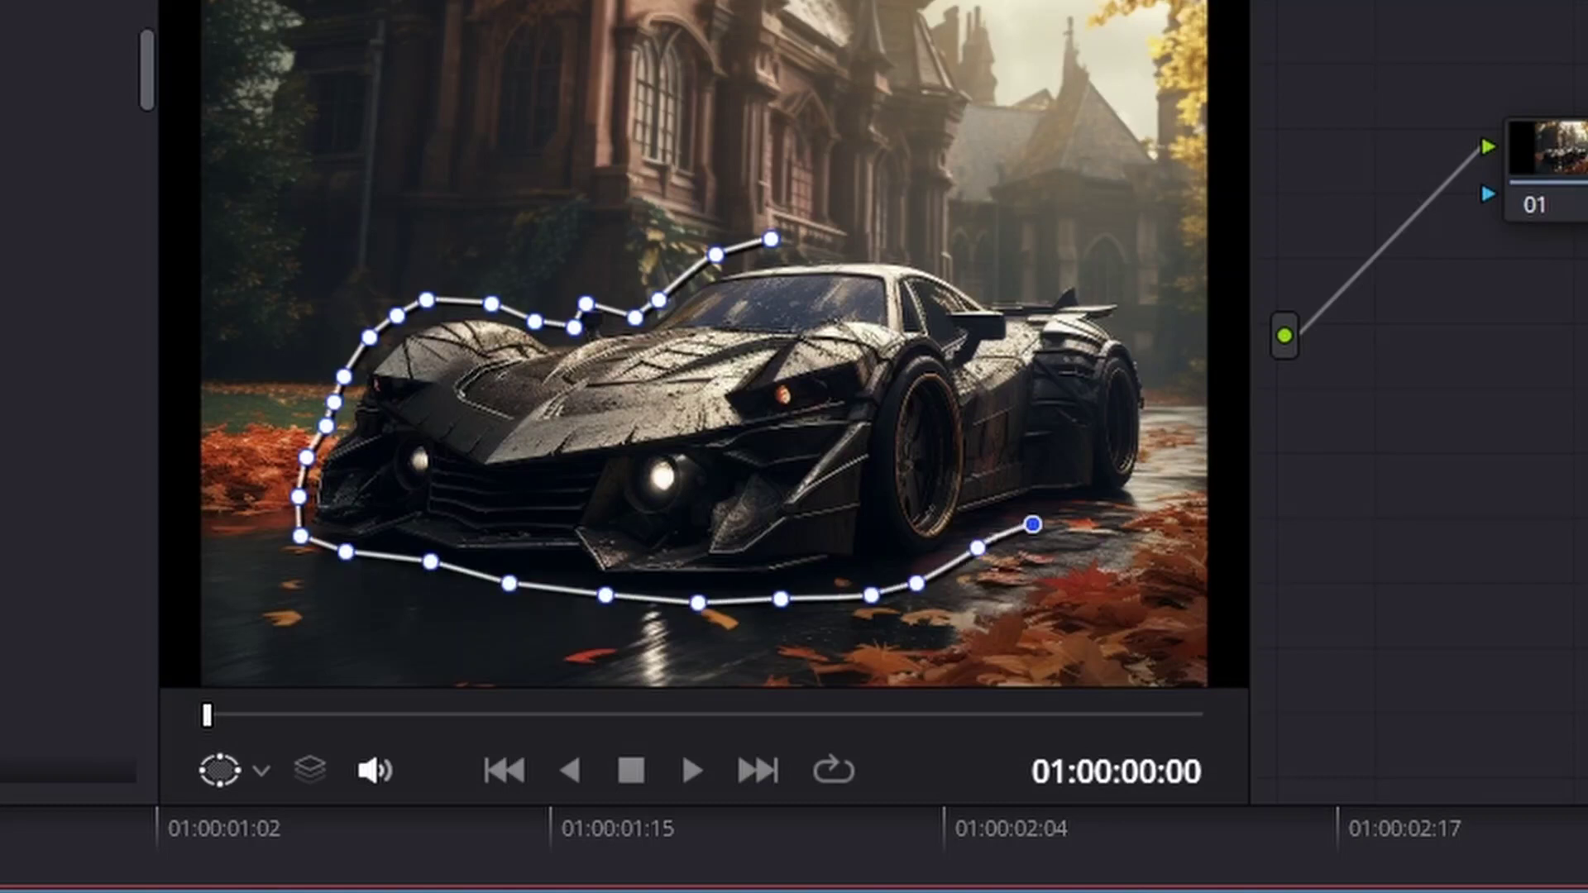
{"action": "left_click", "coordinate": [1092, 506]}
{"action": "left_click", "coordinate": [1144, 504]}
{"action": "left_click", "coordinate": [1162, 466]}
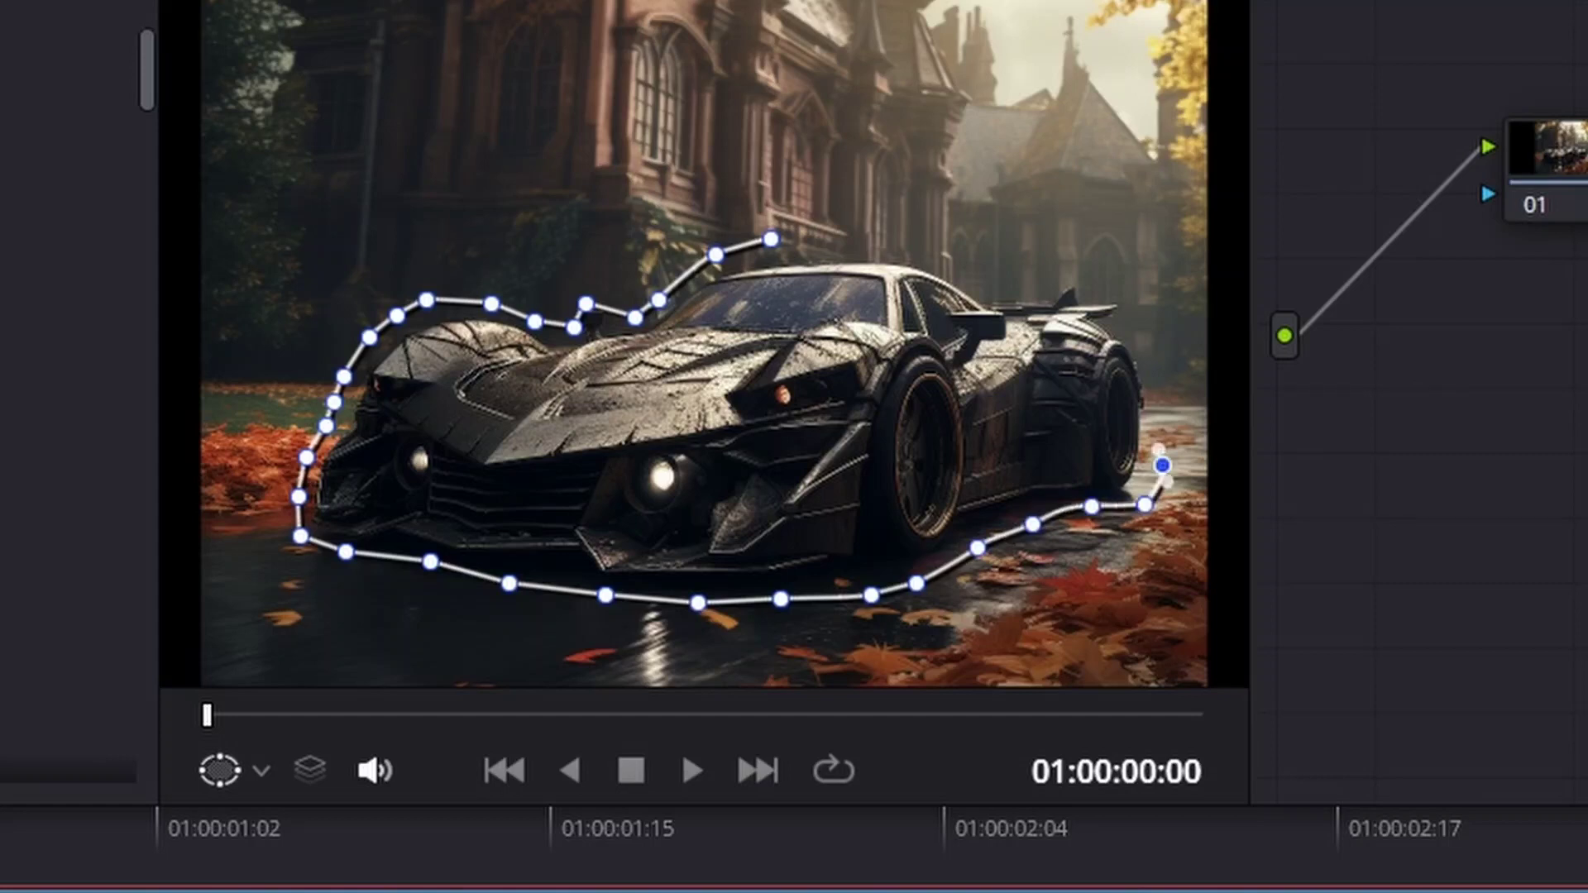
- Continue the curve outline up behind the car's rear wheel and across the top of the rear spoiler to the side mirror
{"action": "left_click", "coordinate": [1146, 401]}
{"action": "left_click", "coordinate": [1140, 350]}
{"action": "left_click", "coordinate": [1123, 311]}
{"action": "left_click", "coordinate": [1111, 287]}
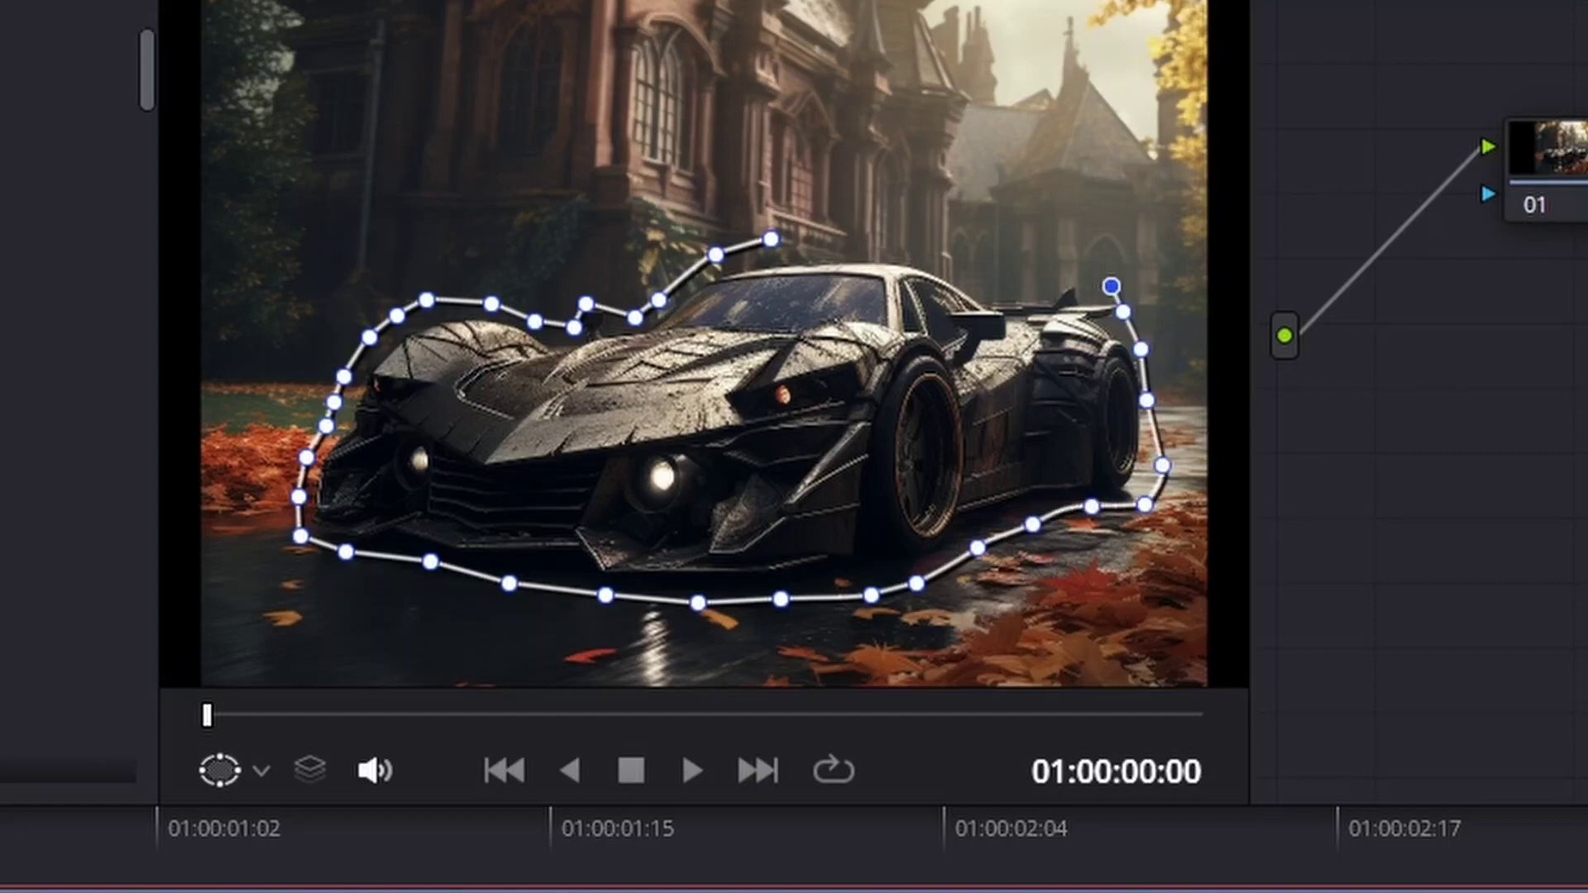
{"action": "left_click", "coordinate": [1062, 283]}
{"action": "left_click", "coordinate": [1027, 286]}
{"action": "left_click", "coordinate": [984, 288]}
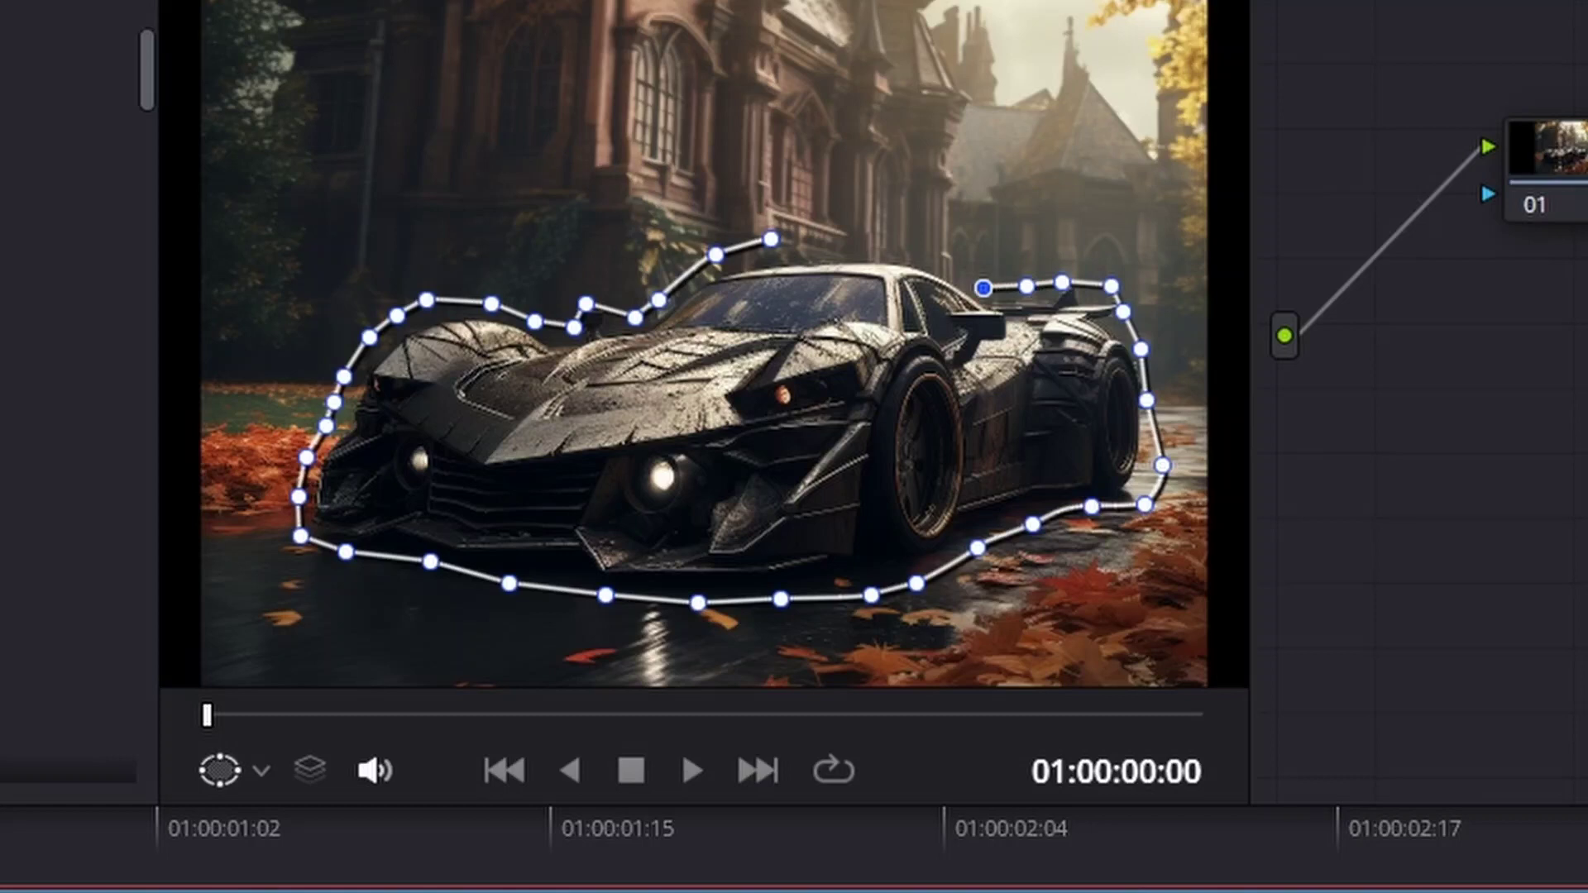
- Trace the curve outline over the car's roof and close it at its starting point above the windshield
{"action": "left_click", "coordinate": [944, 263]}
{"action": "left_click", "coordinate": [872, 242]}
{"action": "left_click", "coordinate": [828, 242]}
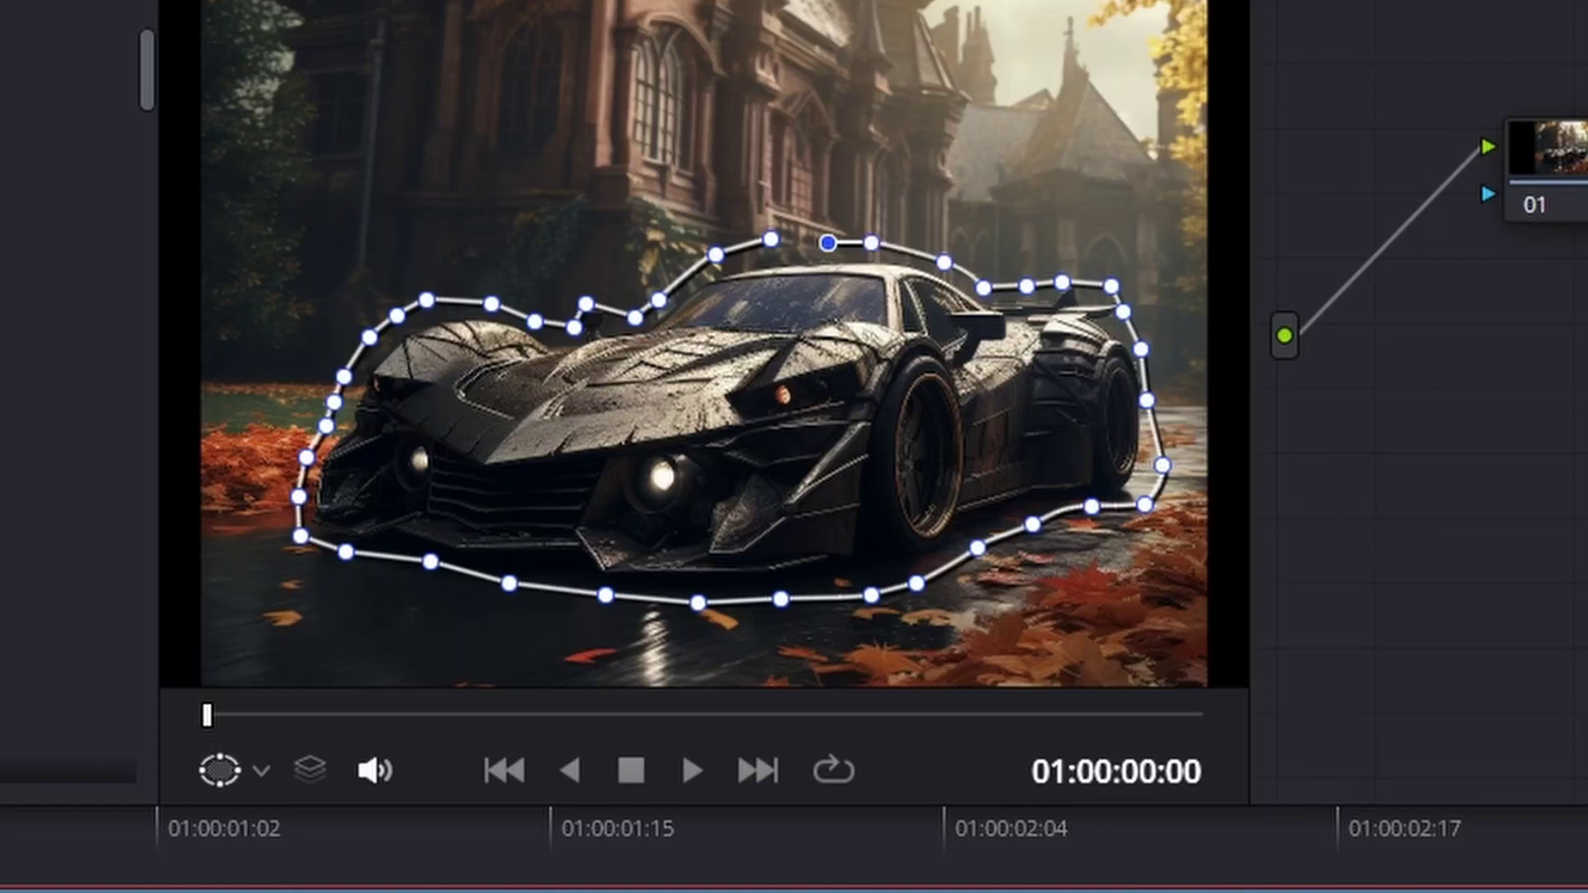
{"action": "left_click", "coordinate": [771, 239]}
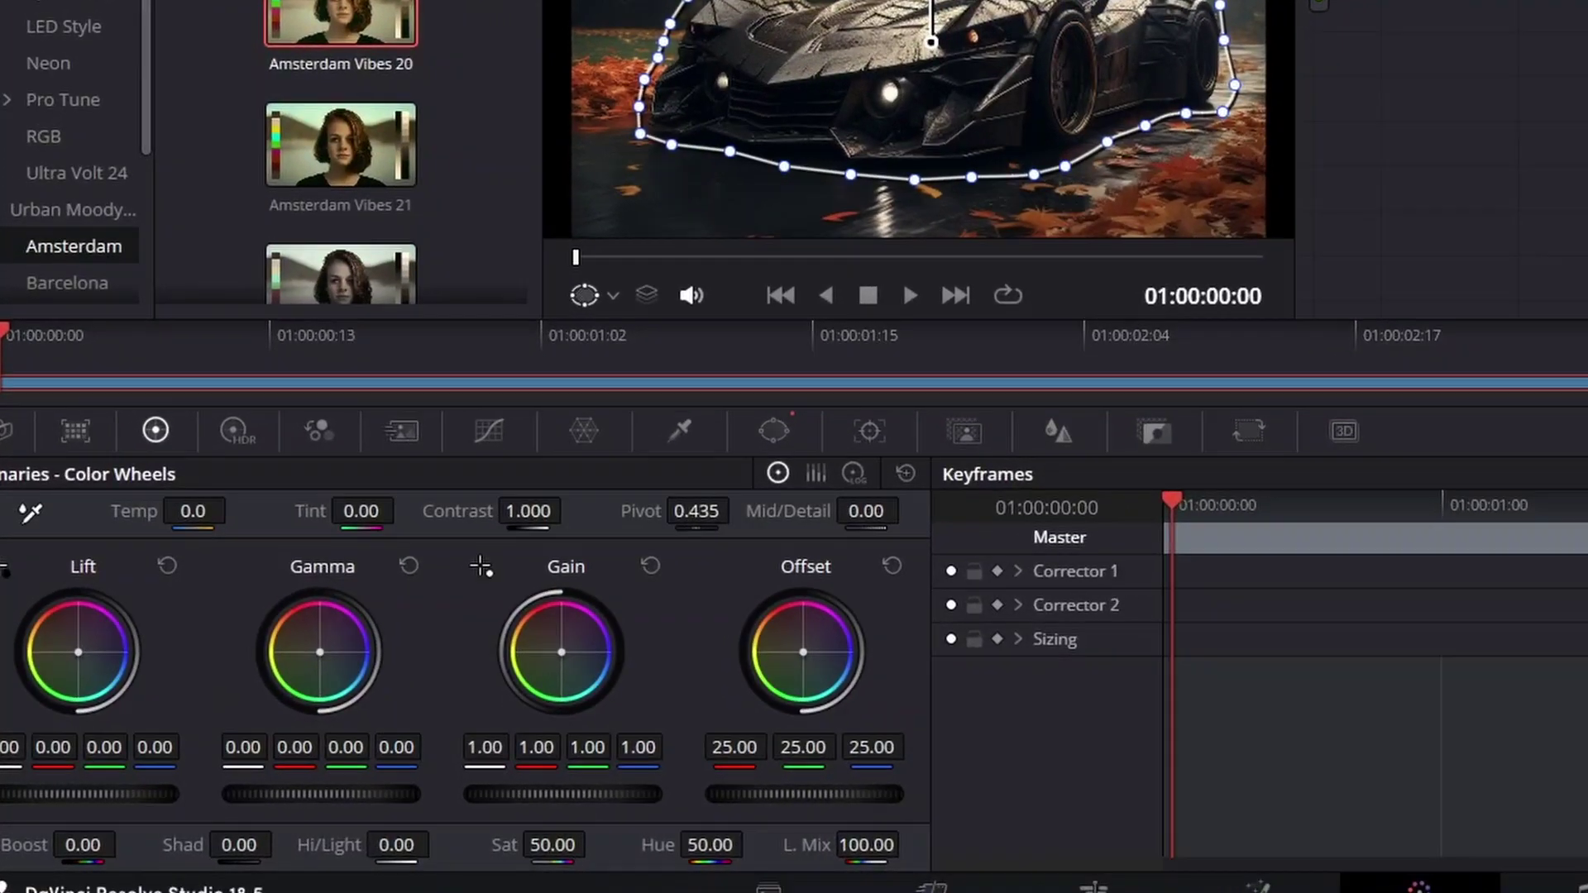
- Grade the car inside the curve window darker and bluer with the primary color wheels, and open the Power Window controls
{"action": "left_click_drag", "start_coordinate": [338, 625], "coordinate": [362, 624]}
{"action": "left_click_drag", "start_coordinate": [680, 448], "coordinate": [733, 448]}
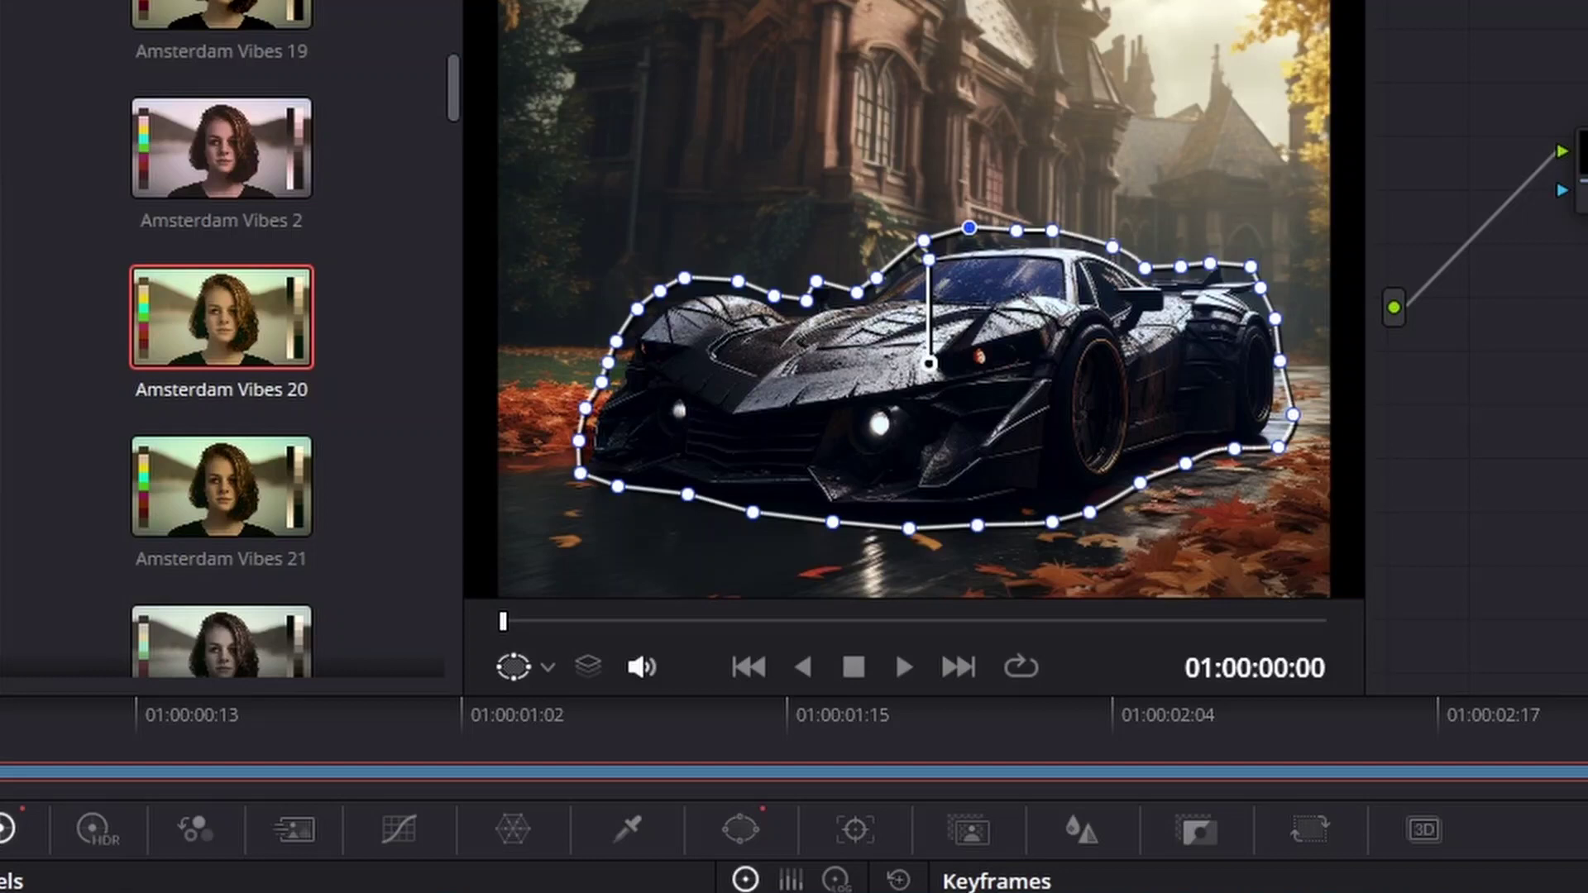
{"action": "left_click", "coordinate": [740, 829]}
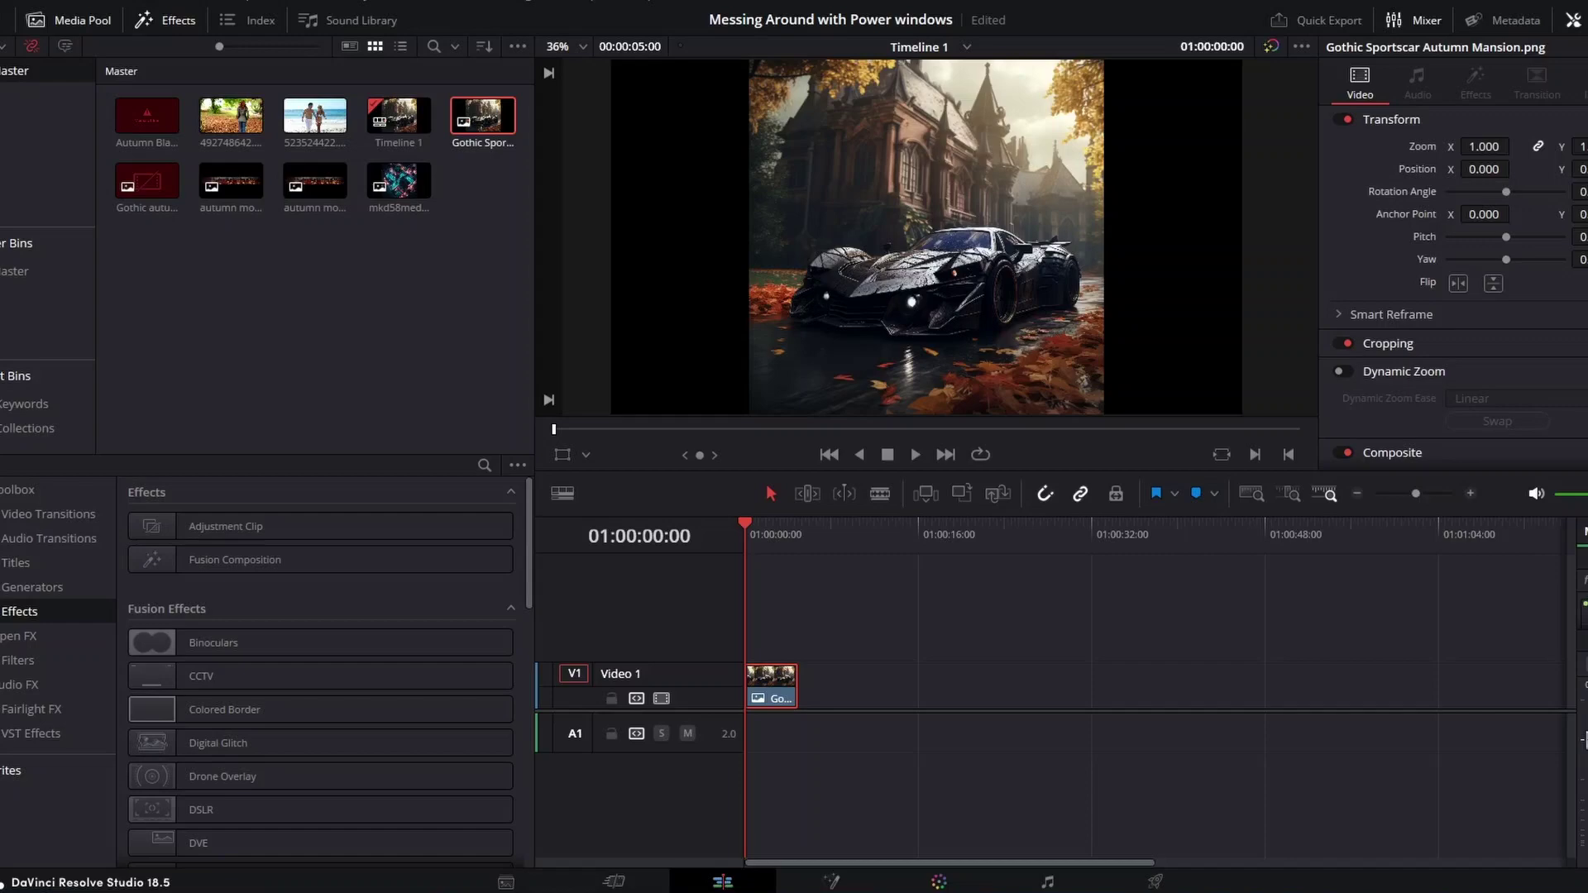
- Return to the Color page and connect node 01's RGB output to node 02's RGB input
{"action": "left_click", "coordinate": [939, 882]}
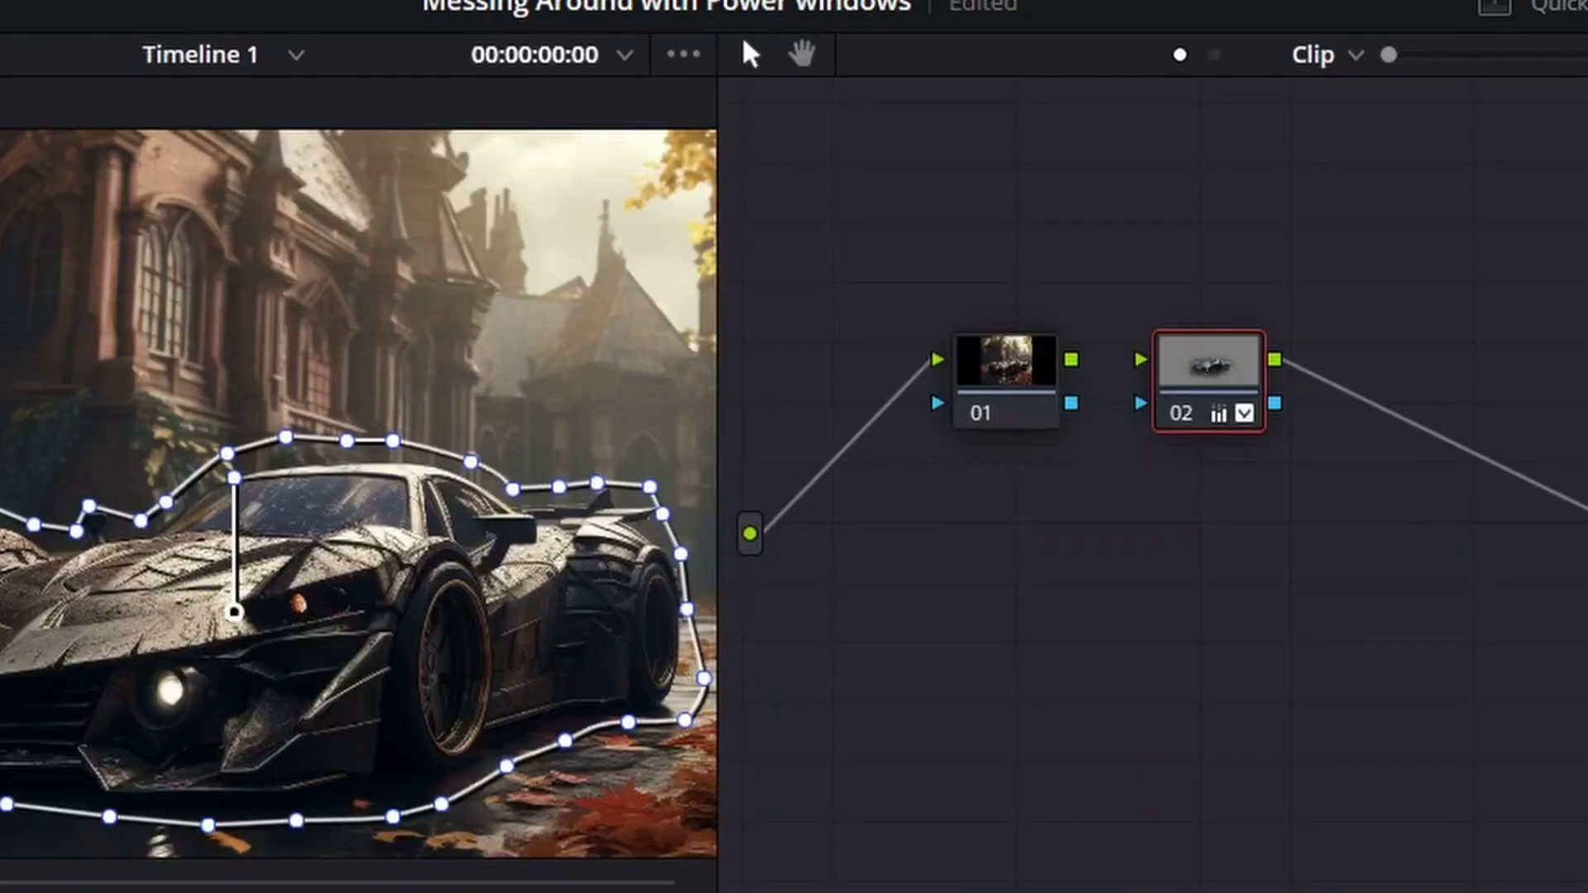
{"action": "left_click_drag", "start_coordinate": [1071, 359], "coordinate": [1140, 358]}
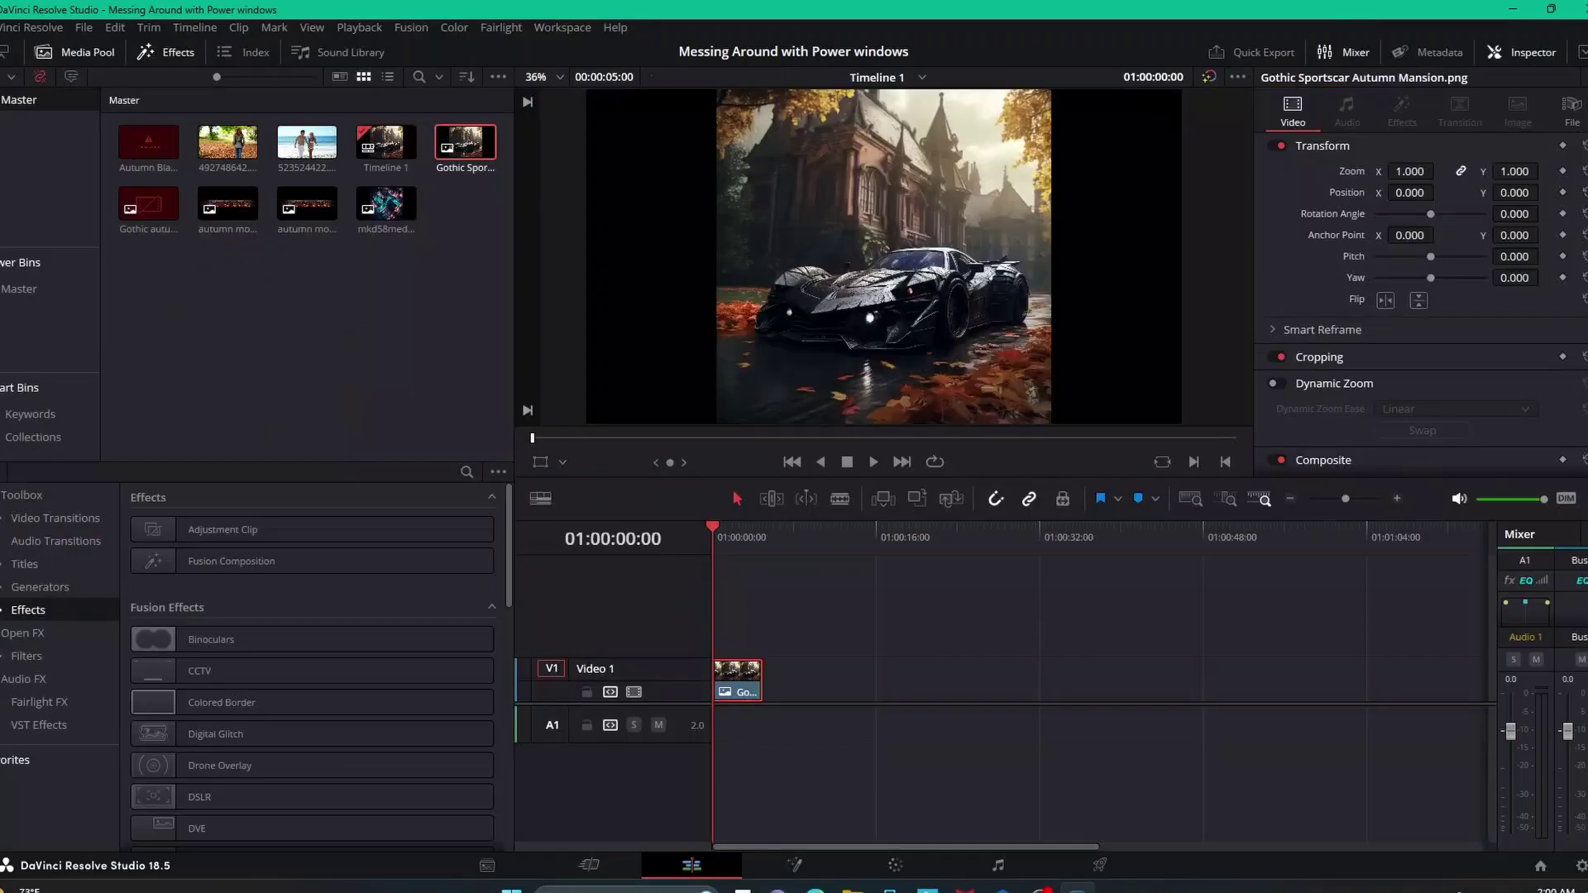
- Examine the graded car up close in the Edit page's timeline viewer
{"action": "scroll", "coordinate": [884, 257], "scroll_direction": "up", "scroll_amount": 5}
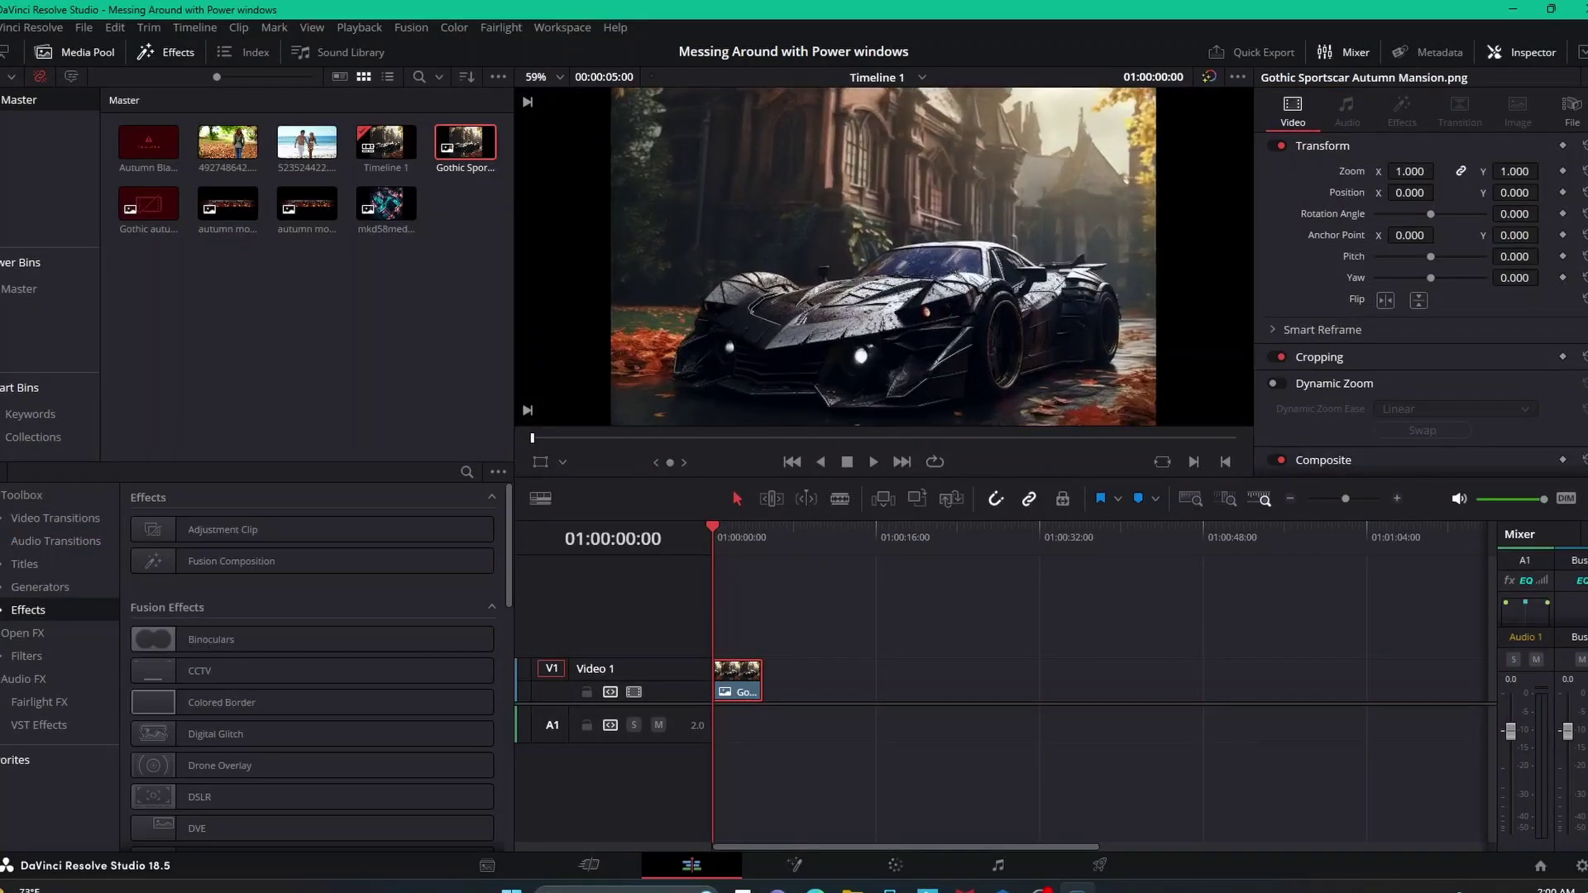
{"action": "scroll", "coordinate": [883, 257], "scroll_direction": "down", "scroll_amount": 2}
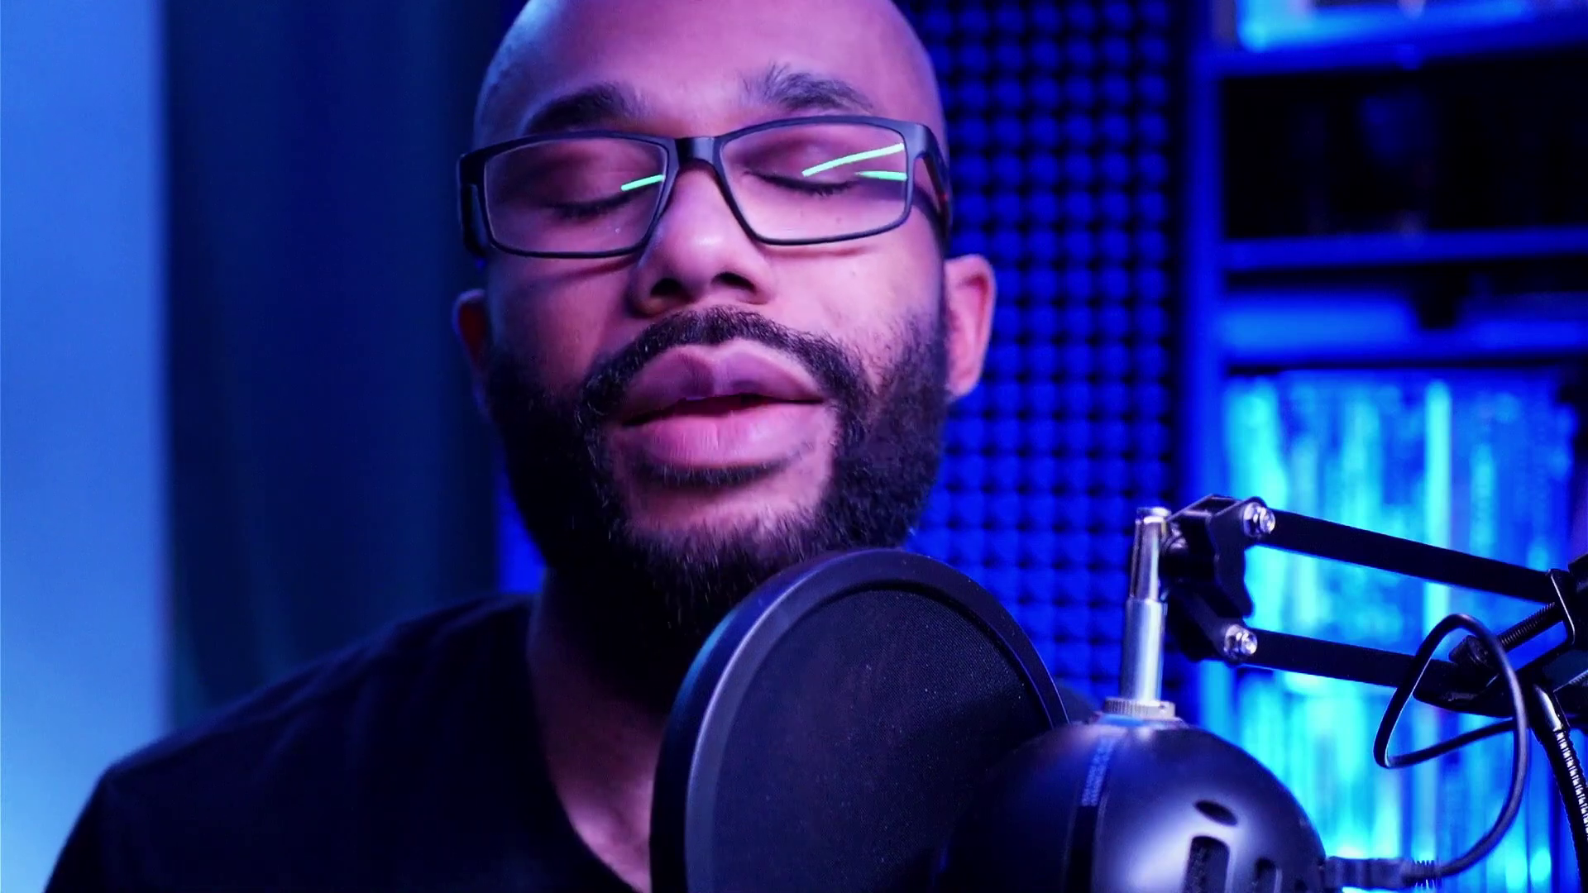